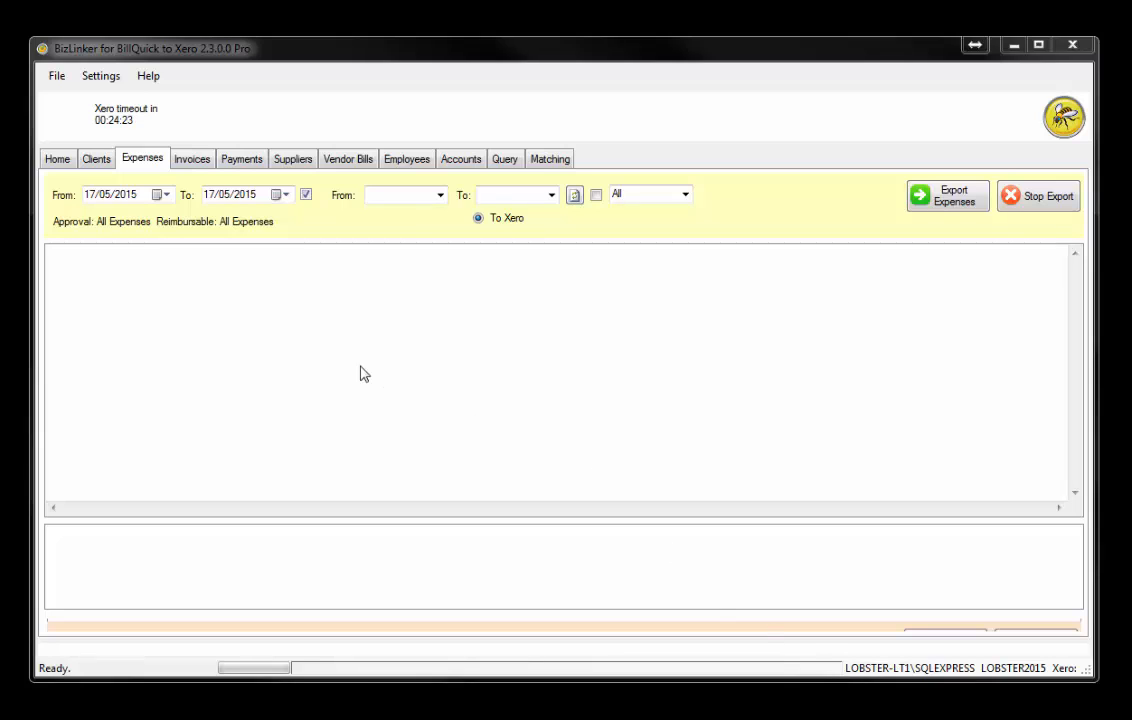
# Open the expense export options and select EXPORT for expenses linked to vendor bills.
pyautogui.click(95, 78)
pyautogui.click(97, 80)
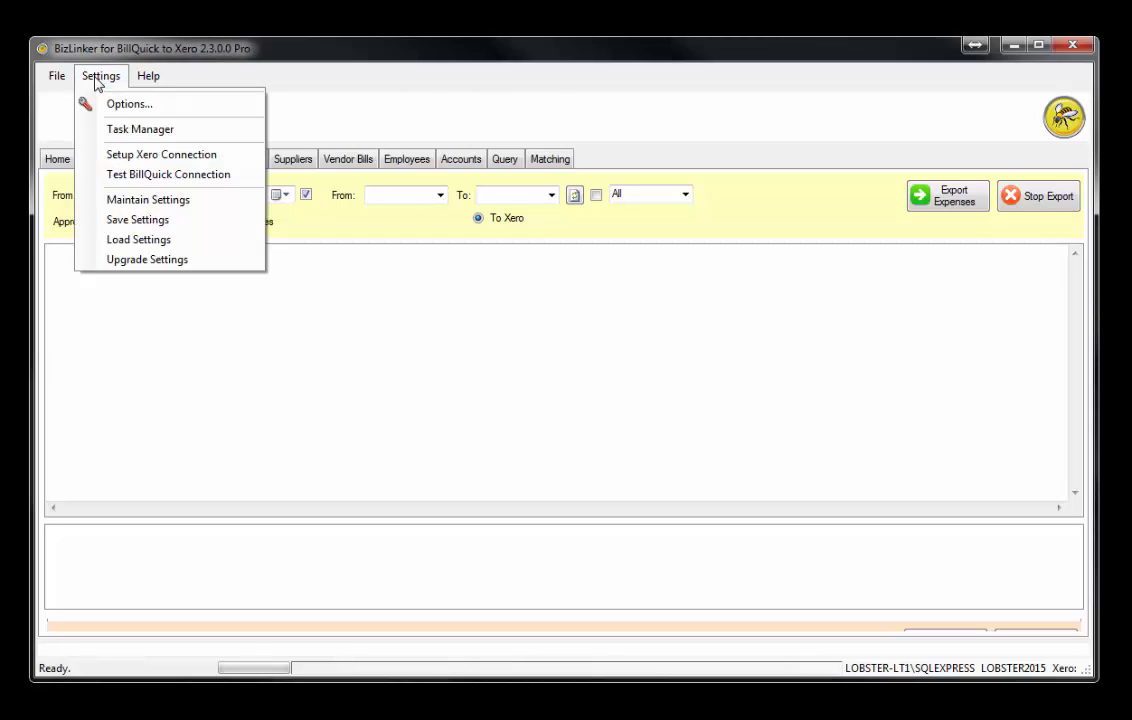
pyautogui.click(115, 107)
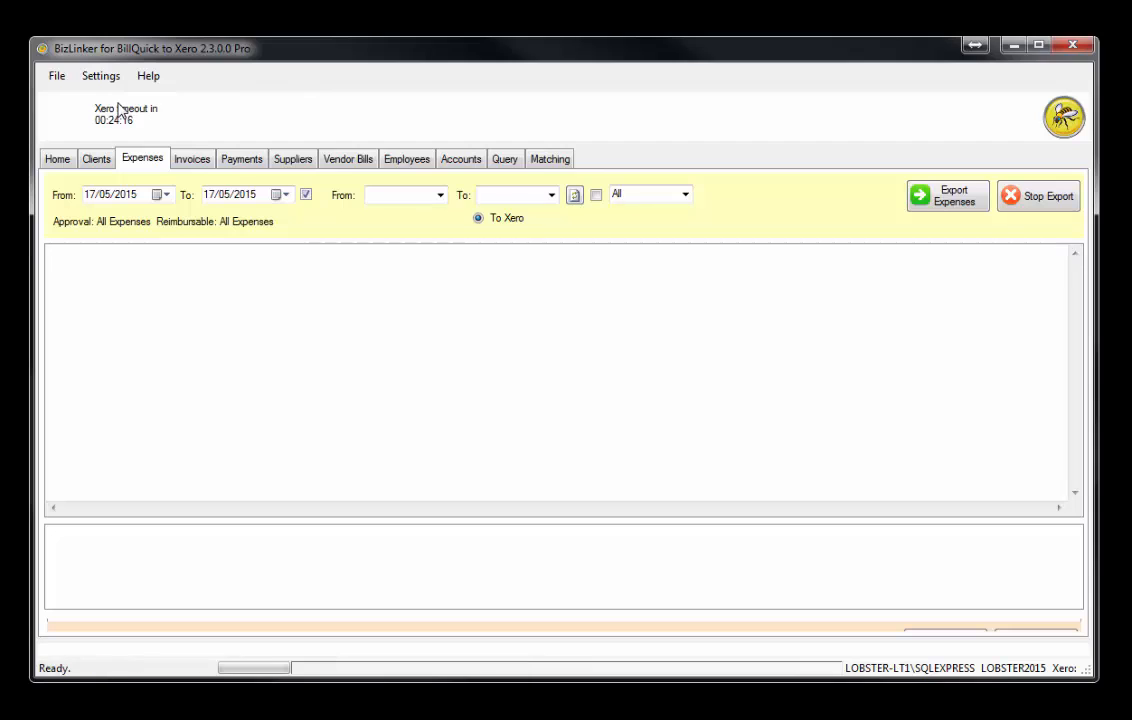
pyautogui.moveTo(322, 82); pyautogui.dragTo(322, 95)
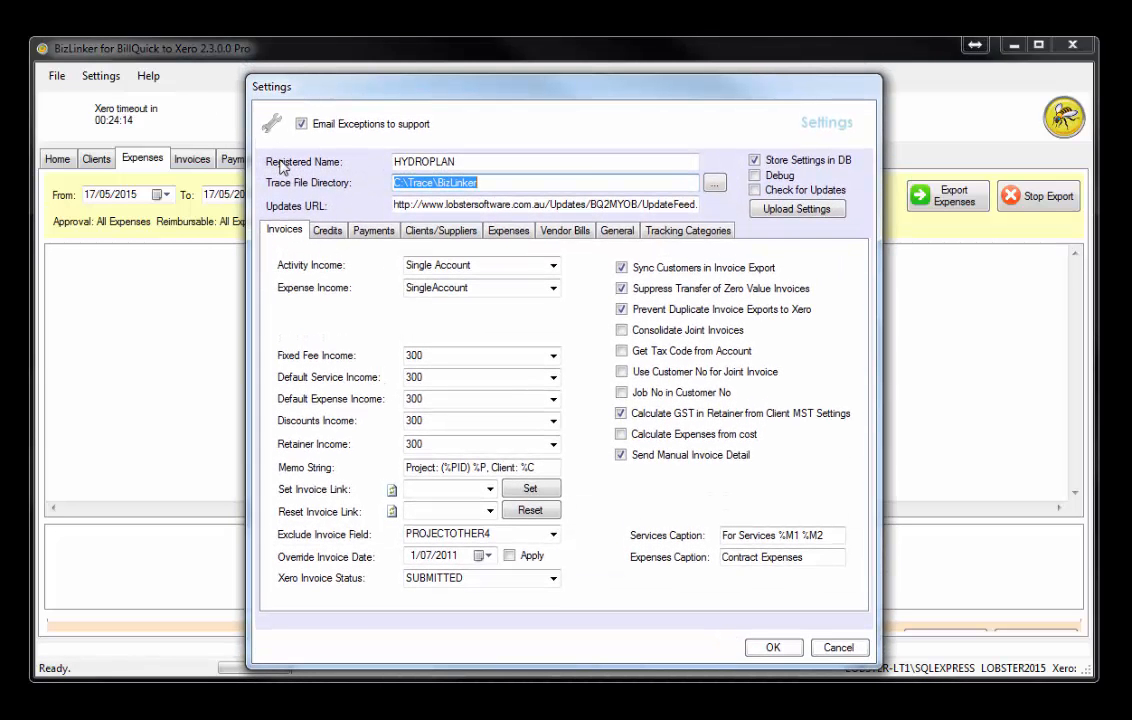
pyautogui.click(509, 231)
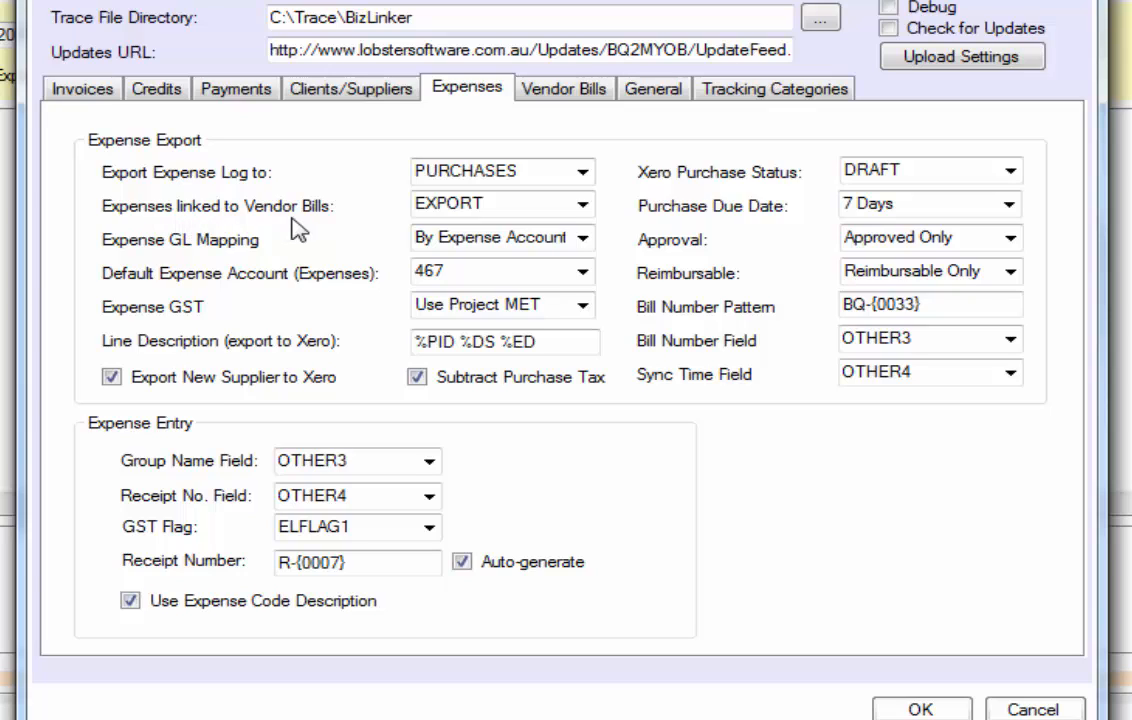
pyautogui.click(580, 206)
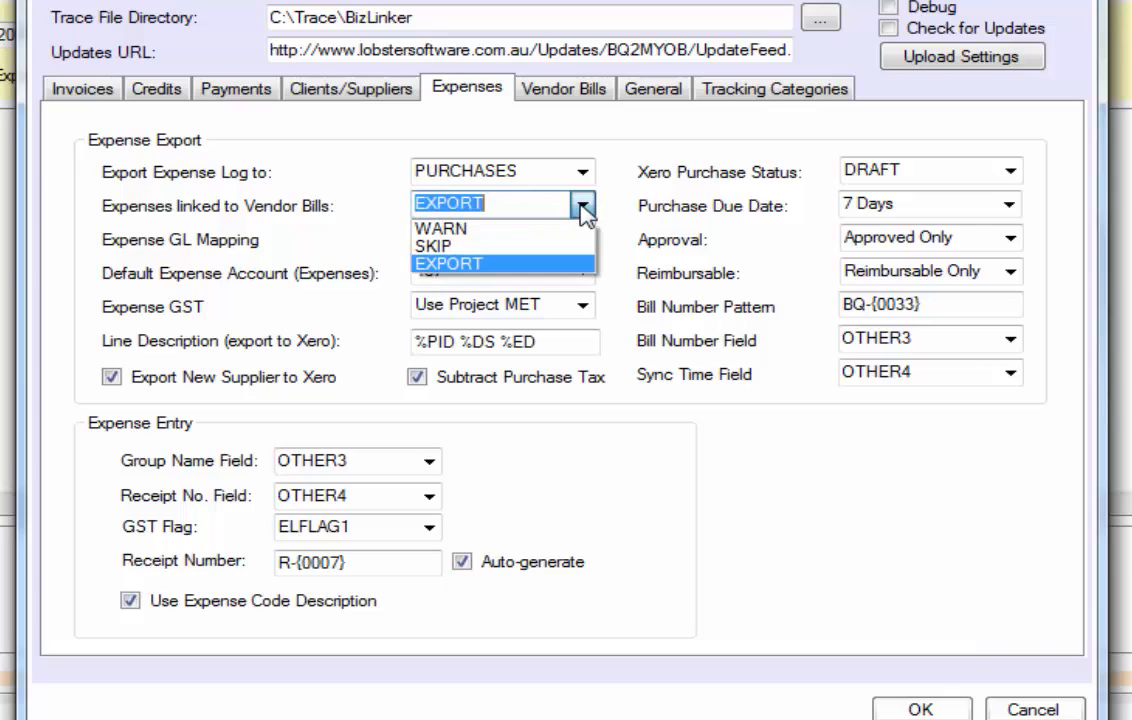
pyautogui.click(495, 265)
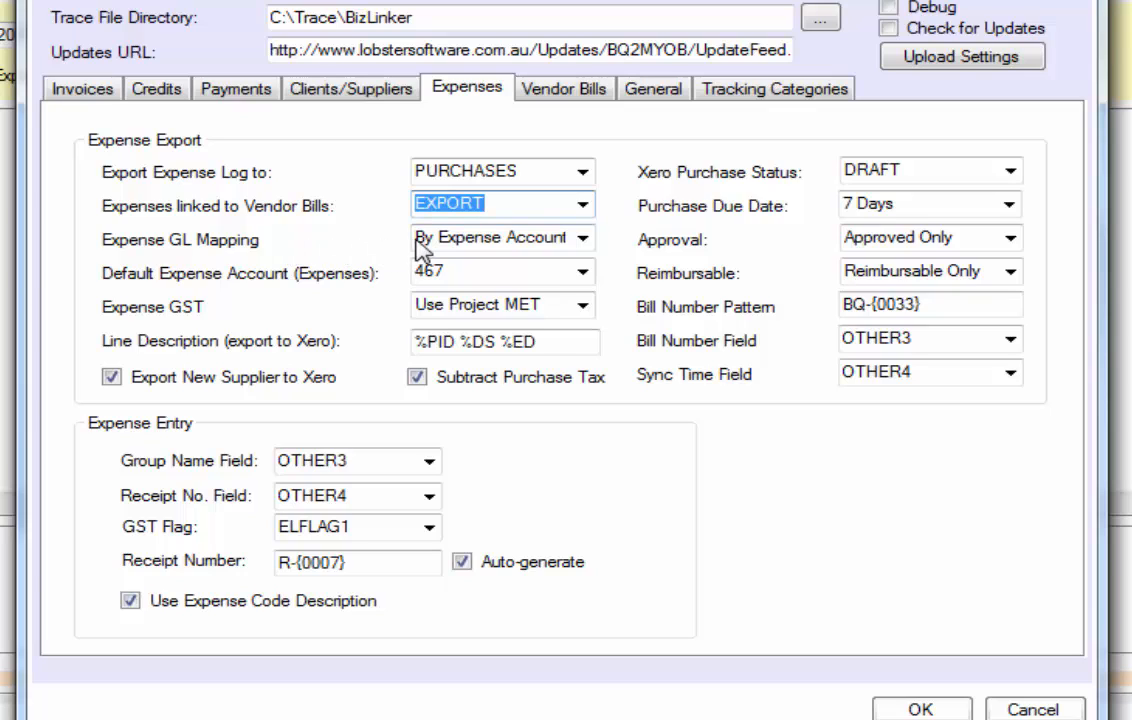
# Select By Expense Account as the expense GL mapping and 467 as the default expense account.
pyautogui.click(583, 240)
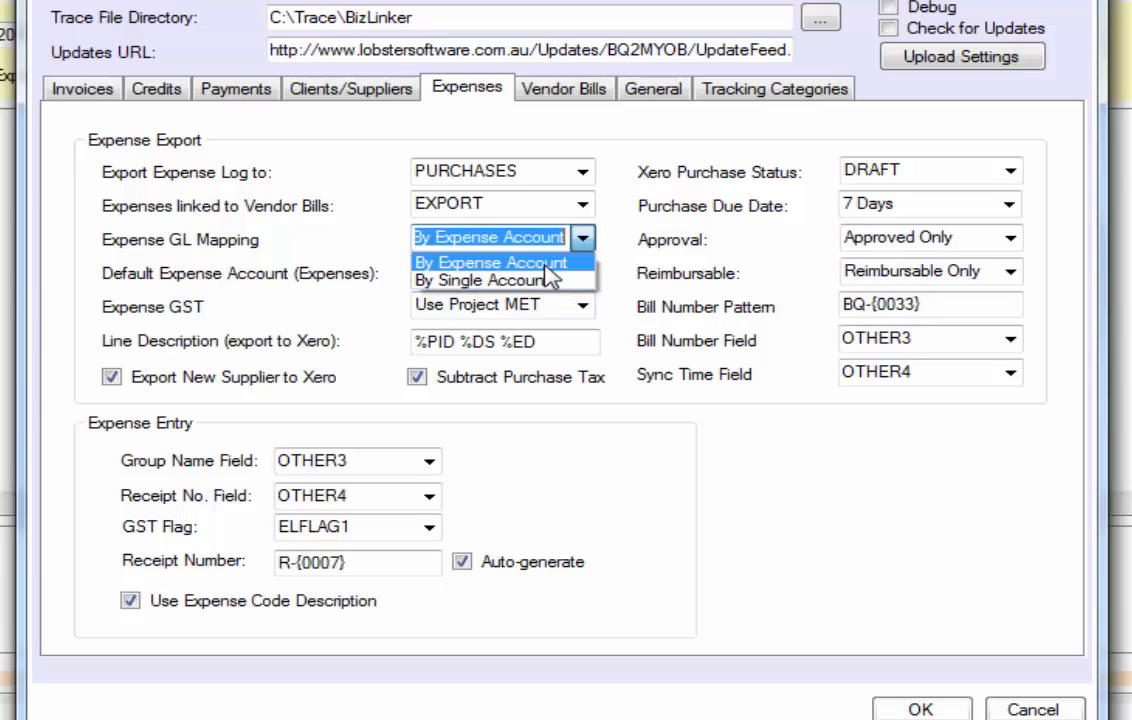
pyautogui.click(548, 267)
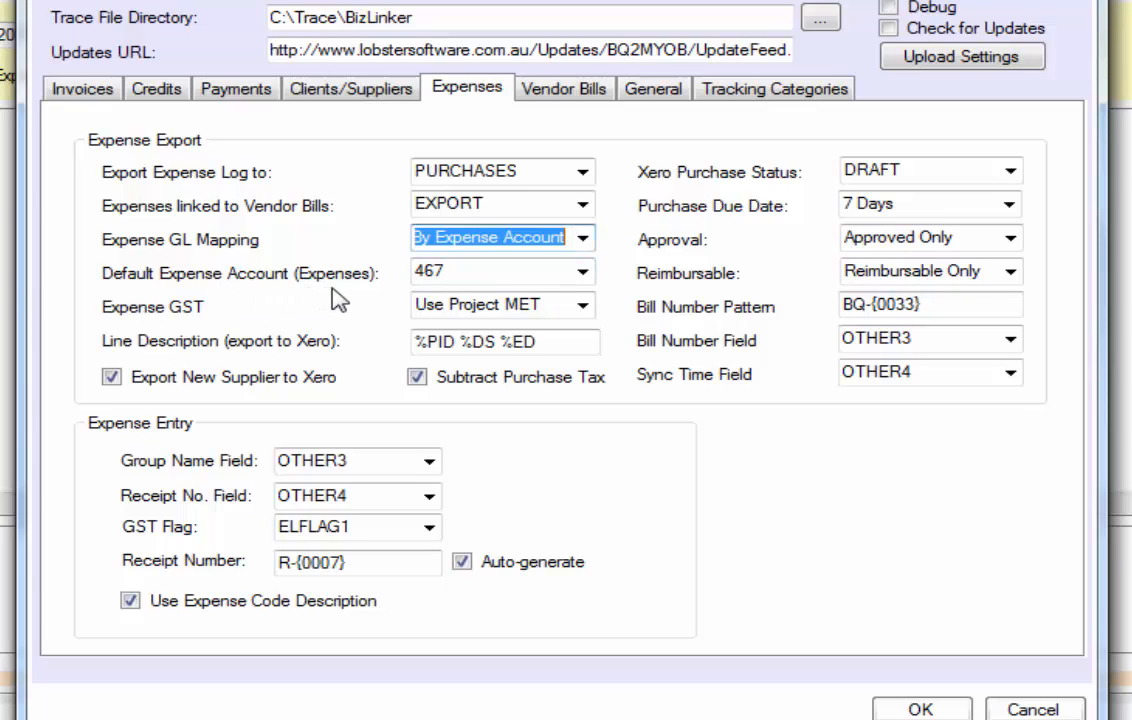
pyautogui.click(582, 273)
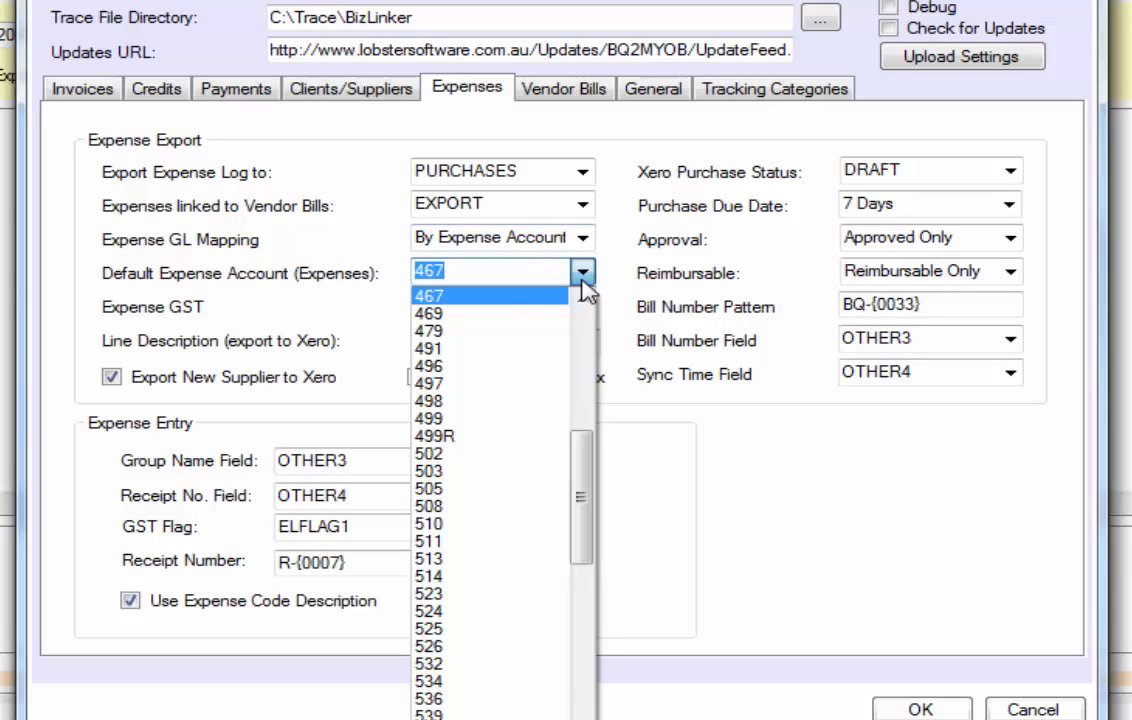
pyautogui.click(451, 297)
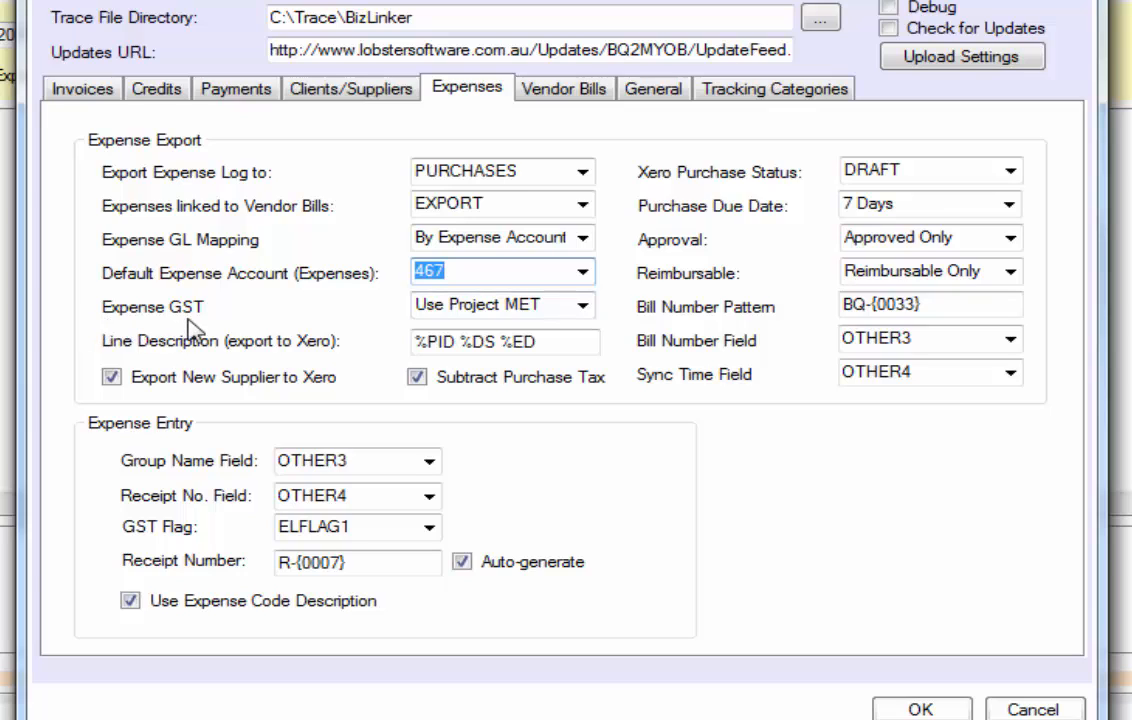
# Try Use Tax1 as the Expense GST option, and set it back to Use Project MET.
pyautogui.click(582, 306)
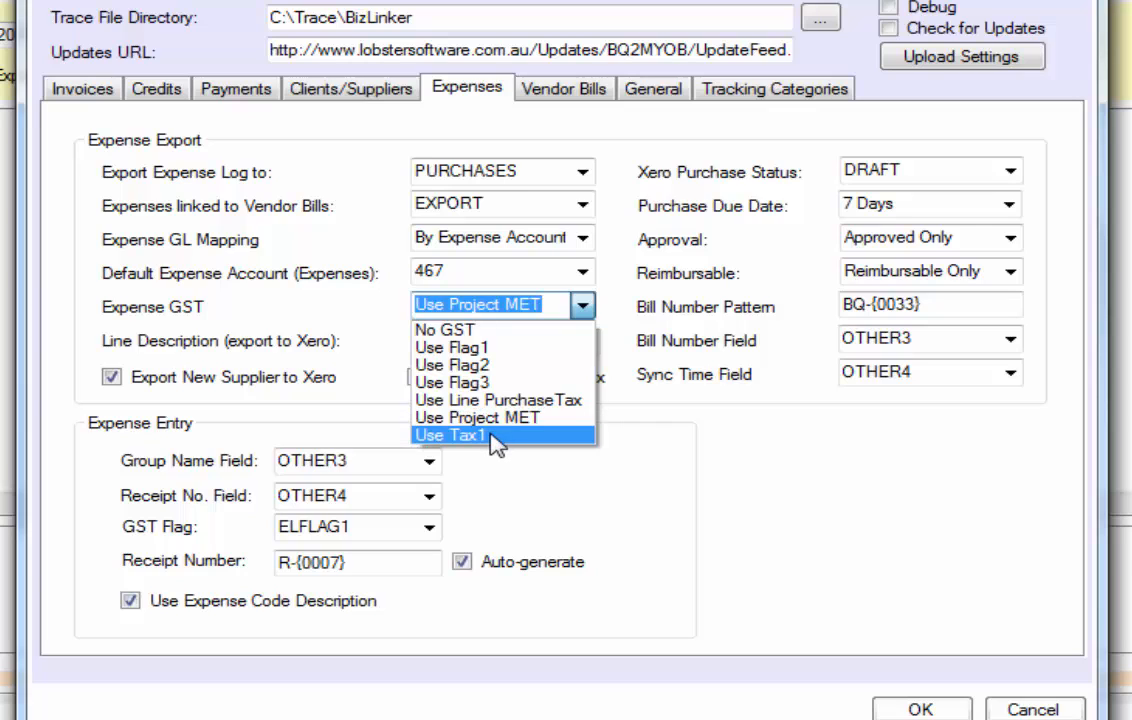
pyautogui.click(497, 440)
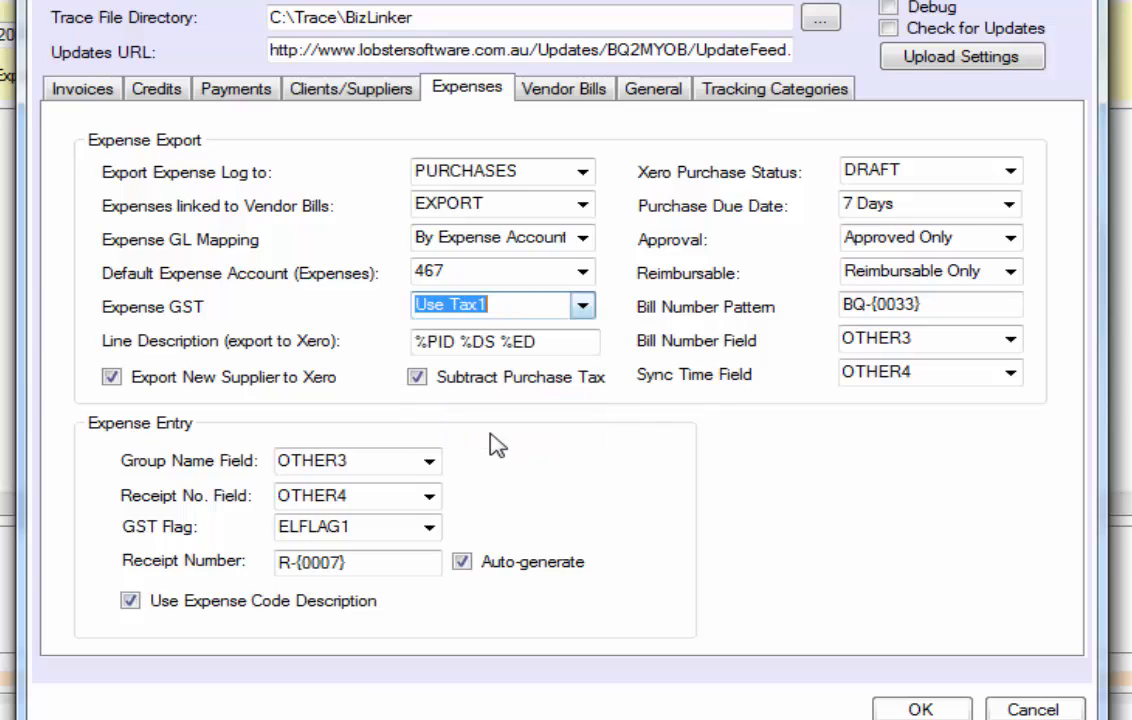
pyautogui.click(584, 305)
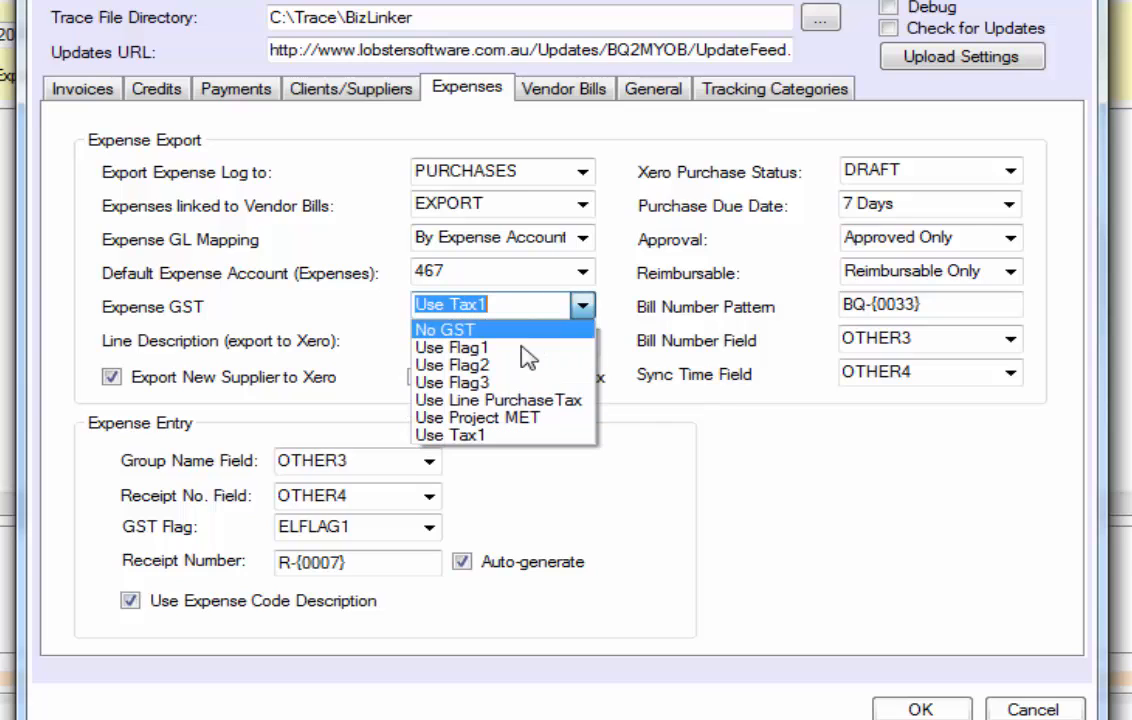
pyautogui.click(545, 418)
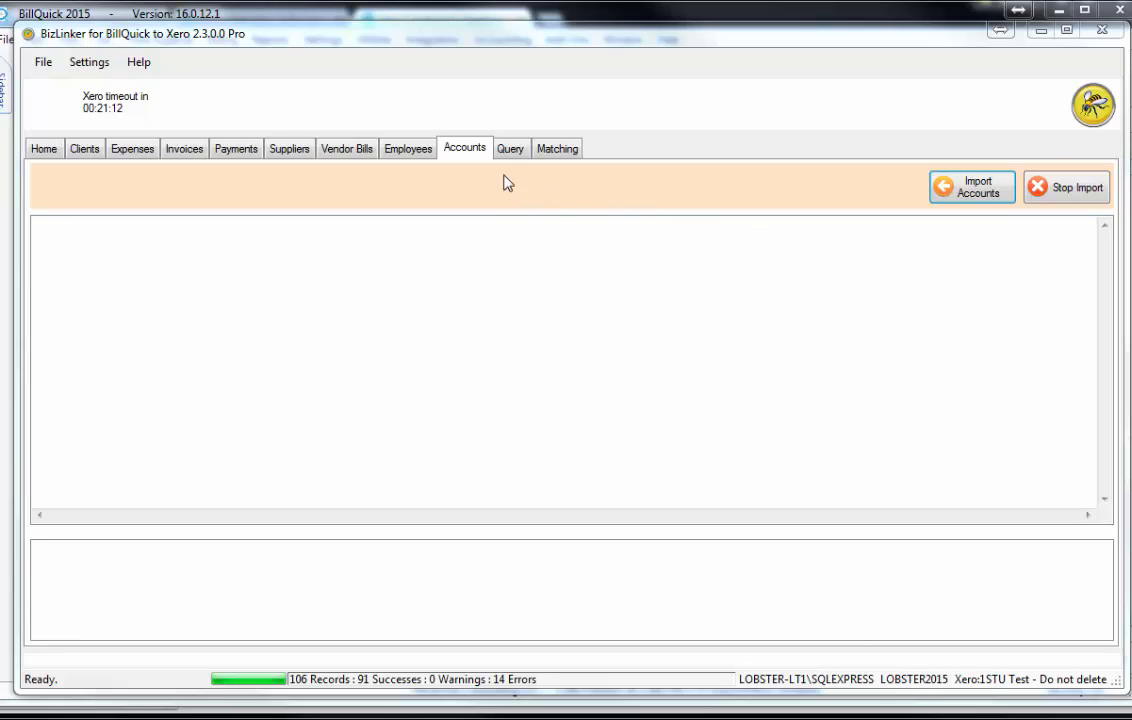
# Import all Xero accounts into BillQuick, accept overwriting the existing accounts, and review the import log.
pyautogui.click(970, 199)
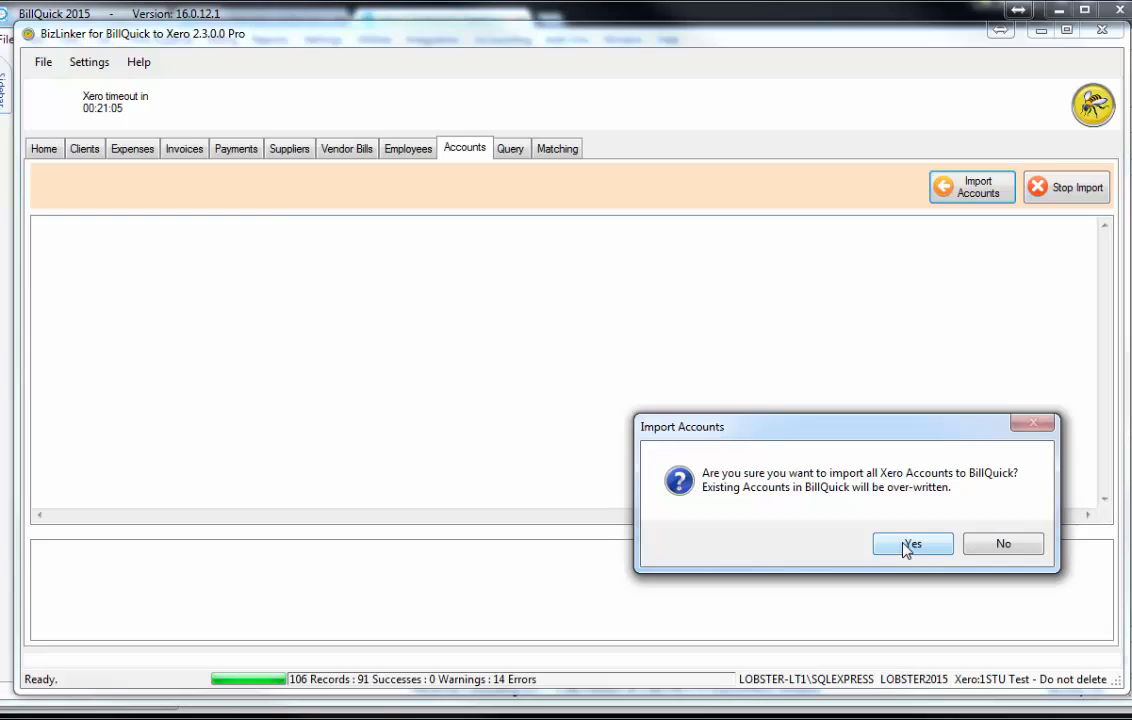
pyautogui.click(910, 545)
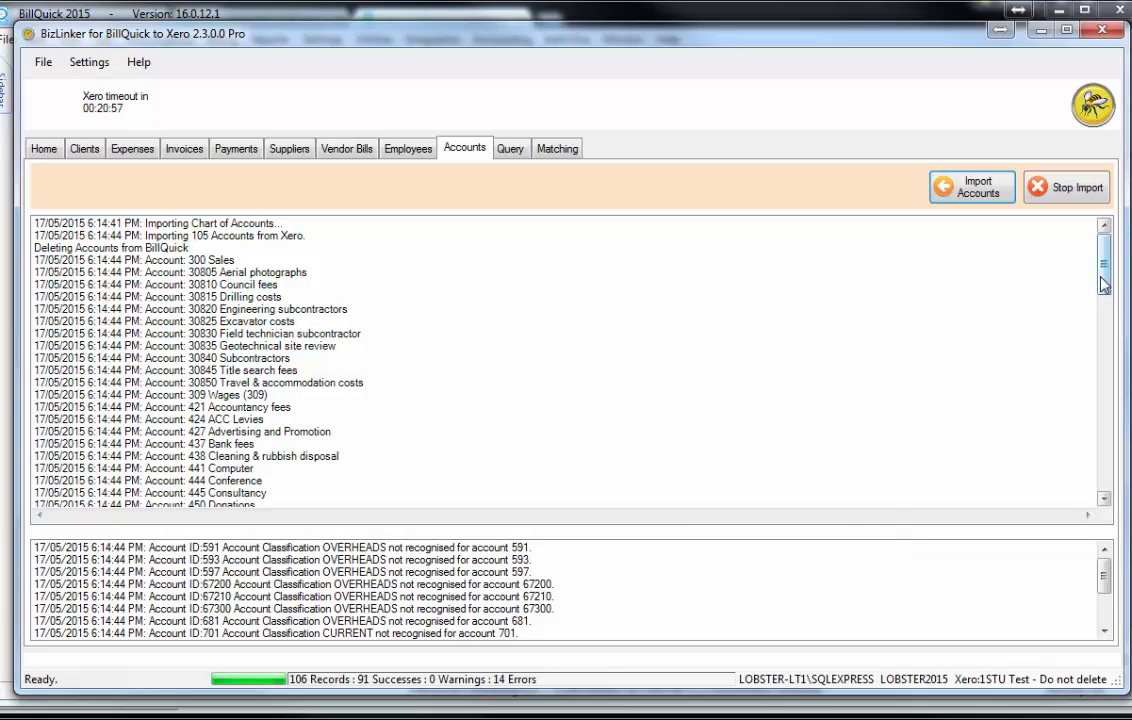
pyautogui.moveTo(1105, 290); pyautogui.dragTo(1108, 453)
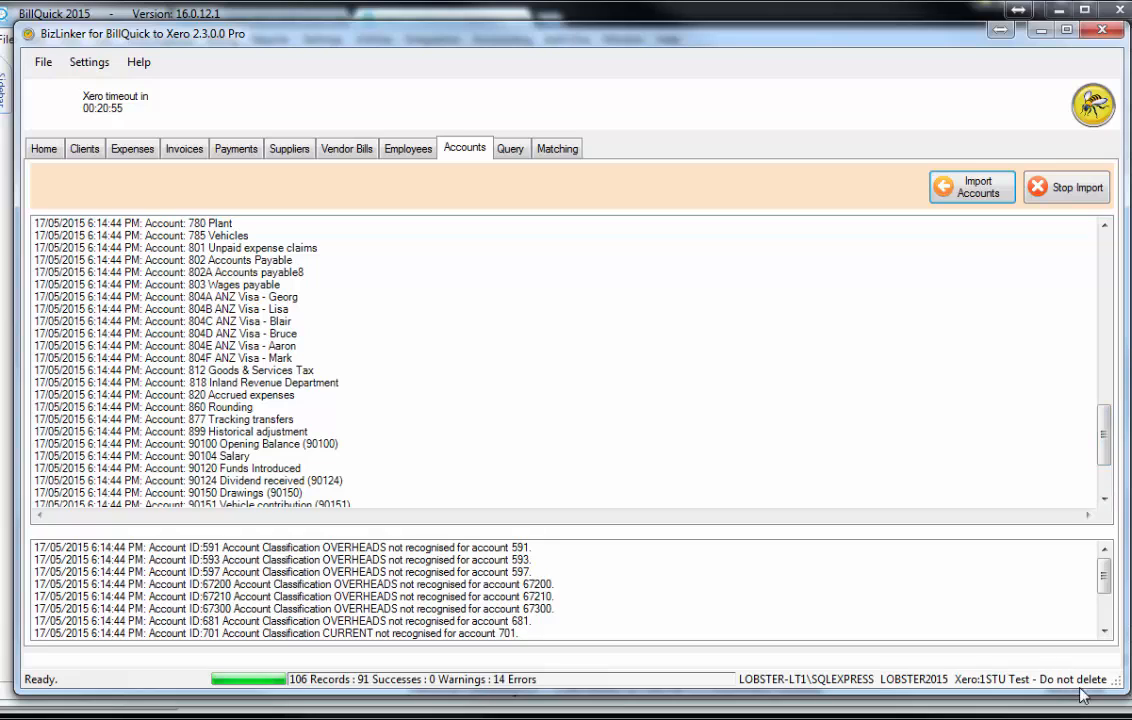
# Switch to BillQuick and bring up the list of expense codes.
pyautogui.hotkey('alt', 'Tab')
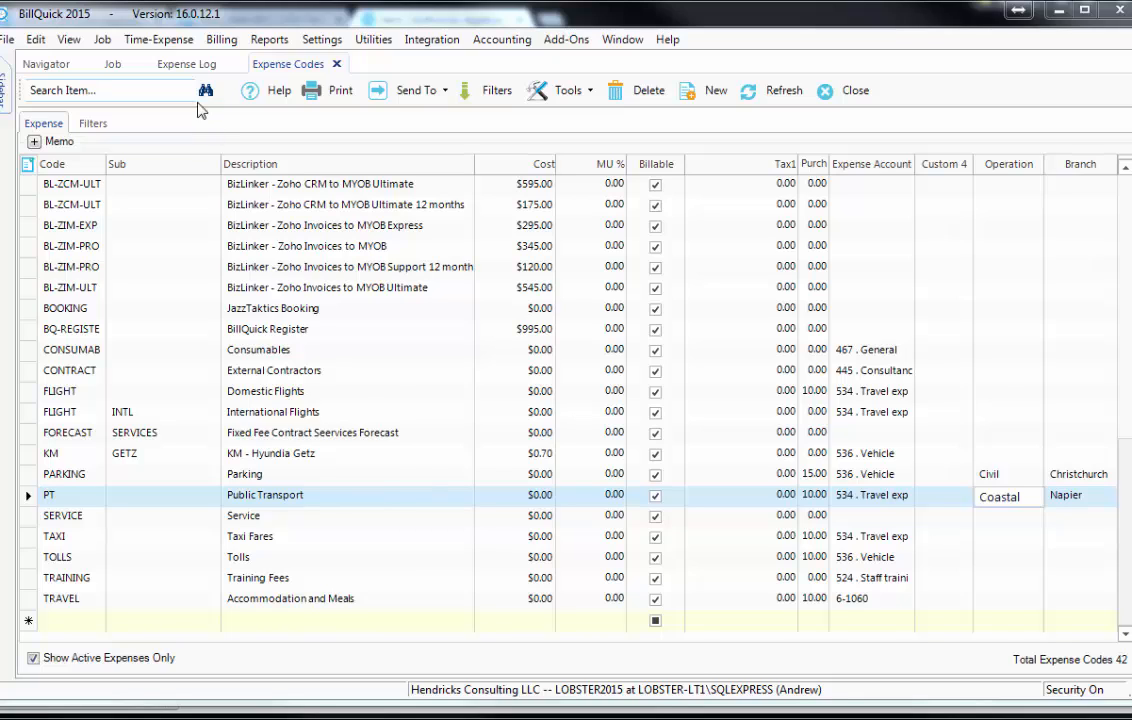
pyautogui.click(65, 44)
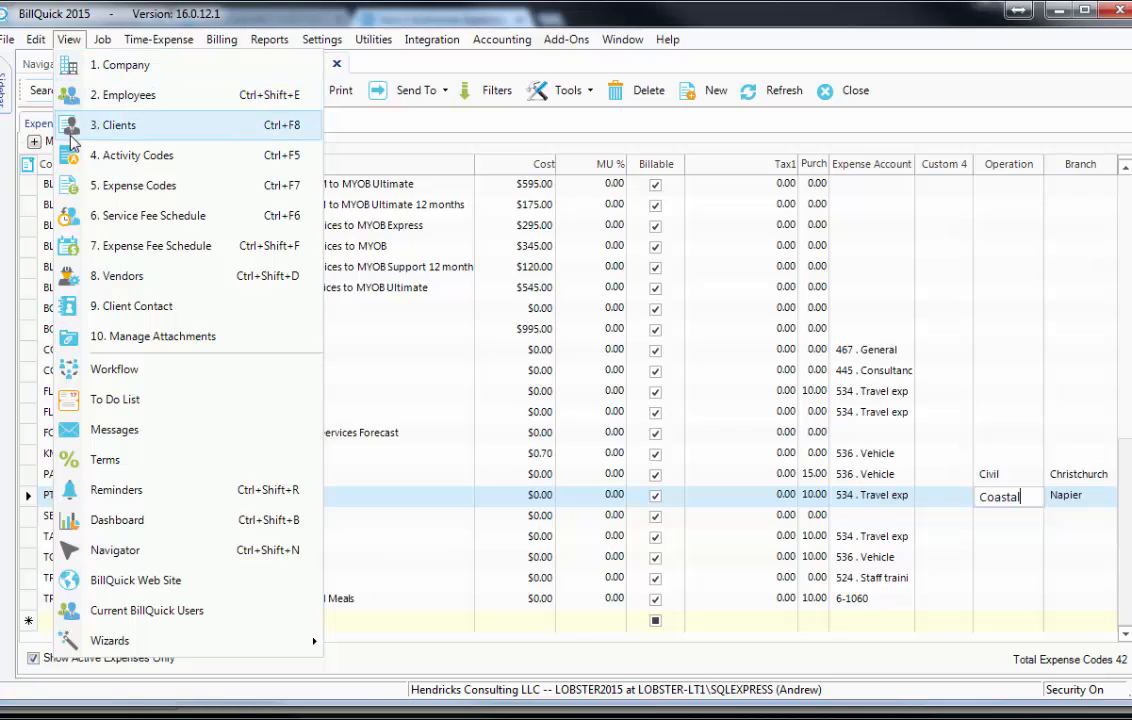
pyautogui.click(72, 188)
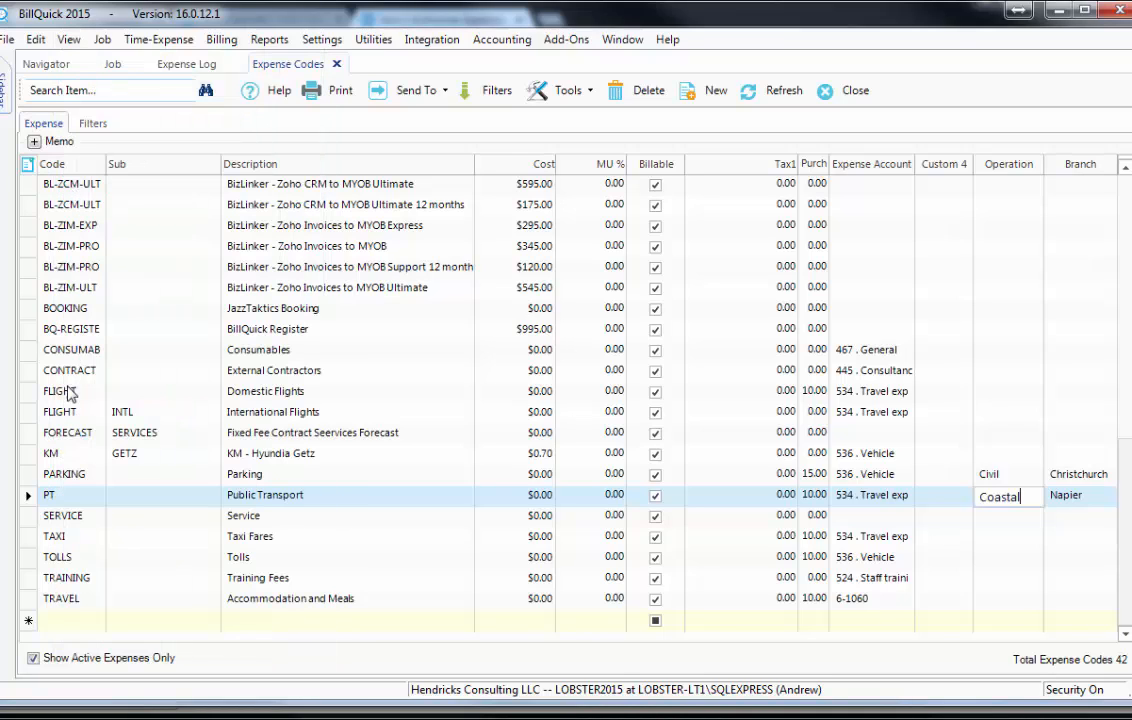
# Examine the accounts available as expense account for the Public Transport expense code.
pyautogui.click(30, 499)
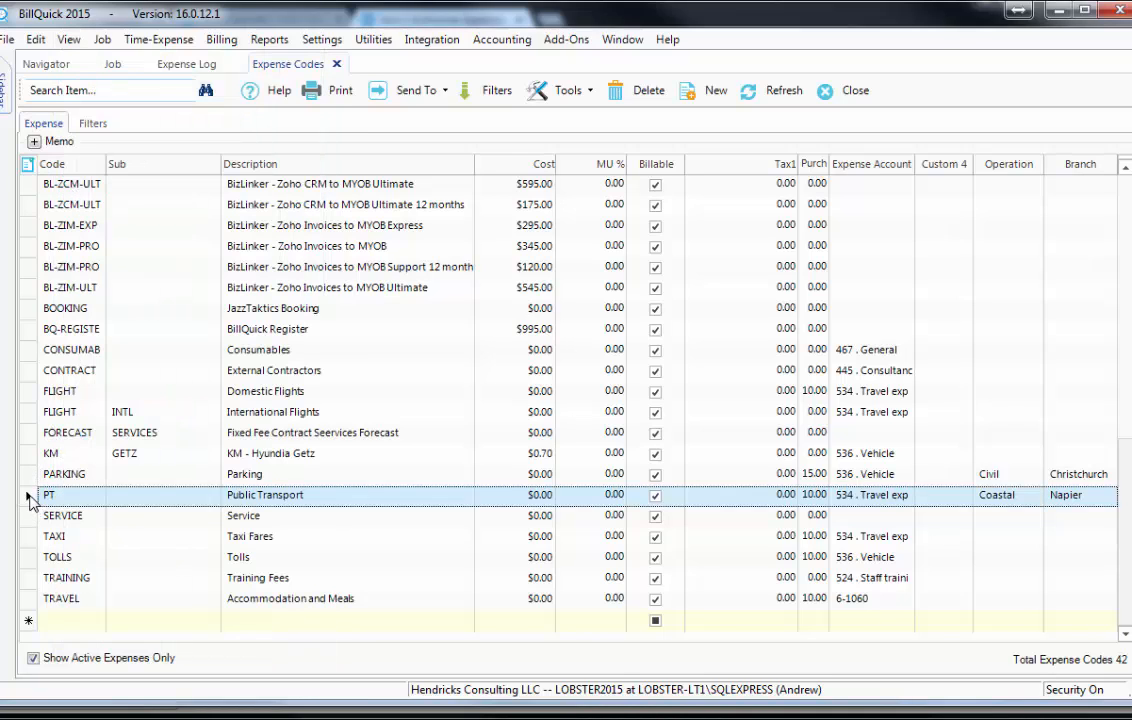
pyautogui.click(292, 505)
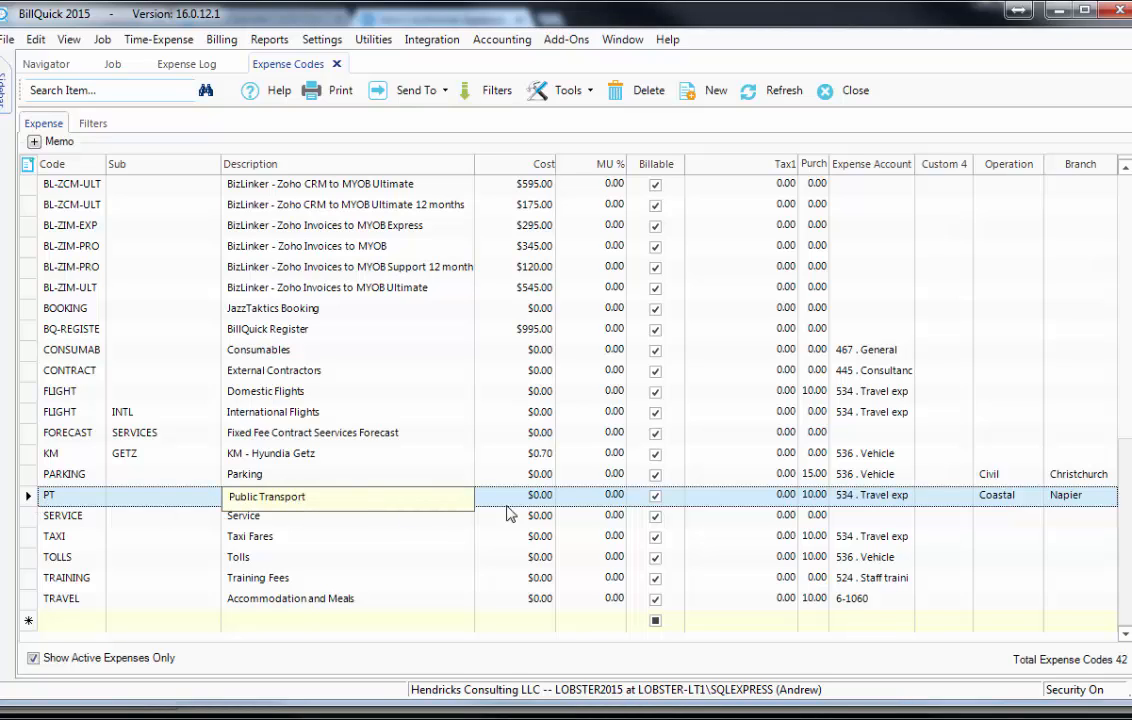
pyautogui.click(855, 504)
pyautogui.moveTo(855, 504); pyautogui.dragTo(910, 505)
pyautogui.click(909, 499)
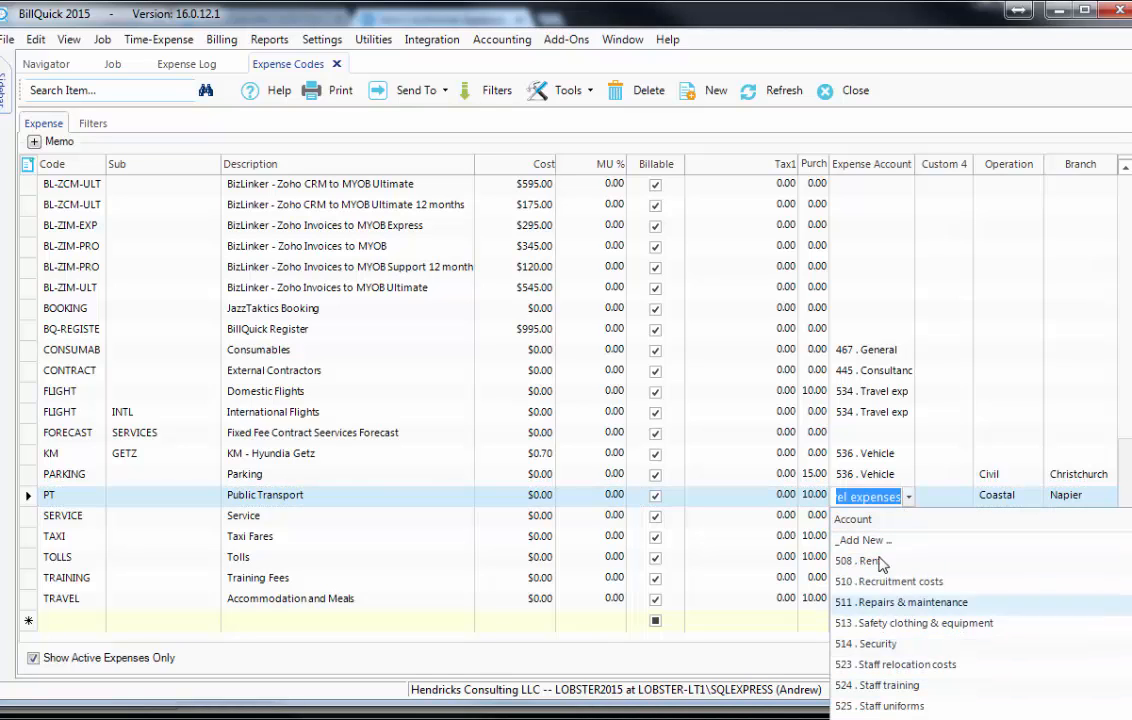
pyautogui.click(857, 494)
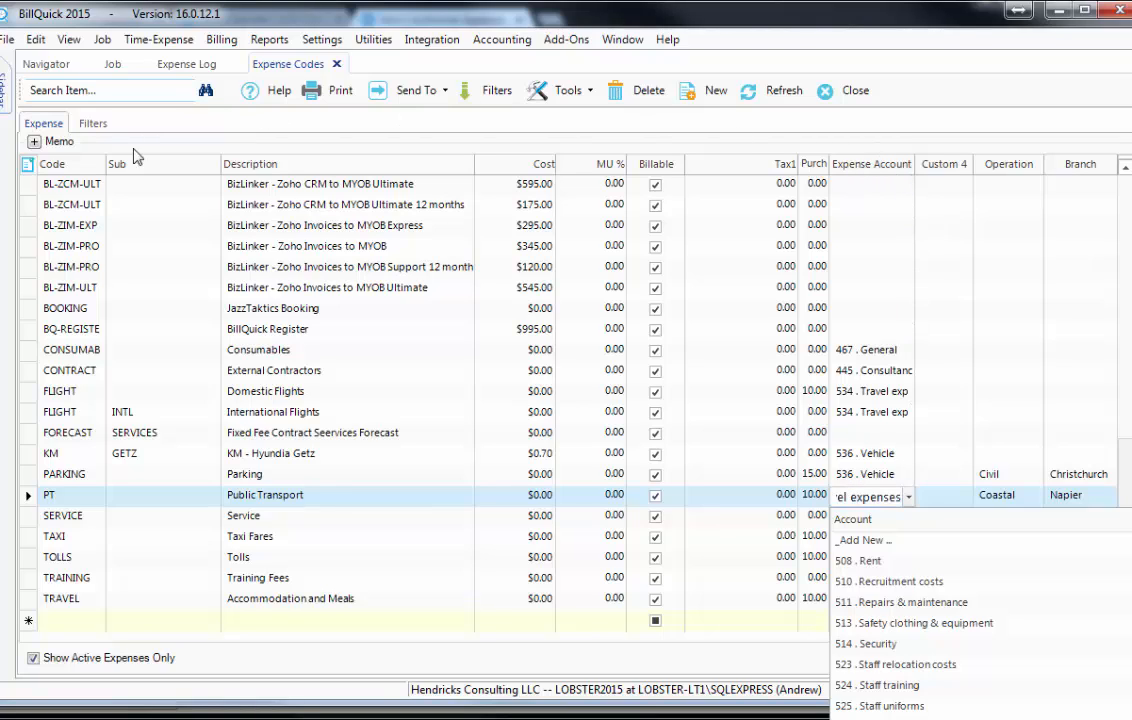
# Check the visible-column selection of the expense code list for the Expense Account field, and close it.
pyautogui.click(27, 165)
pyautogui.click(27, 165)
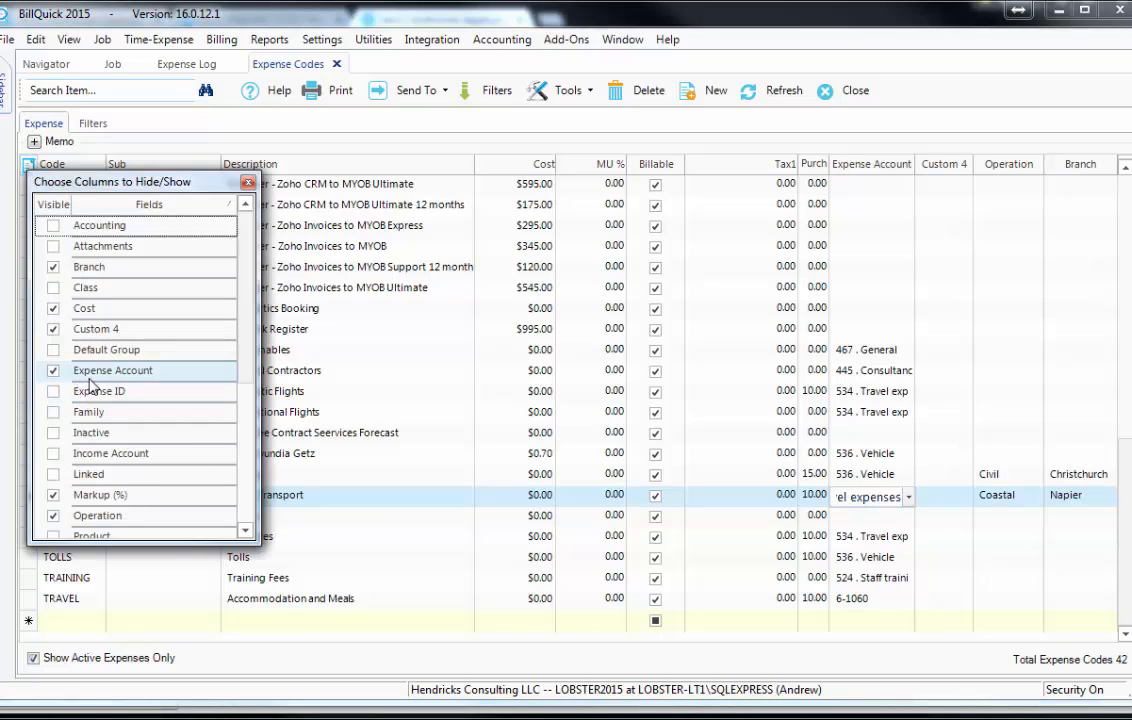
pyautogui.click(247, 182)
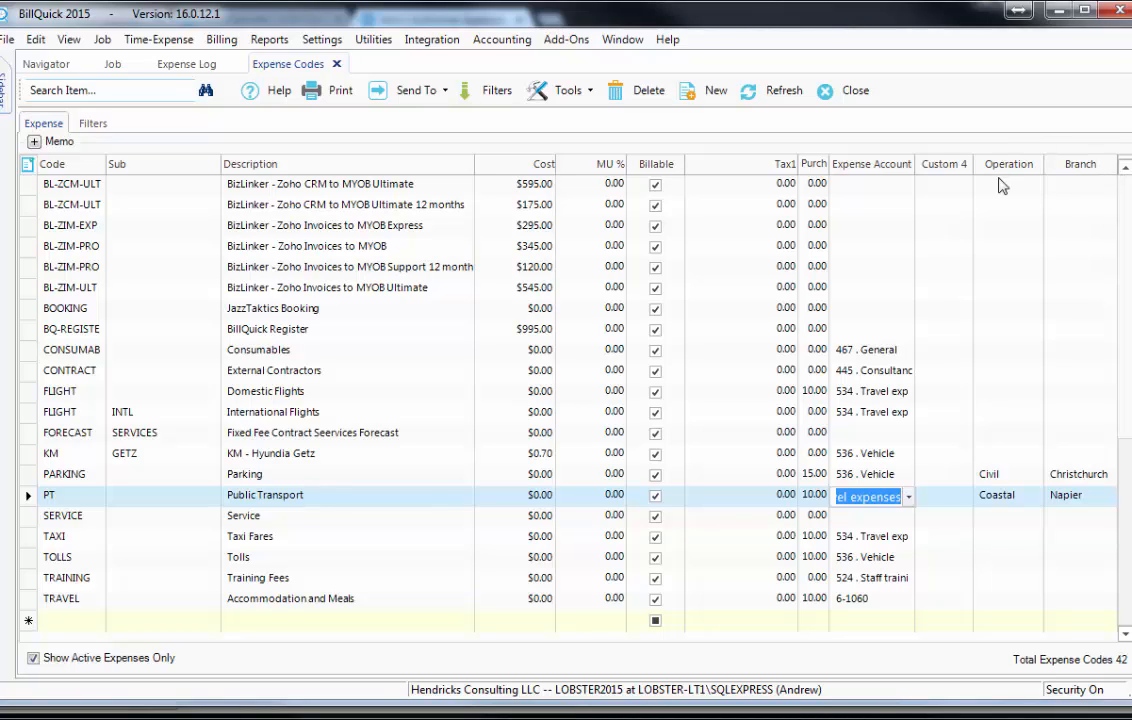
# Inspect the Custom5 and Custom6 label definitions of the Expense Code in the custom labels, and return to the expense codes.
pyautogui.click(318, 42)
pyautogui.click(310, 127)
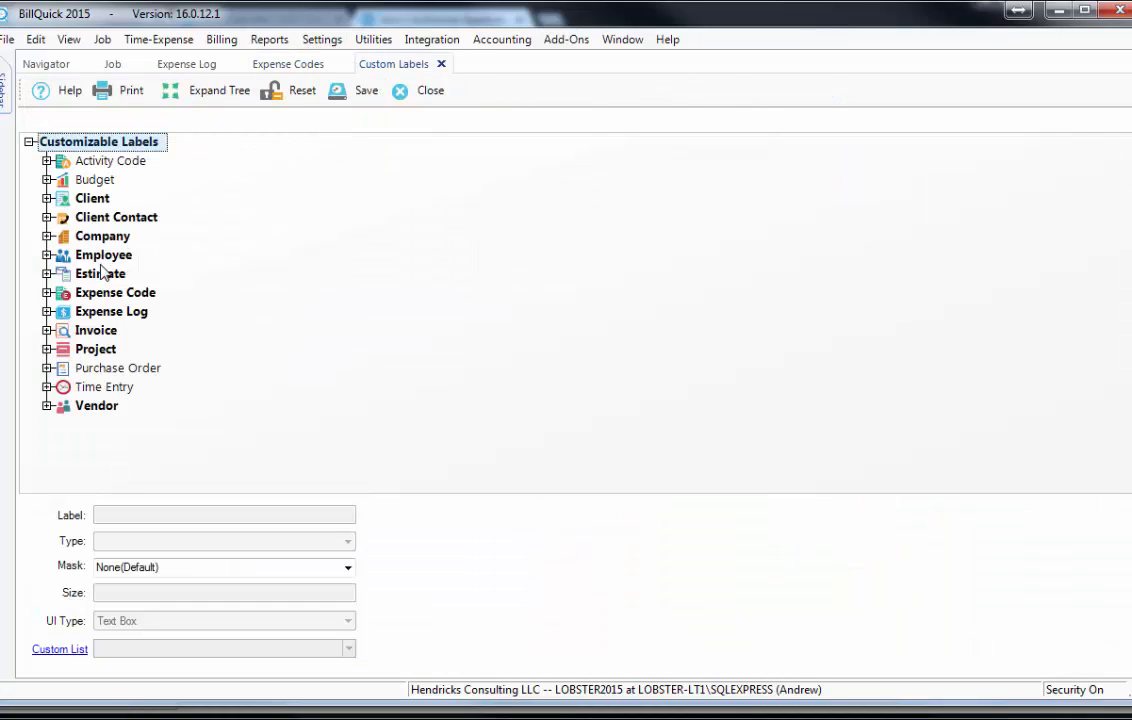
pyautogui.click(93, 297)
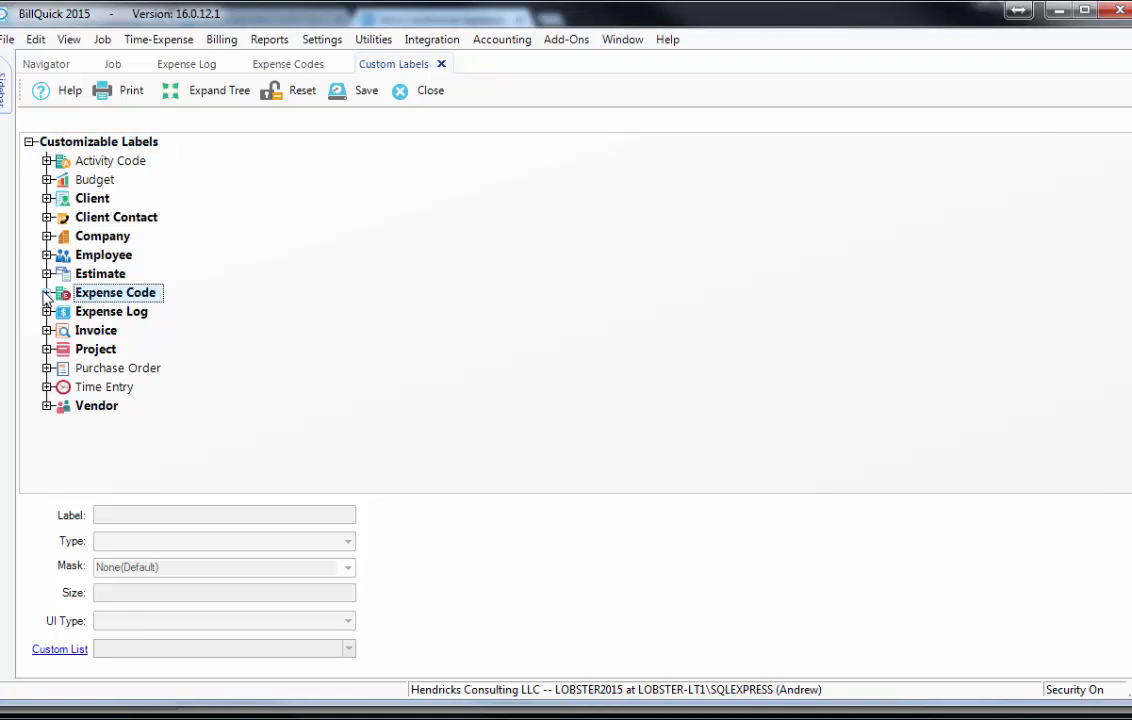
pyautogui.click(46, 292)
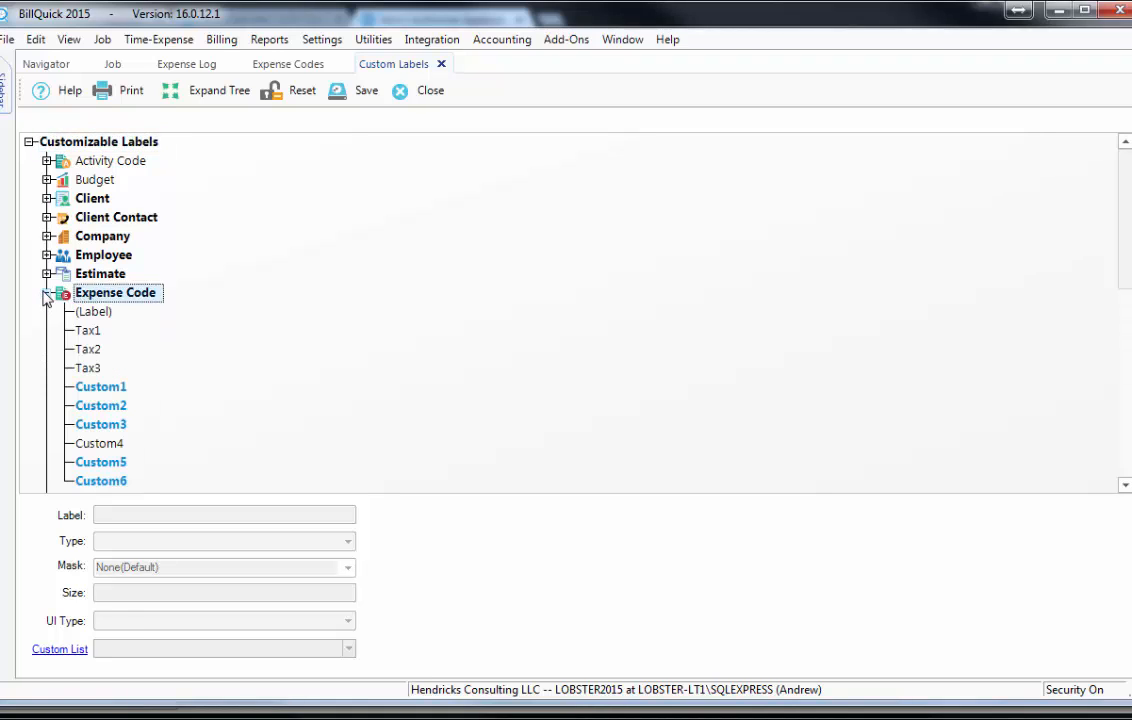
pyautogui.click(99, 464)
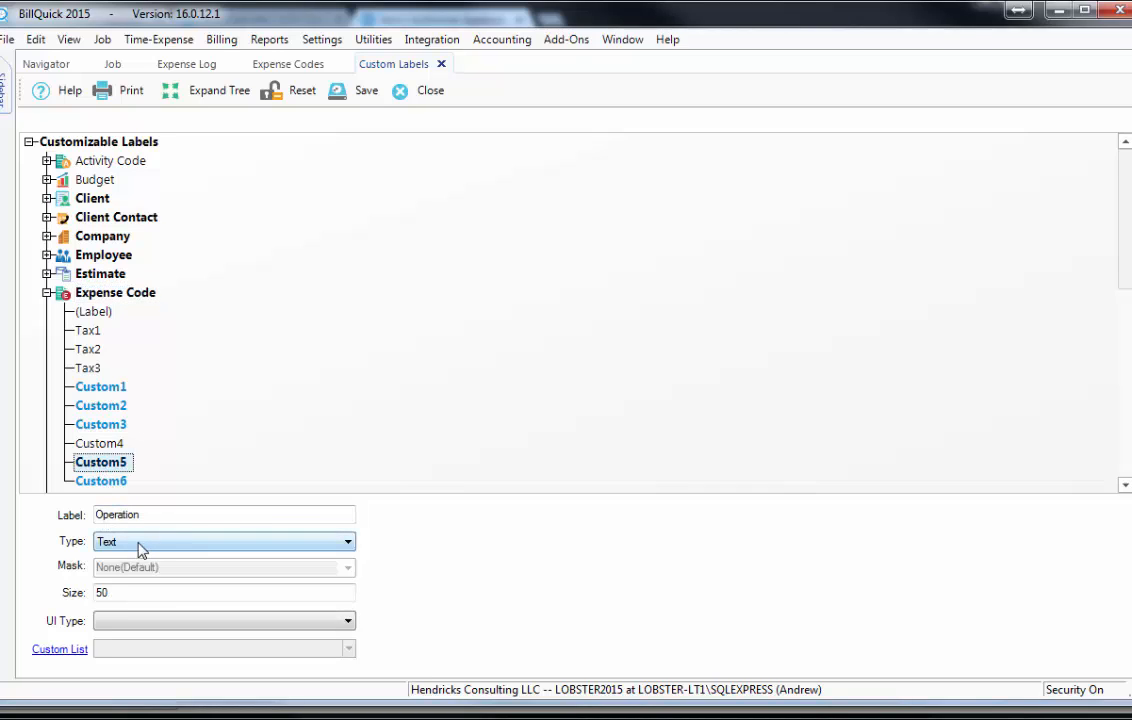
pyautogui.click(99, 482)
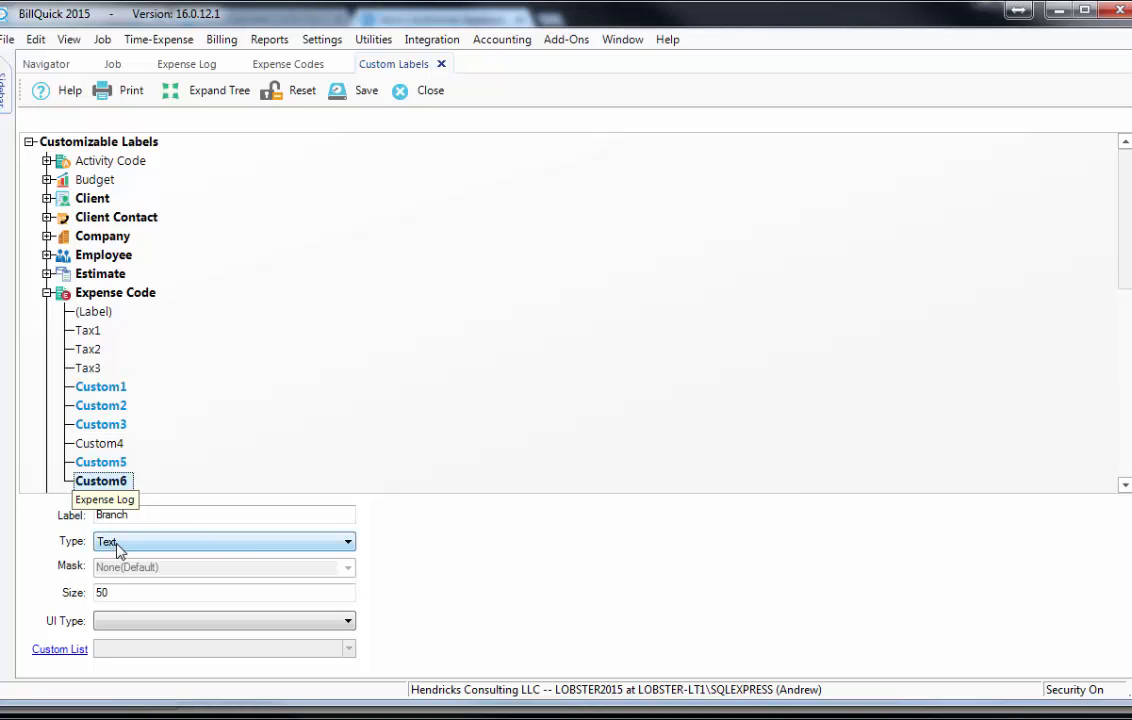
pyautogui.click(428, 91)
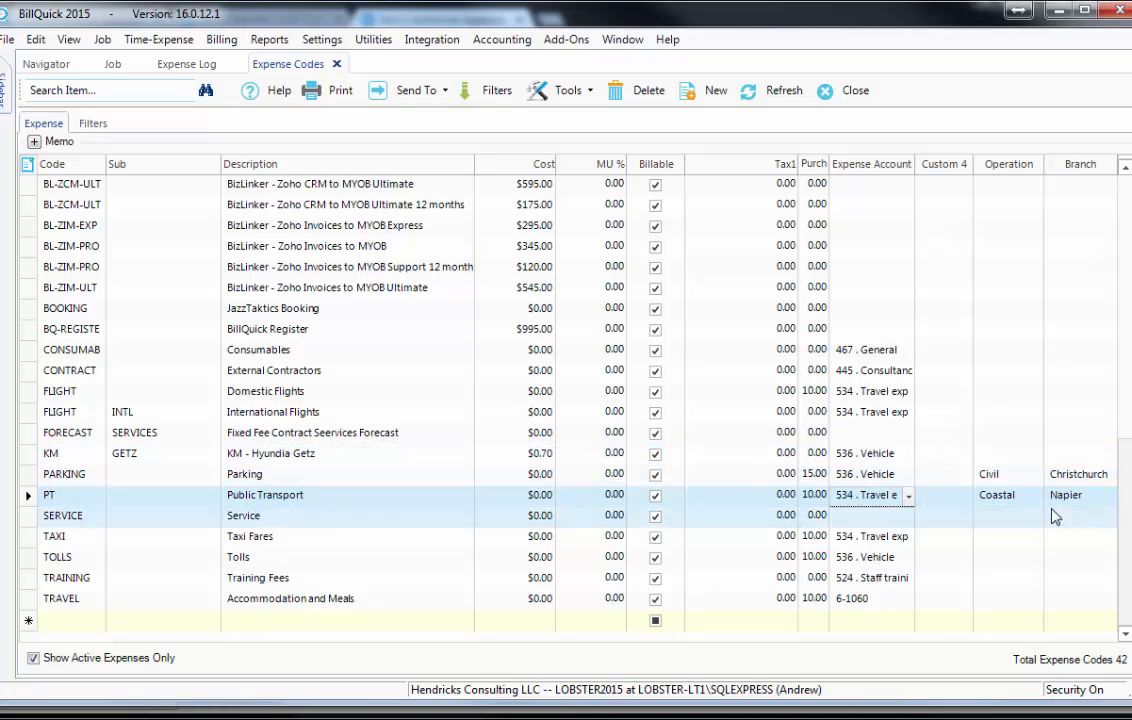
pyautogui.click(893, 497)
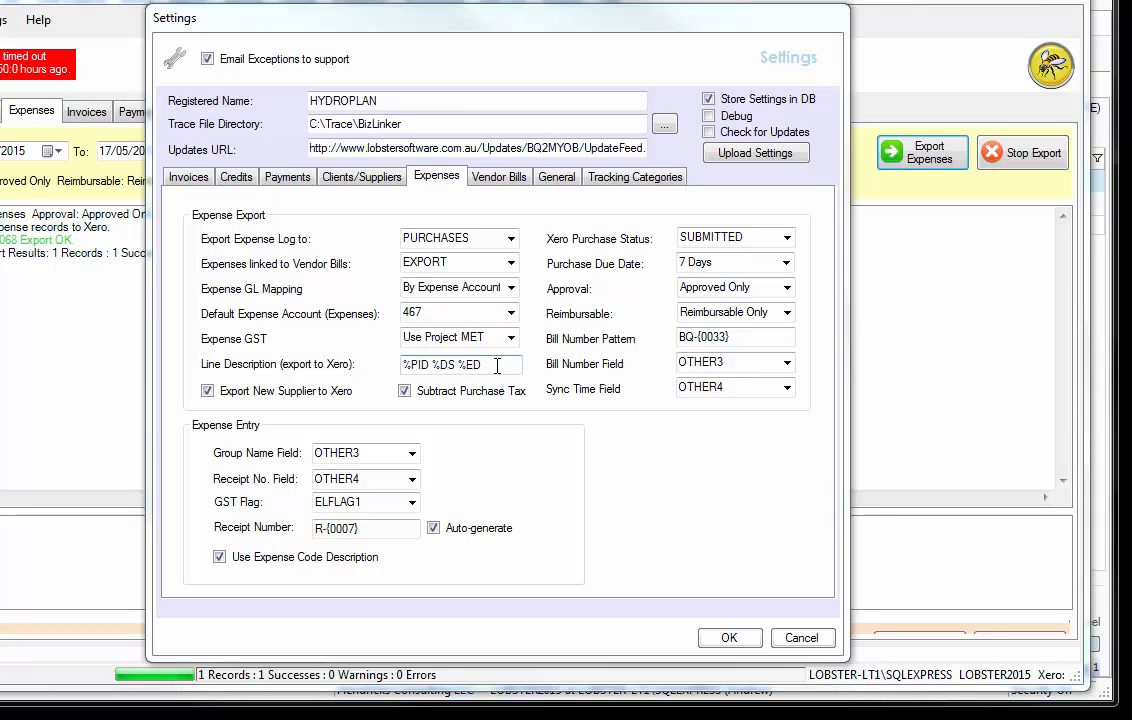
# Keep Export New Supplier to Xero enabled in the expense export settings.
pyautogui.moveTo(497, 366)
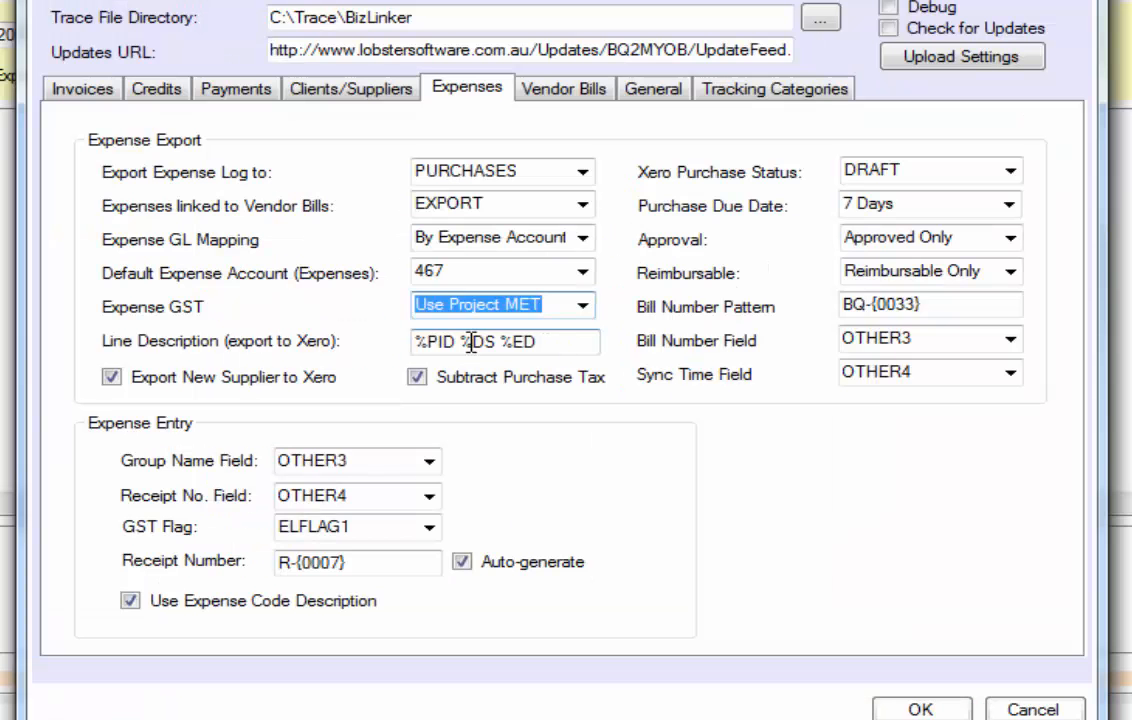
pyautogui.click(111, 377)
pyautogui.click(106, 376)
pyautogui.click(112, 380)
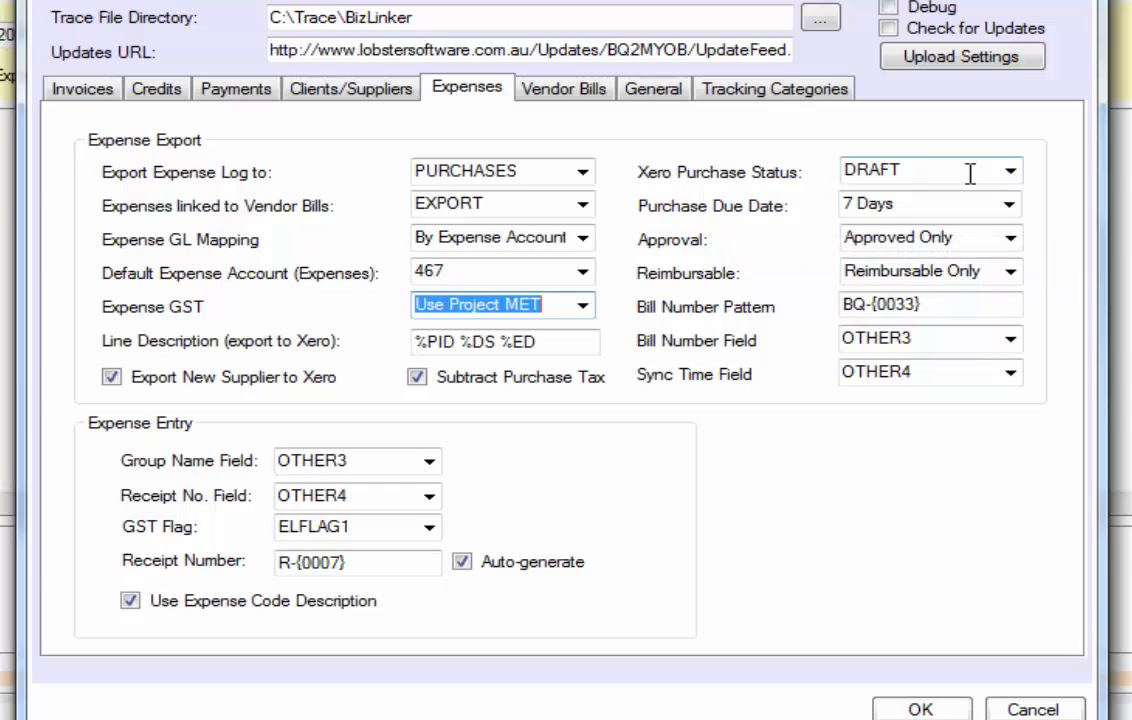
# Set the Xero Purchase Status to SUBMITTED and keep the Purchase Due Date at 7 Days for the expense export.
pyautogui.click(1008, 176)
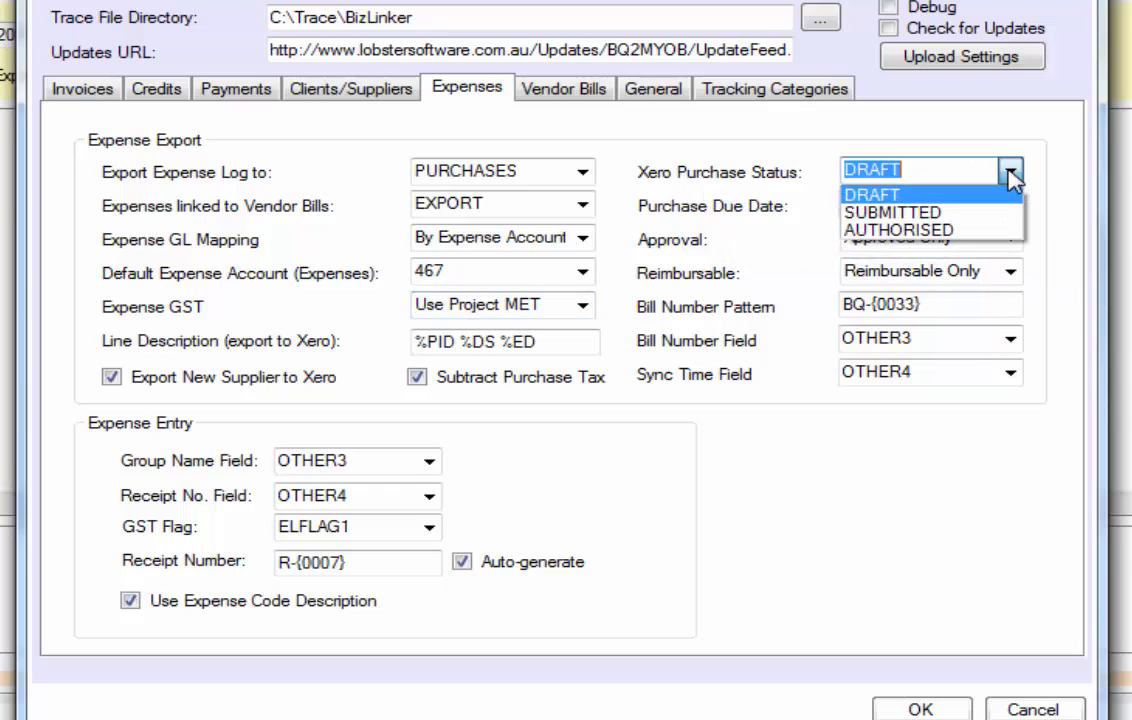
pyautogui.click(885, 214)
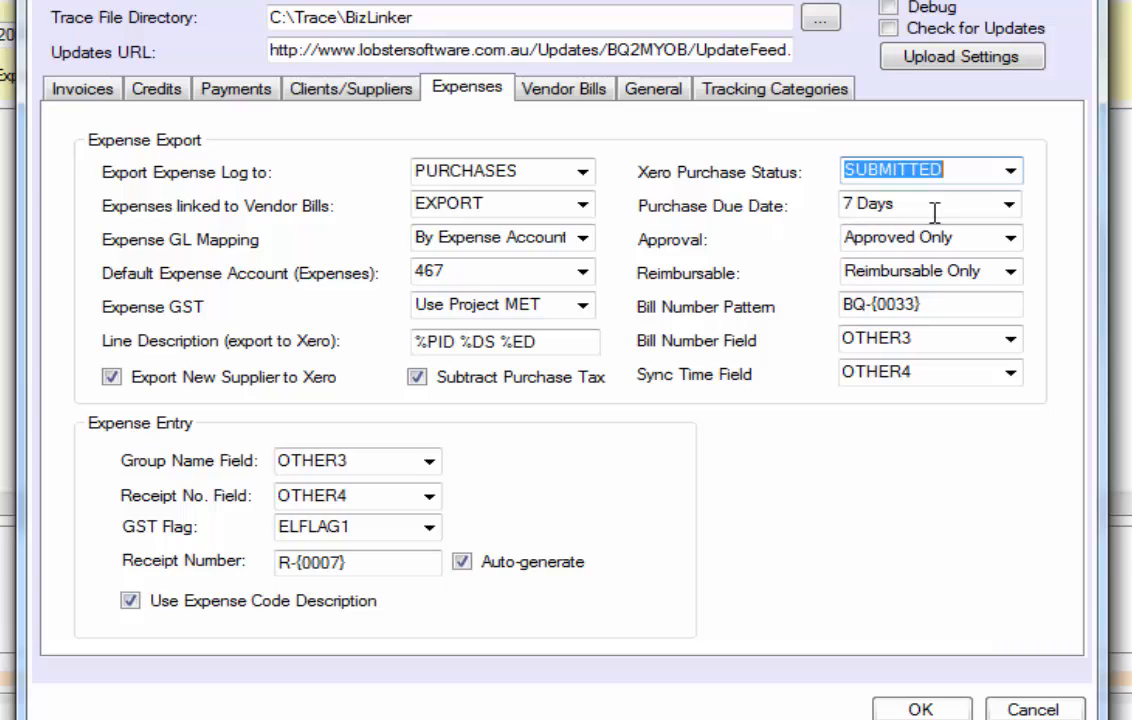
pyautogui.click(1005, 207)
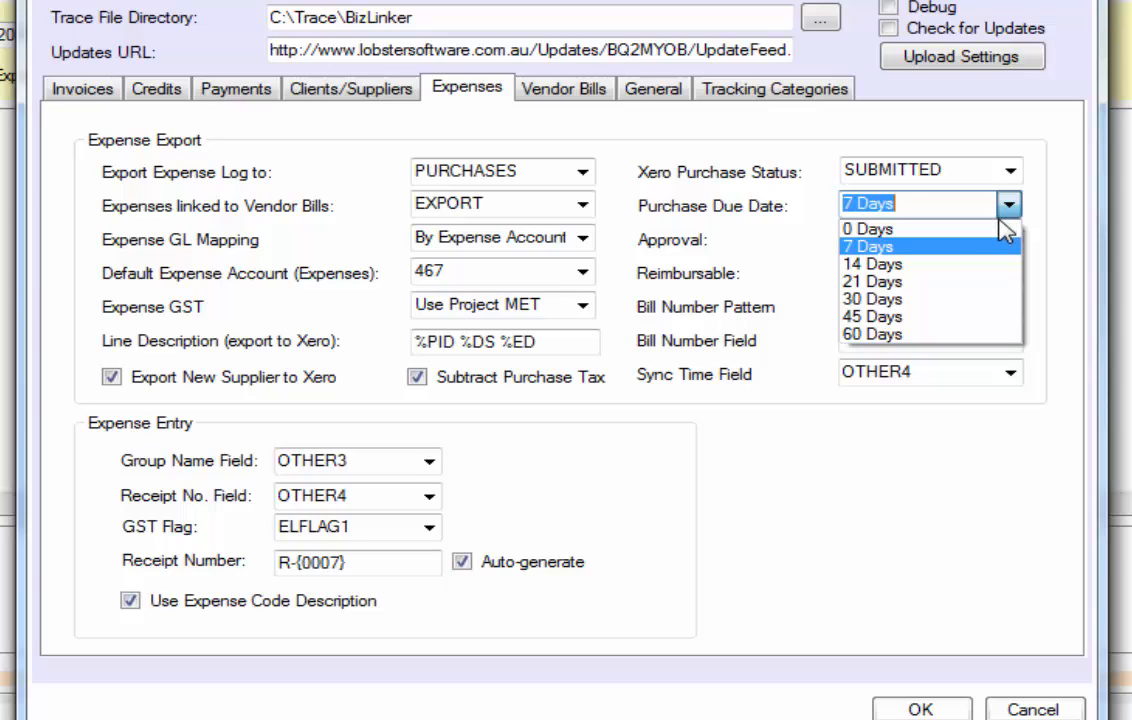
pyautogui.click(957, 254)
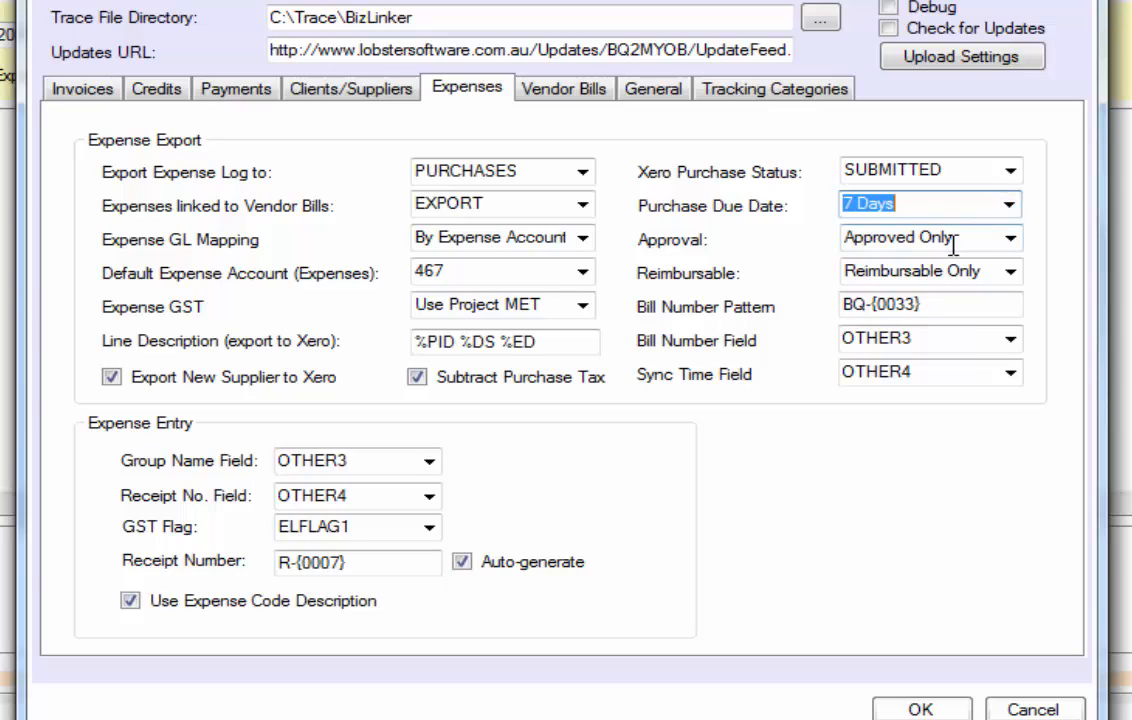
# Keep the expense export filters at Approved Only and Reimbursable Only, with OTHER4 as the Sync Time Field.
pyautogui.click(1008, 241)
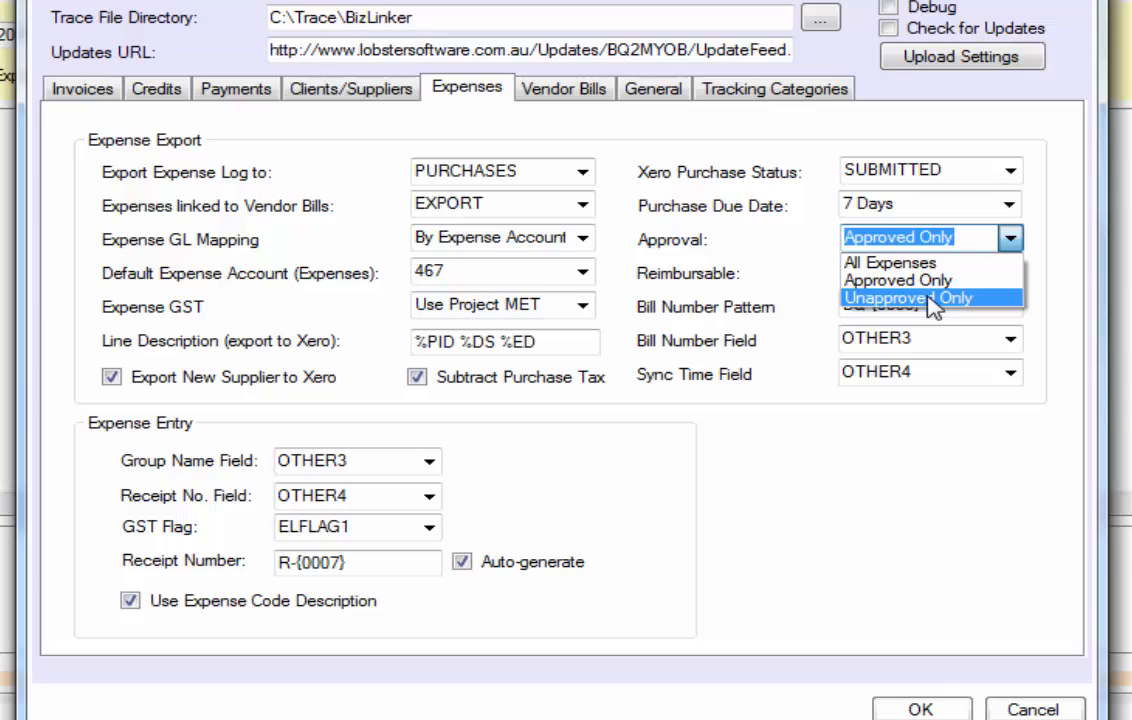
pyautogui.click(924, 281)
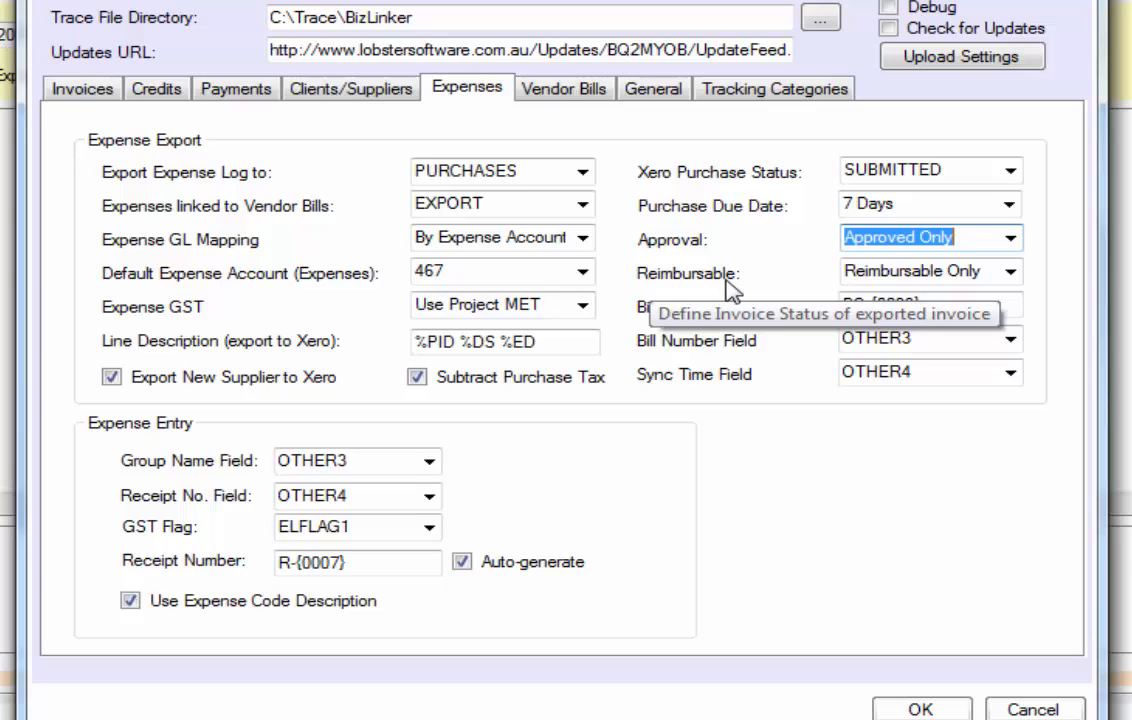
pyautogui.click(1011, 274)
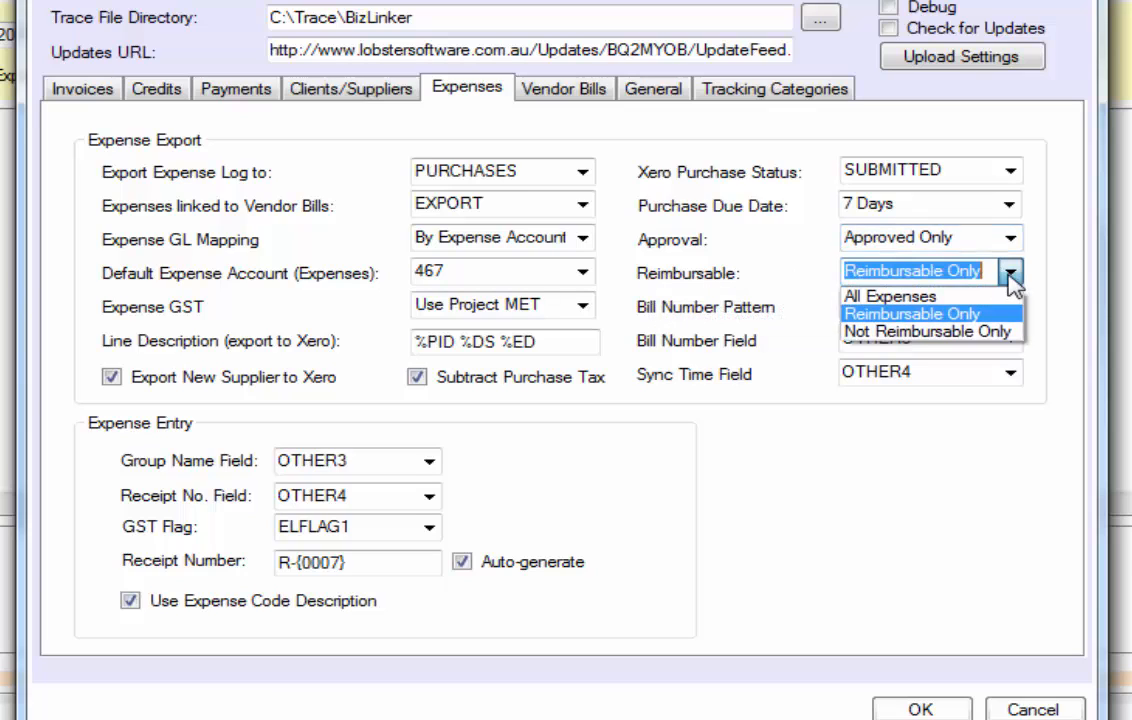
pyautogui.click(937, 314)
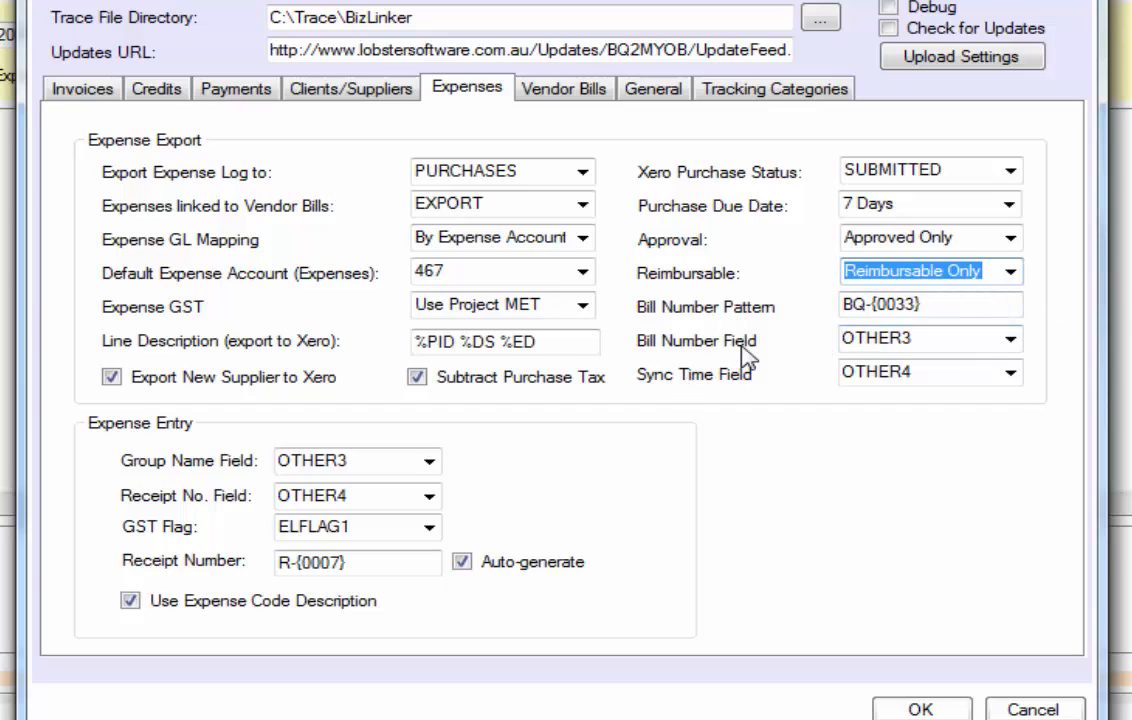
pyautogui.click(1011, 375)
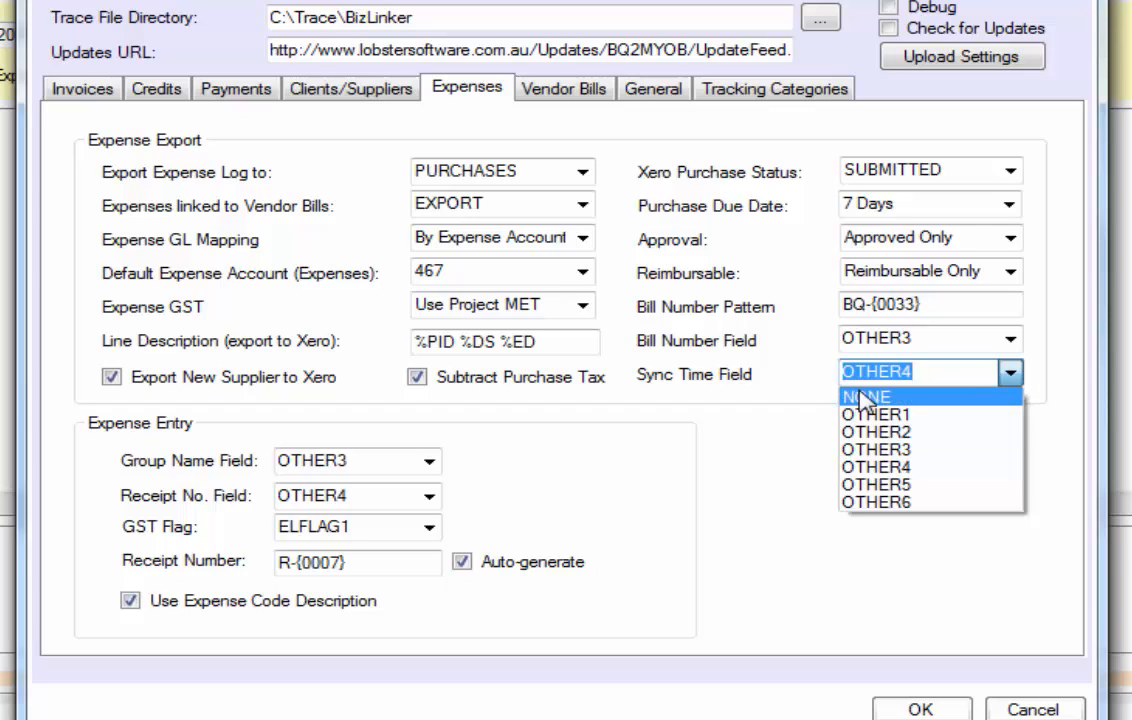
pyautogui.click(892, 467)
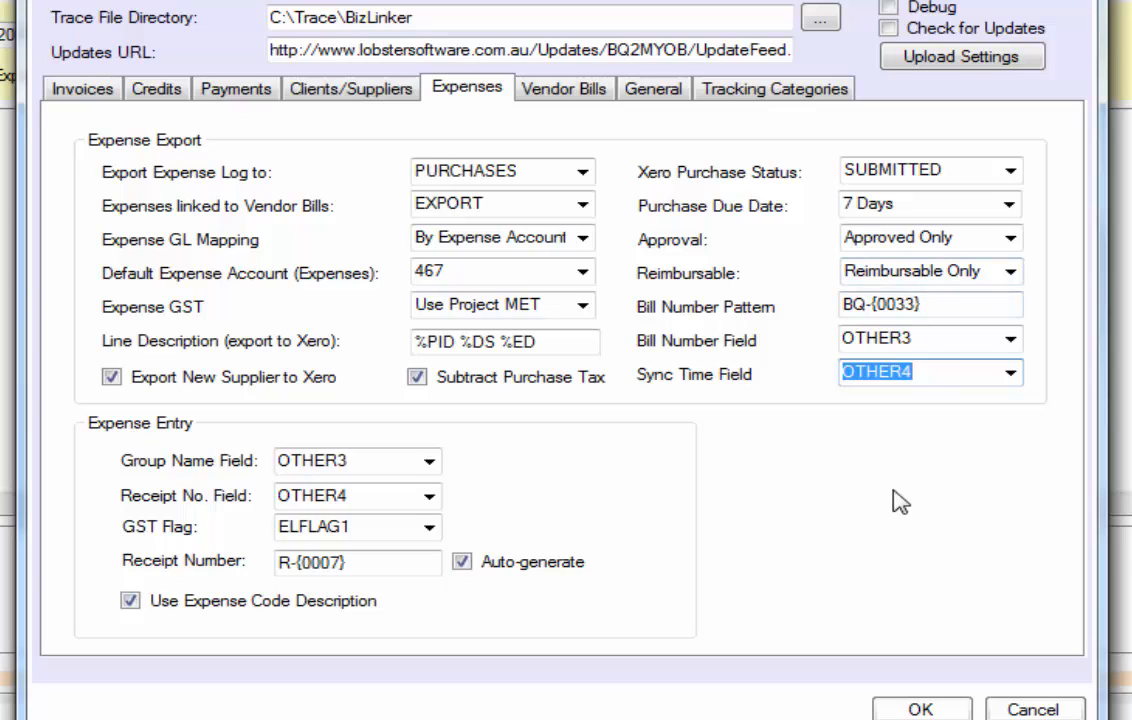
# Set the expense tracking categories to EXPENSELOG CUSTOM5 for Category 1 and EXPENSELOG CUSTOM6 for Category 2.
pyautogui.click(770, 92)
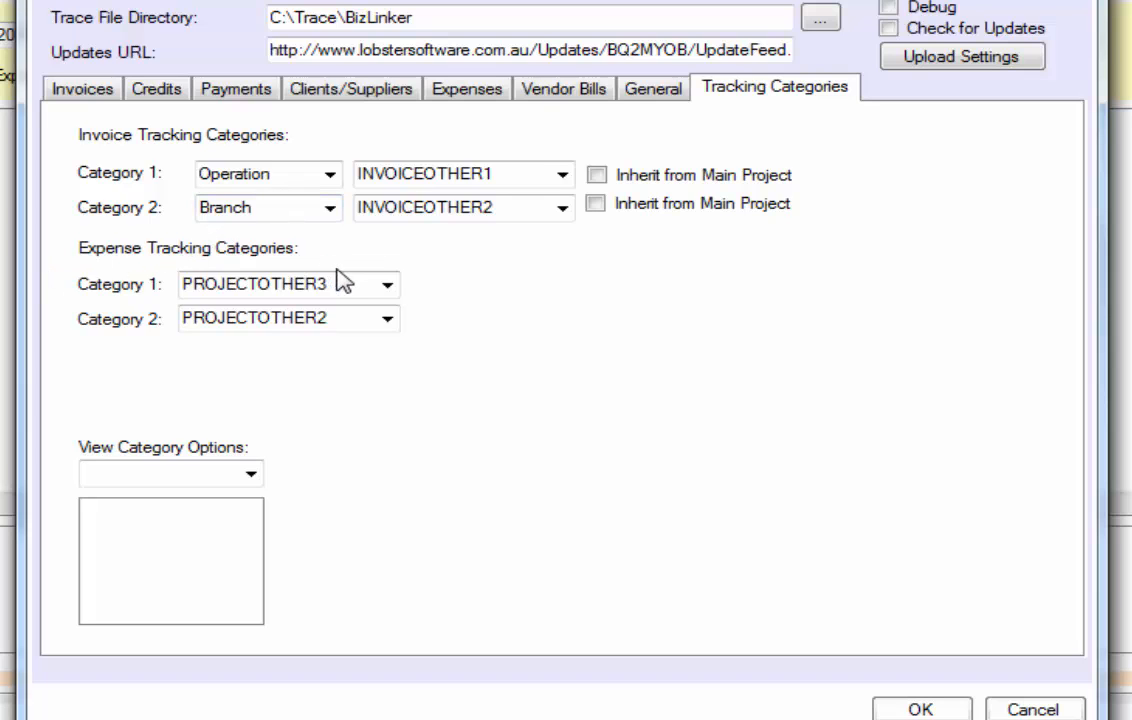
pyautogui.click(387, 287)
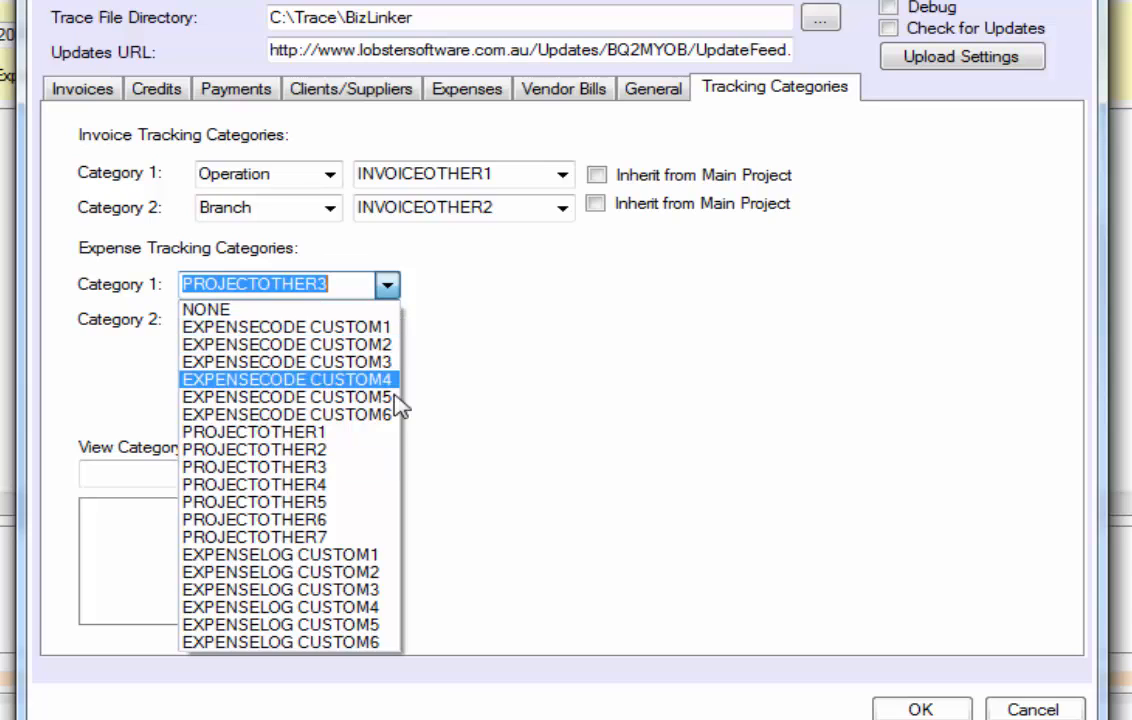
pyautogui.click(340, 632)
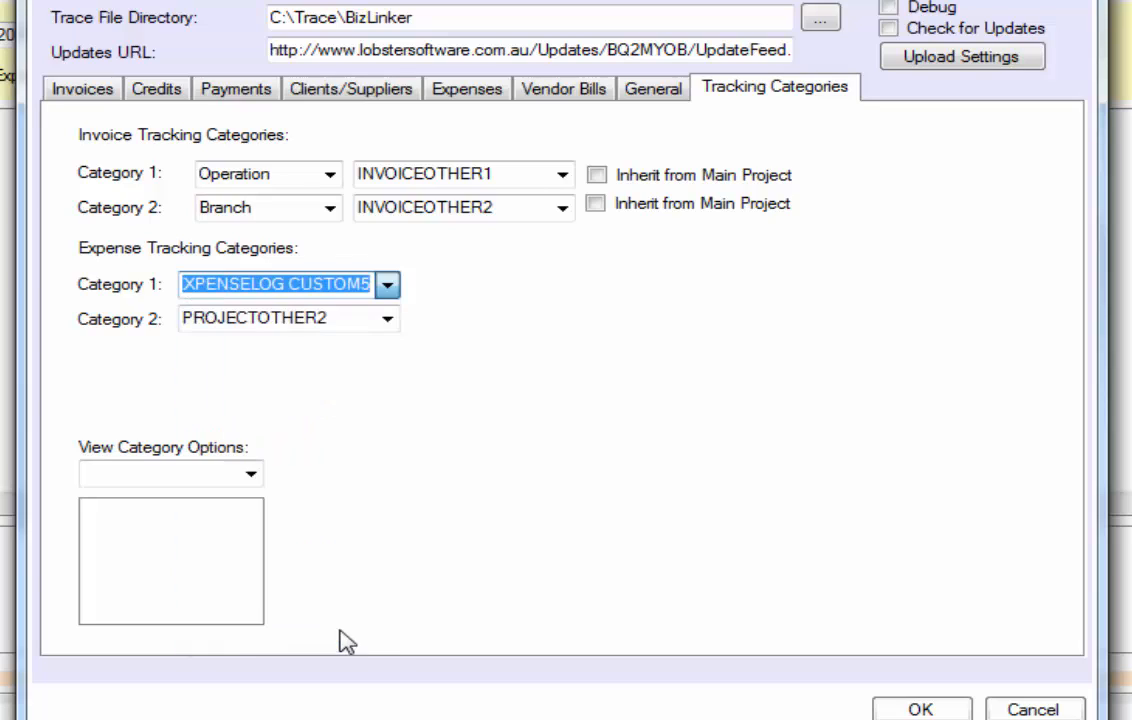
pyautogui.click(388, 320)
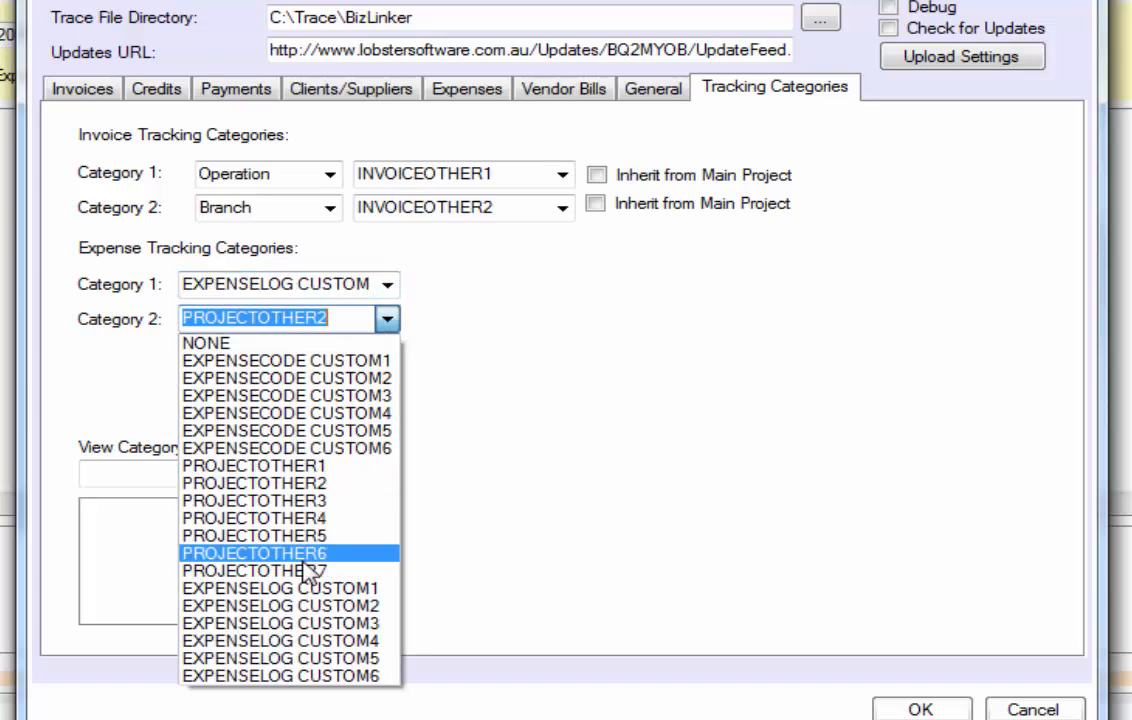
pyautogui.click(308, 675)
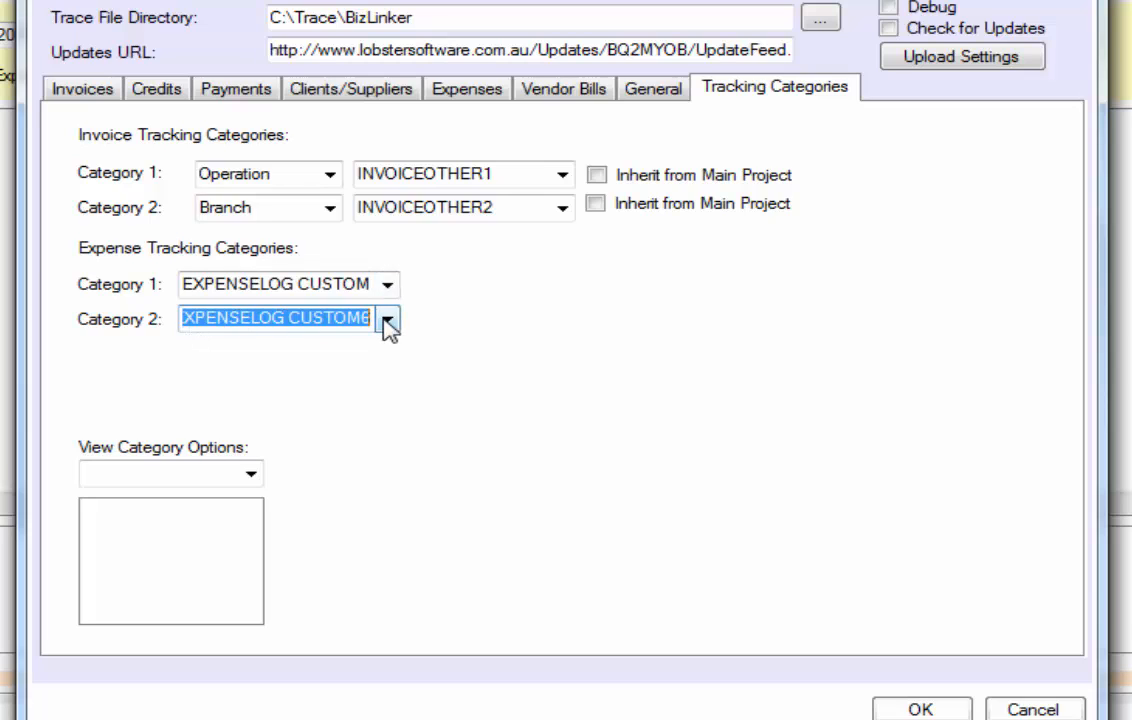
# View the category options of Operation and Branch, and save the BizLinker settings.
pyautogui.click(251, 476)
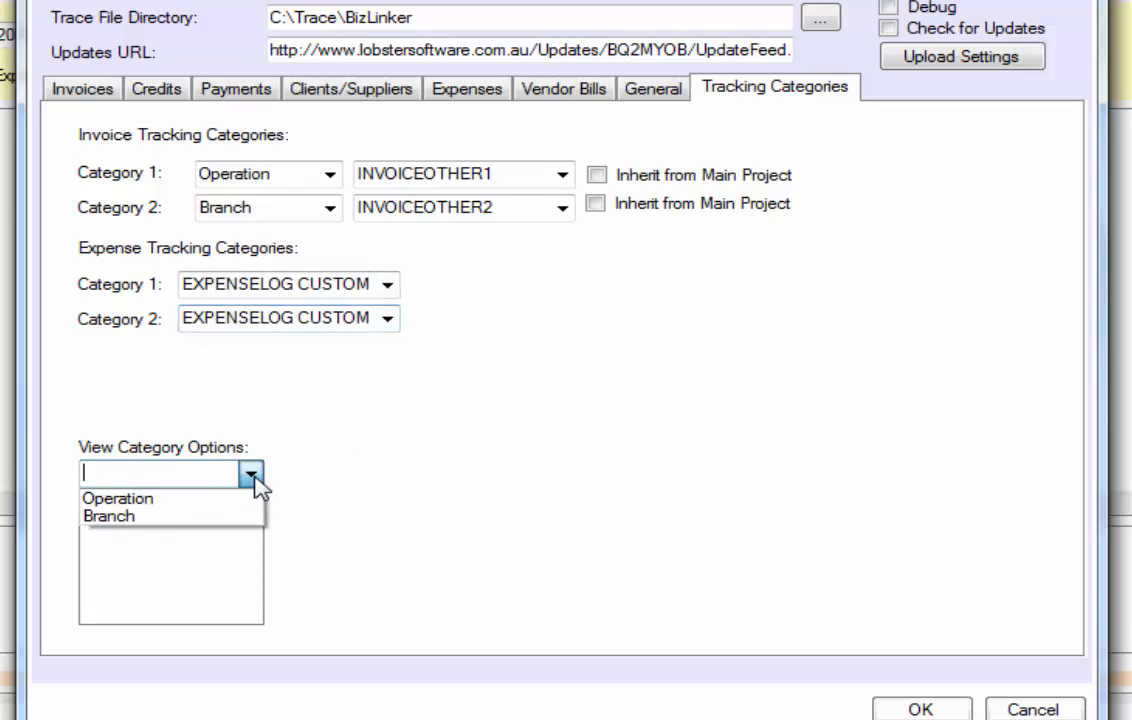
pyautogui.click(190, 503)
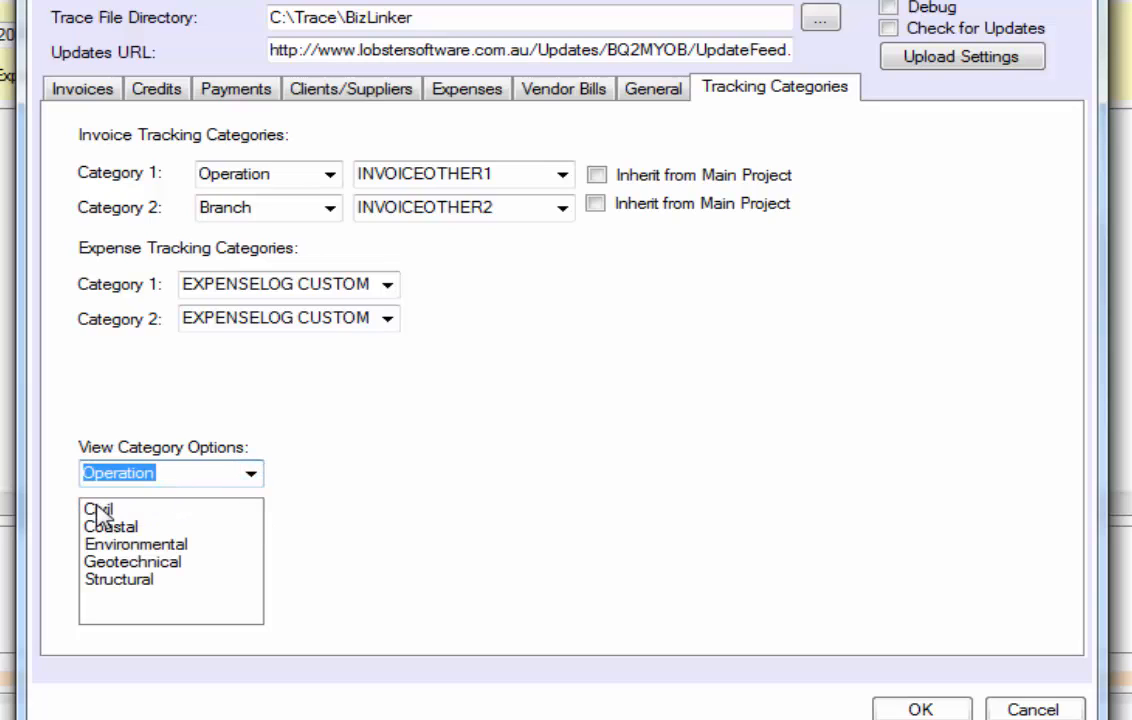
pyautogui.click(250, 474)
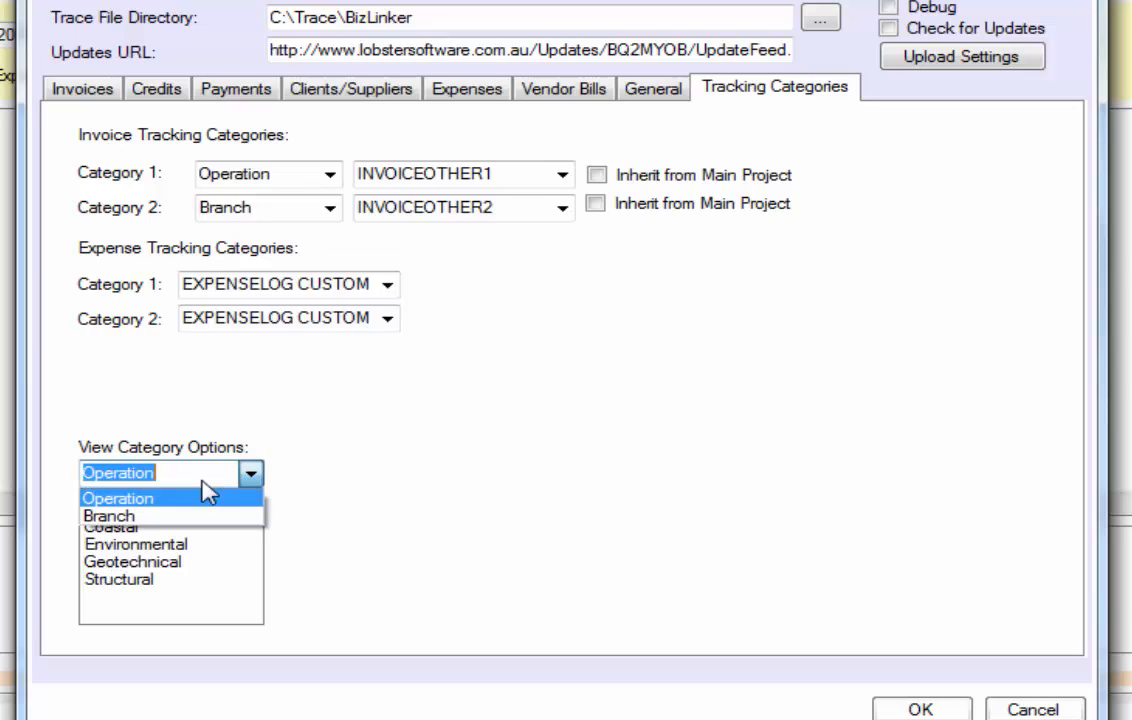
pyautogui.click(135, 517)
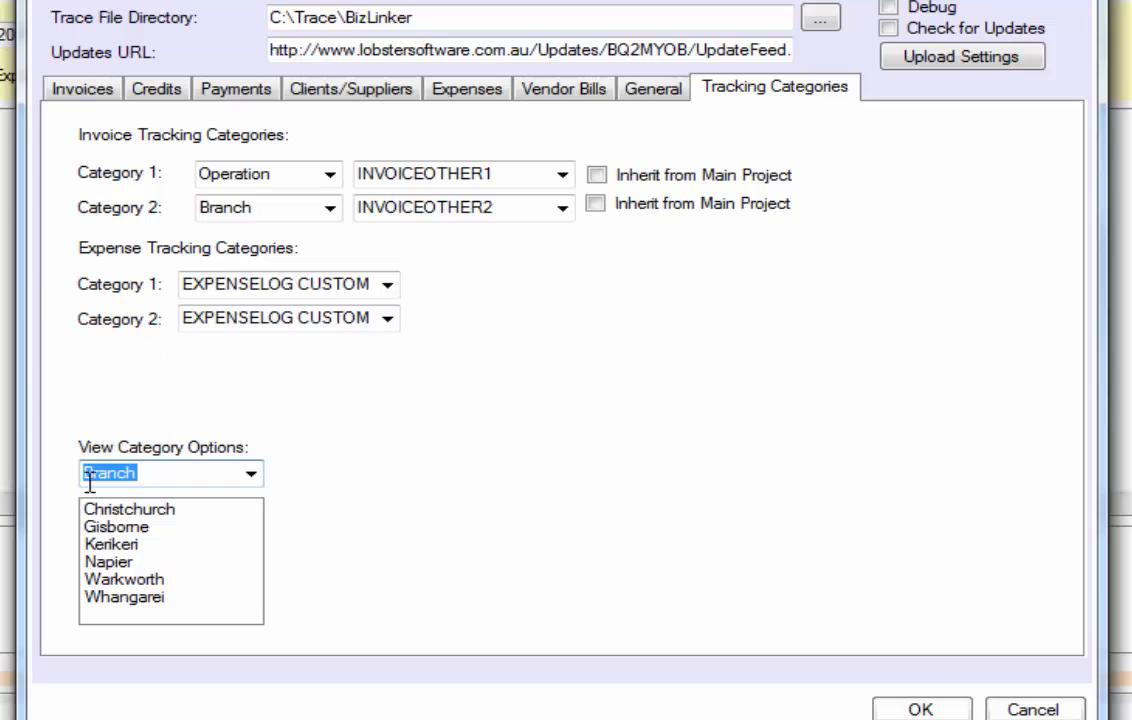
pyautogui.click(170, 546)
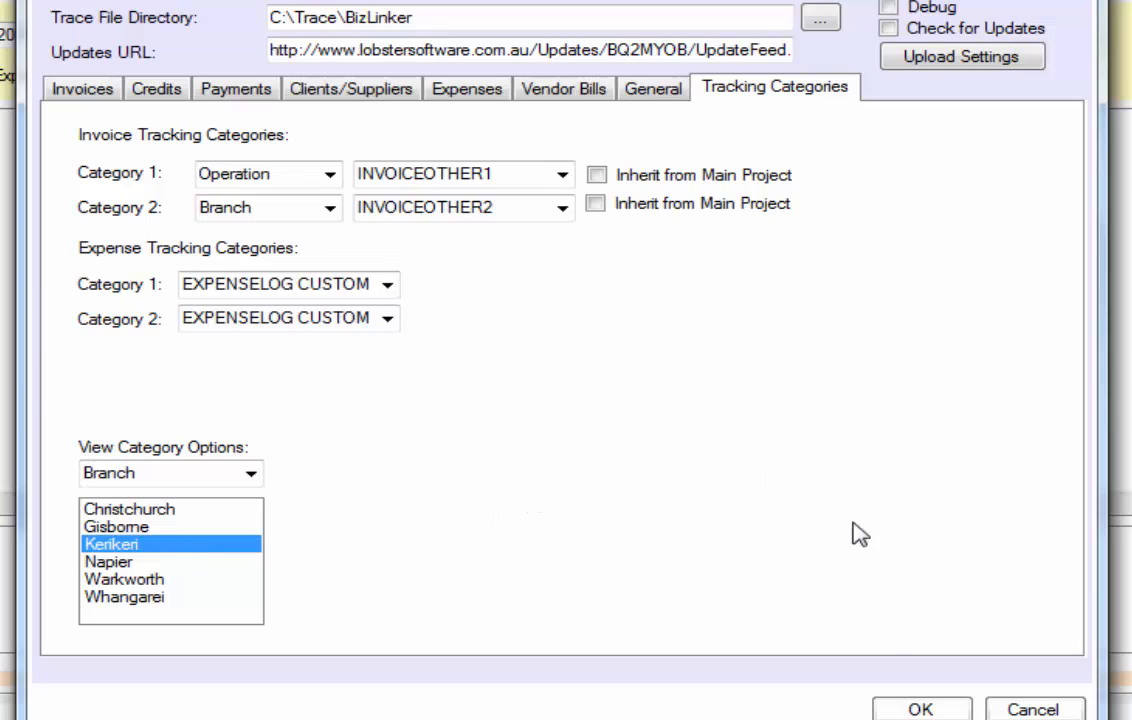
pyautogui.click(920, 709)
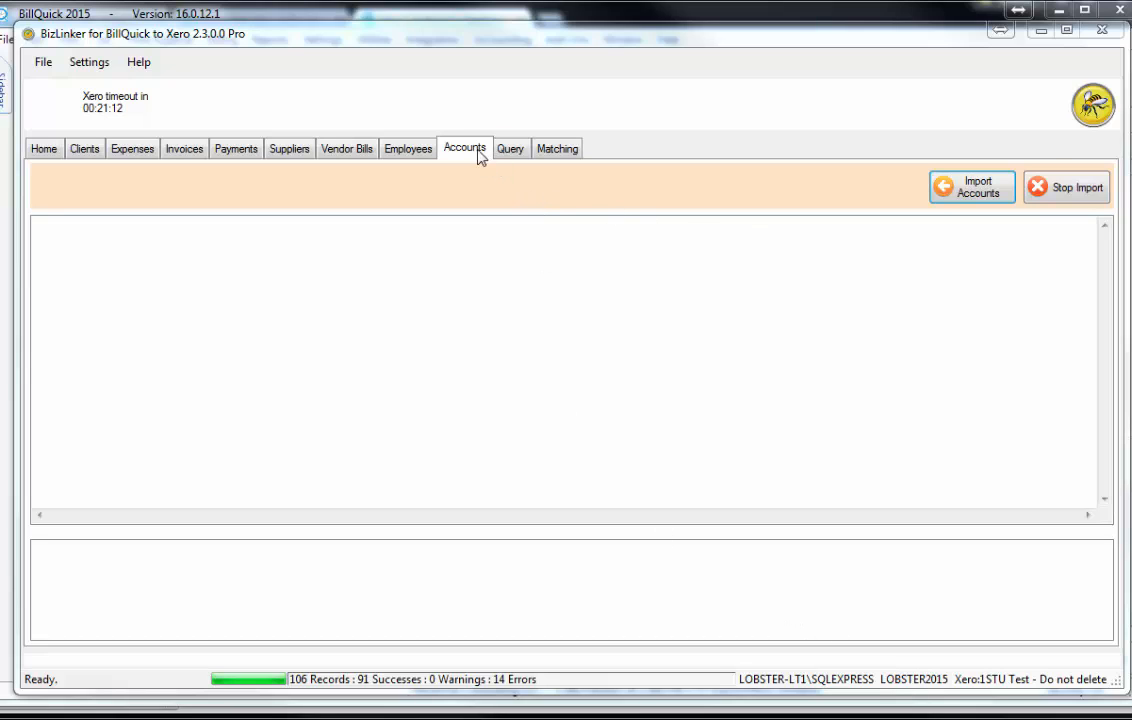
# Import all Xero accounts into BillQuick, overwriting the existing accounts, and review the import log.
pyautogui.click(970, 196)
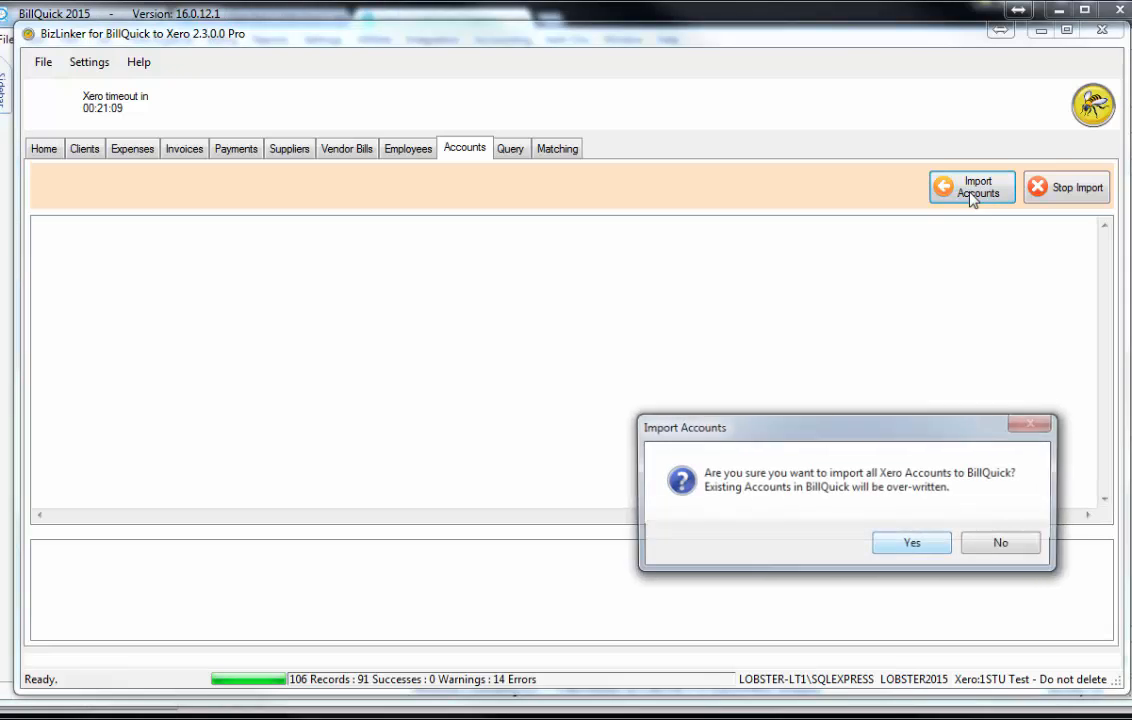
pyautogui.click(906, 553)
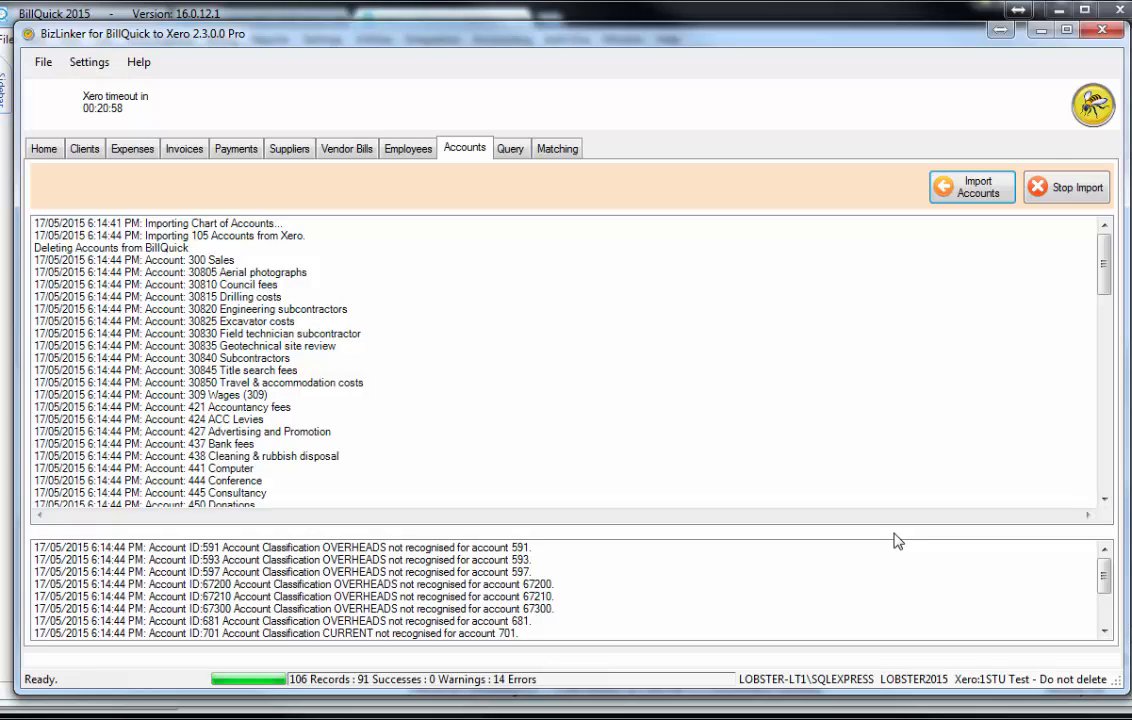
pyautogui.click(1106, 368)
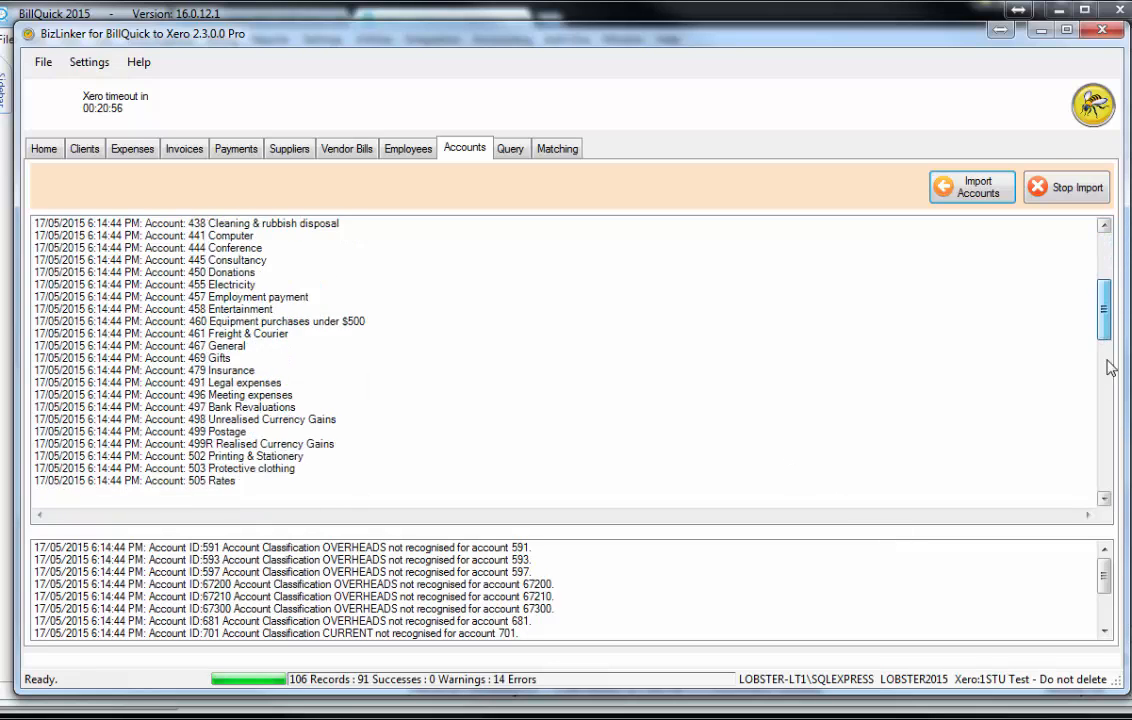
pyautogui.moveTo(1107, 360); pyautogui.dragTo(1107, 455)
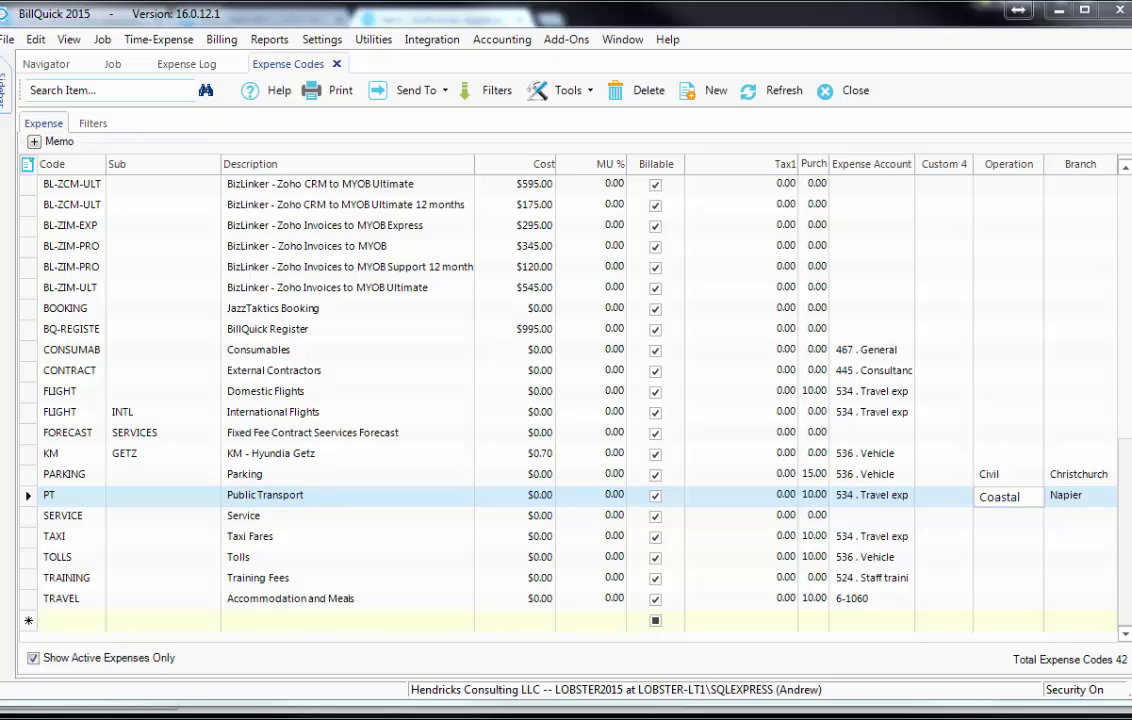
# Examine the accounts offered as expense account for the Public Transport code in BillQuick's expense codes.
pyautogui.click(67, 40)
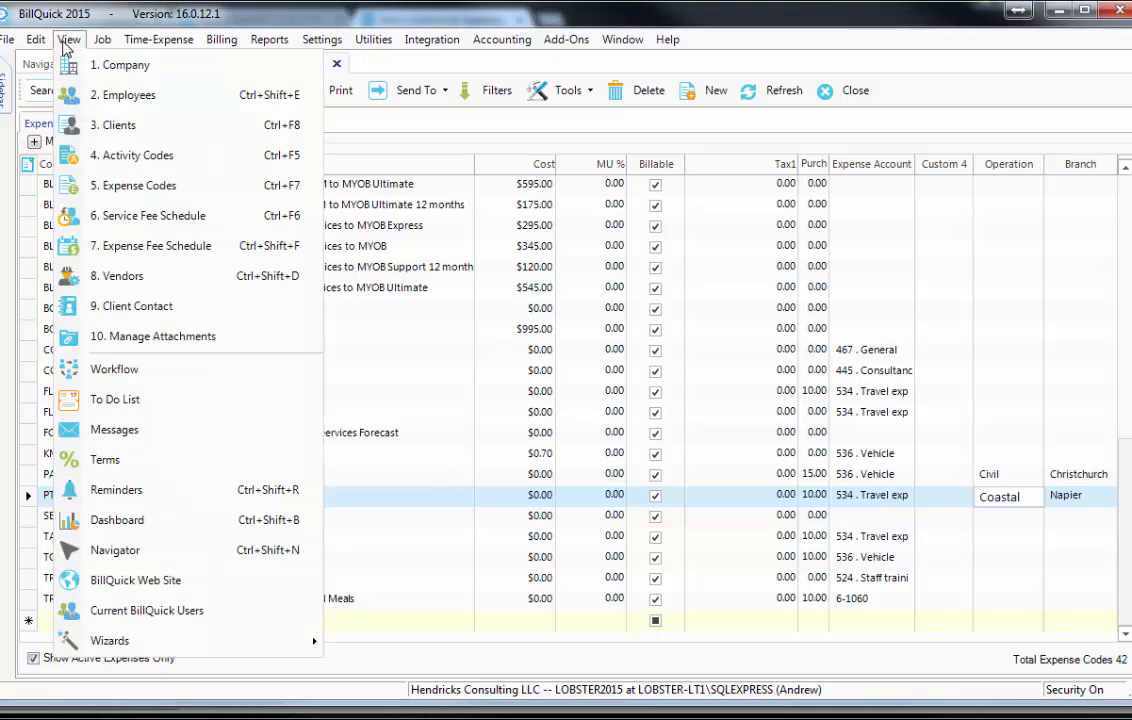
pyautogui.click(67, 183)
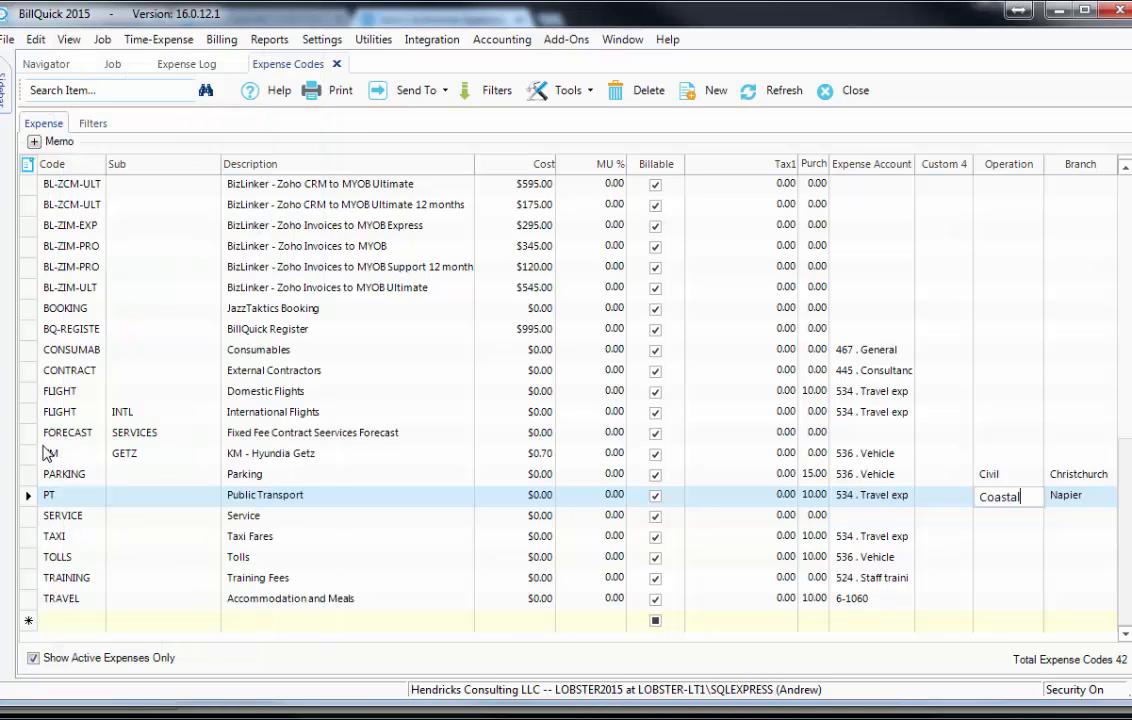
pyautogui.click(30, 500)
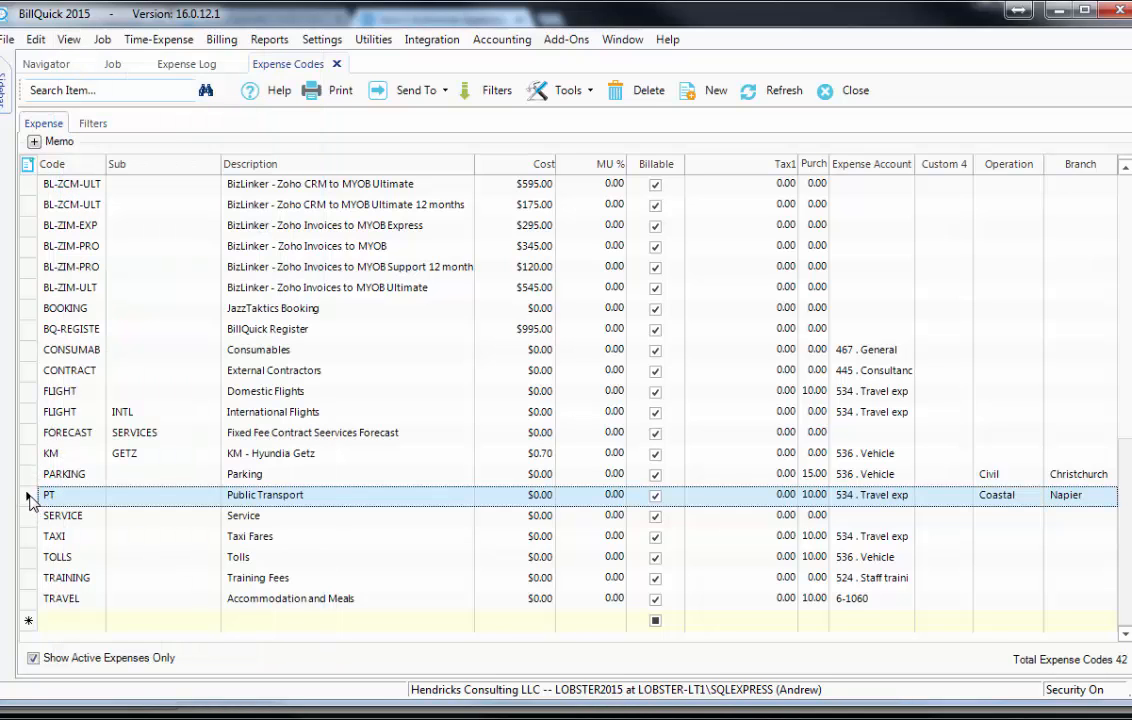
pyautogui.click(291, 505)
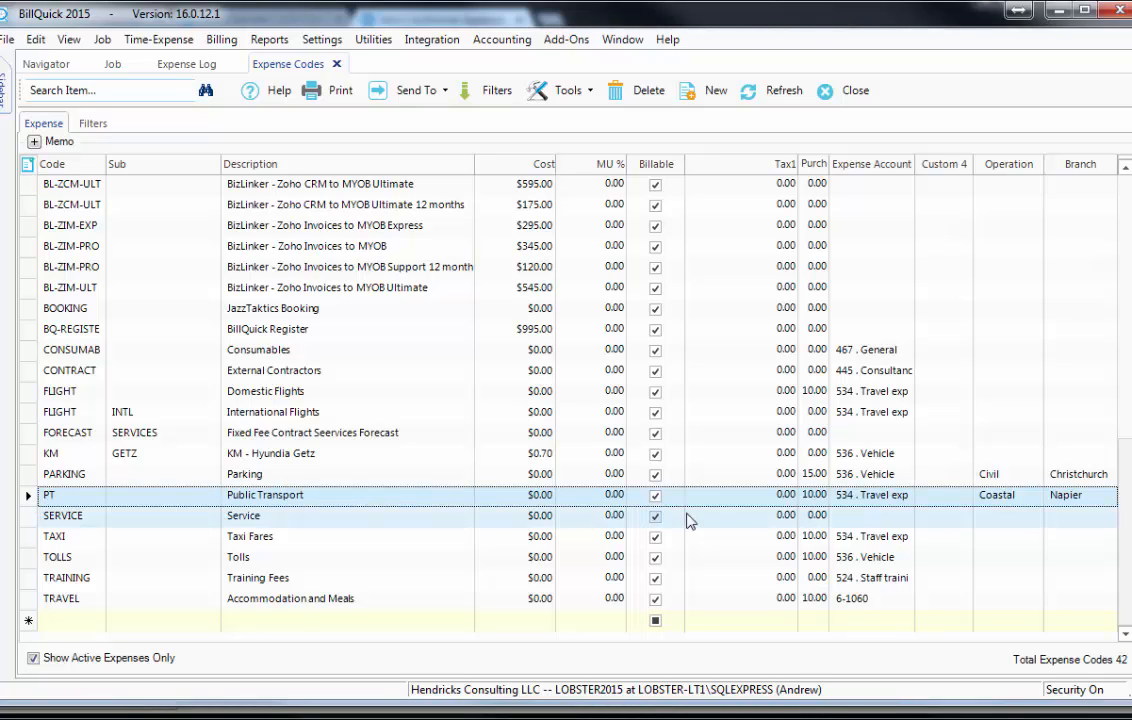
pyautogui.click(877, 503)
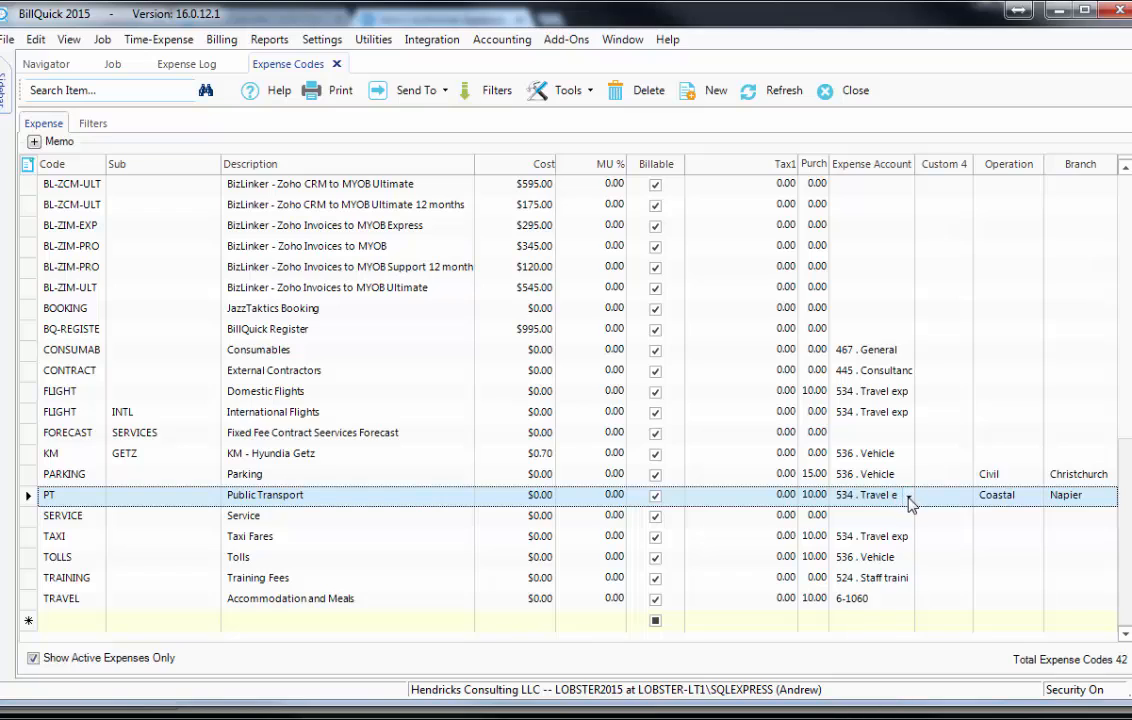
pyautogui.click(909, 499)
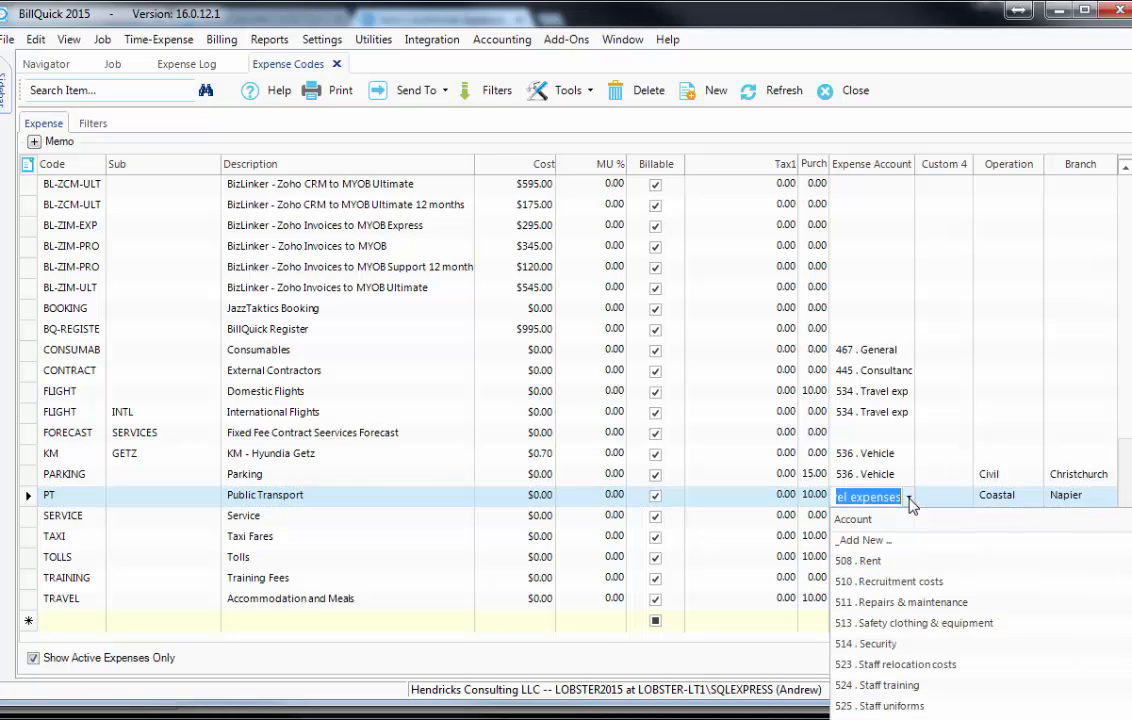
pyautogui.click(857, 494)
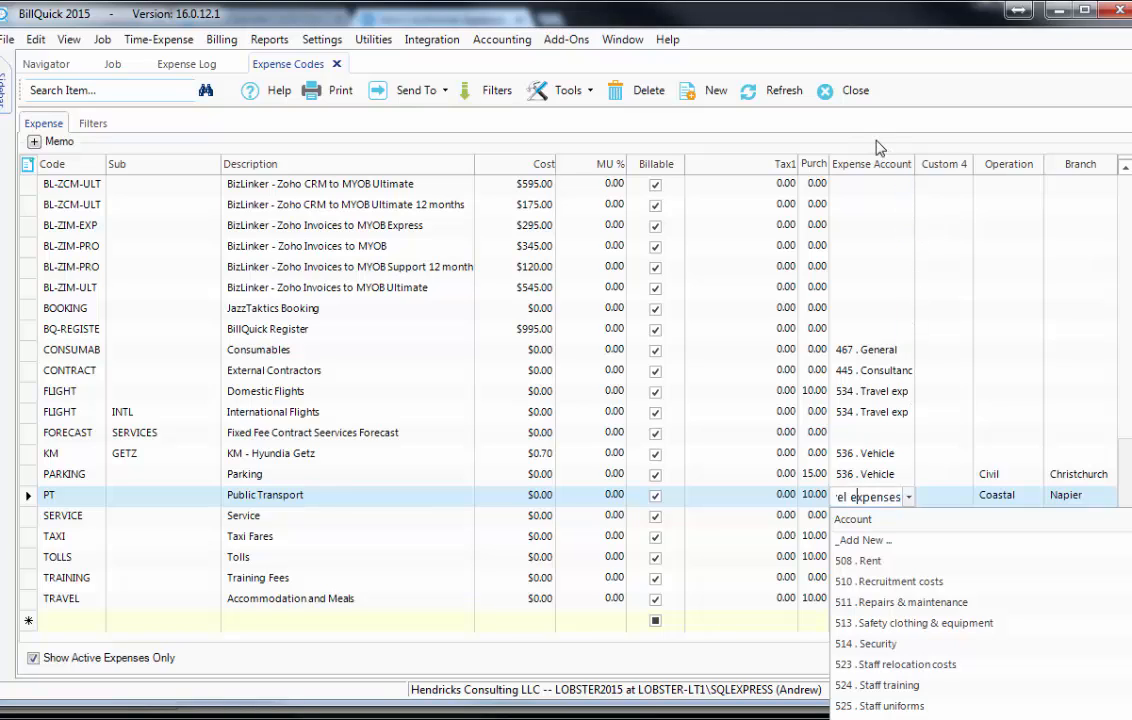
# Check that Expense Account is among the visible columns of the expense code list, and close the column selection.
pyautogui.click(27, 171)
pyautogui.click(27, 167)
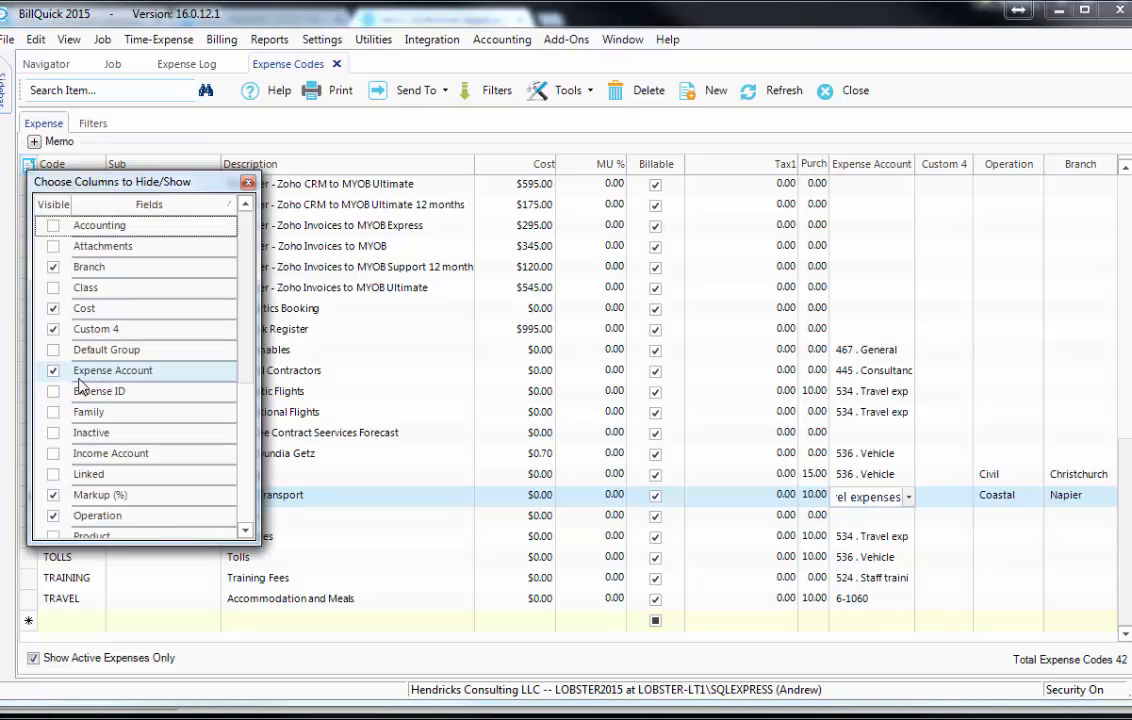
pyautogui.click(247, 182)
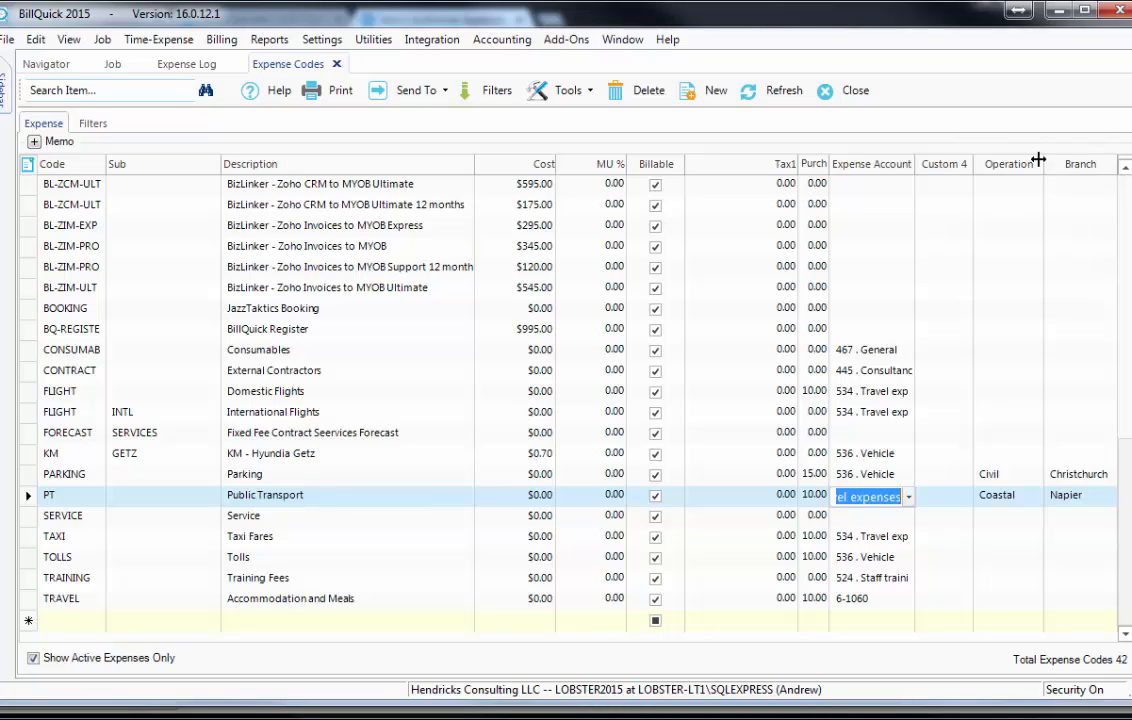
# Check the custom label settings of Custom5 and Custom6 under Expense Code, and save and close the custom labels.
pyautogui.click(316, 42)
pyautogui.click(305, 121)
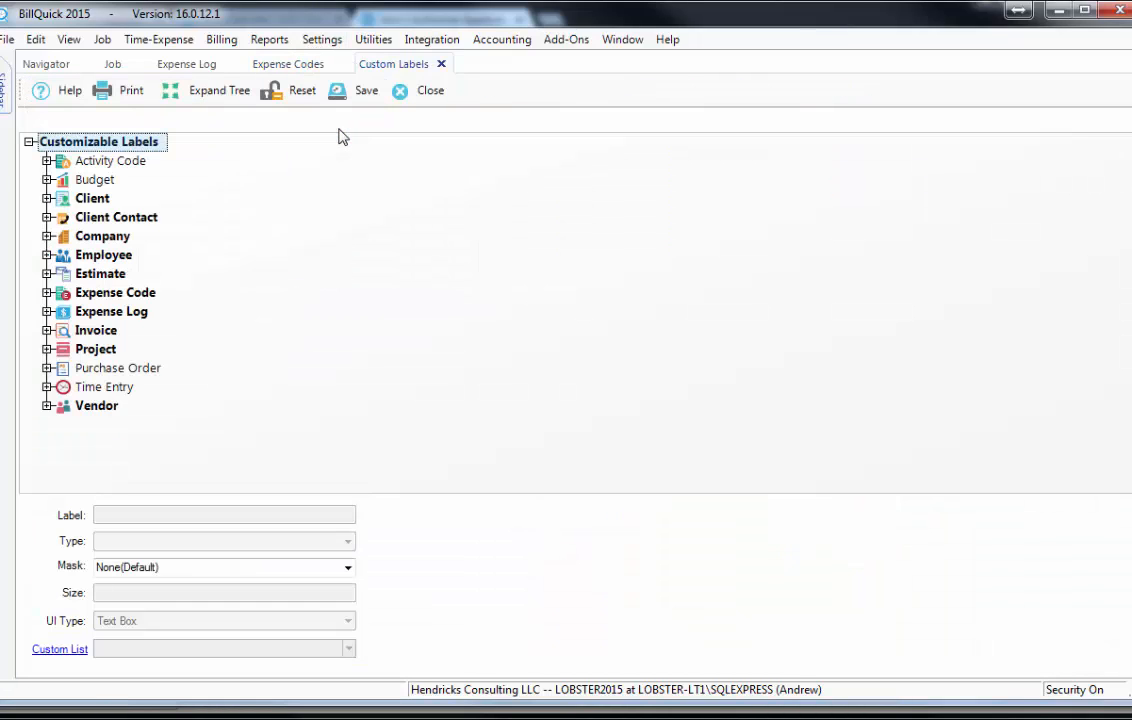
pyautogui.click(100, 292)
pyautogui.click(46, 292)
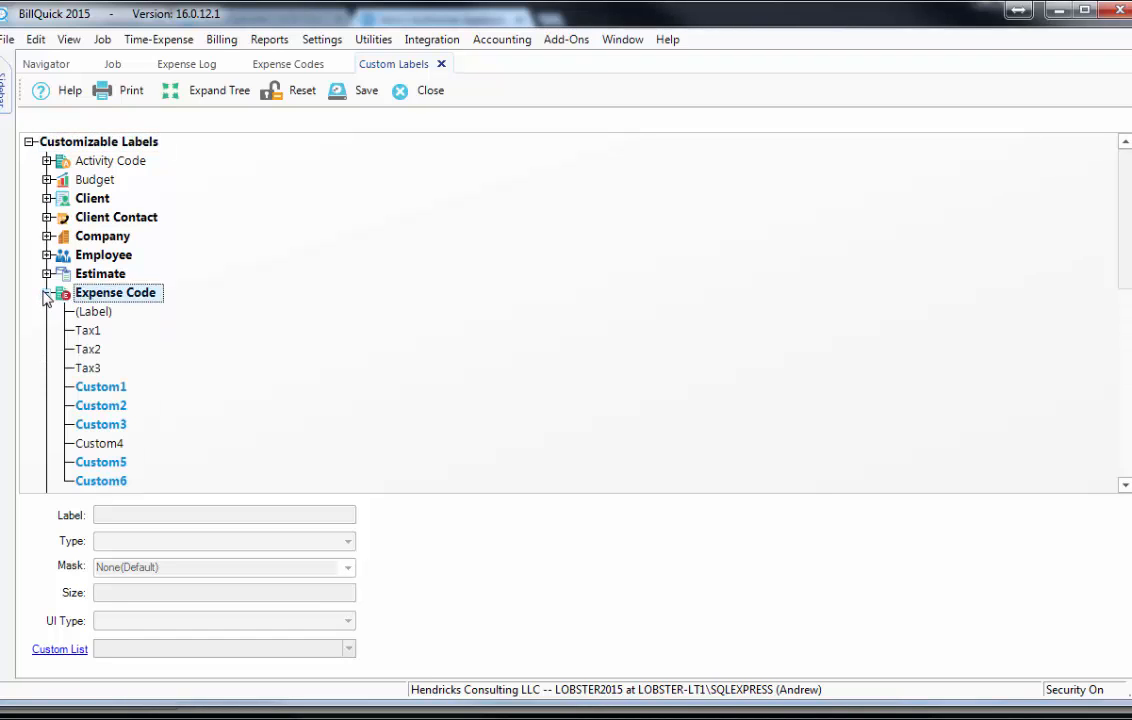
pyautogui.click(101, 464)
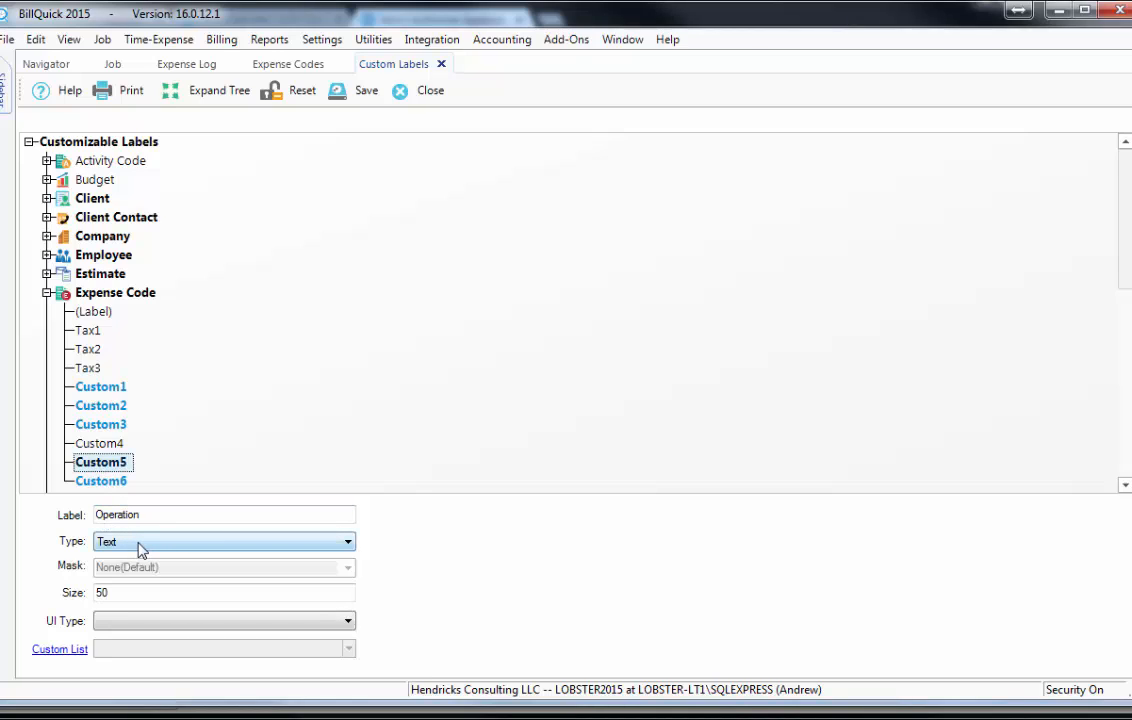
pyautogui.click(97, 483)
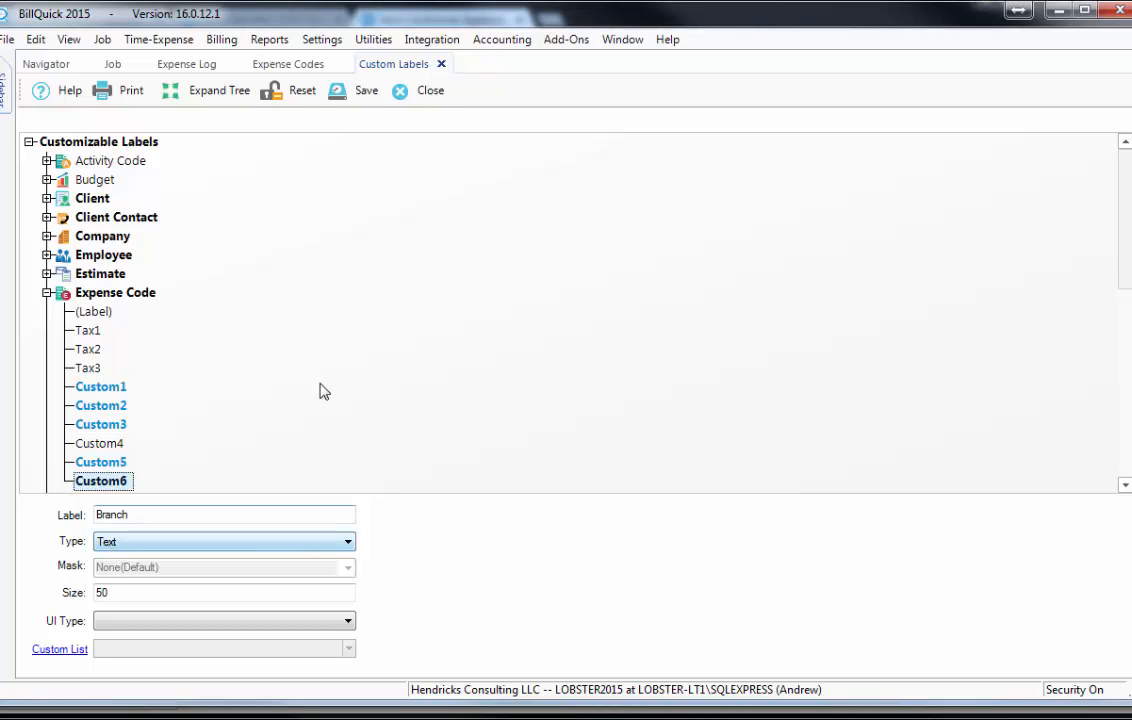
pyautogui.click(364, 92)
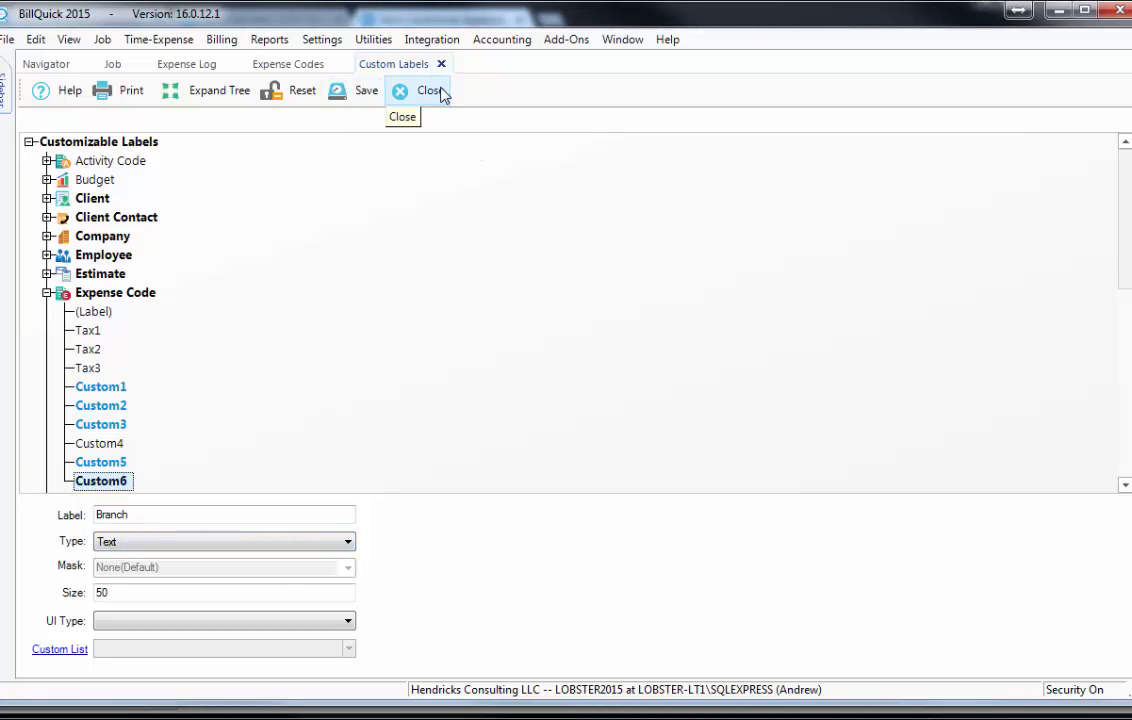
pyautogui.click(432, 91)
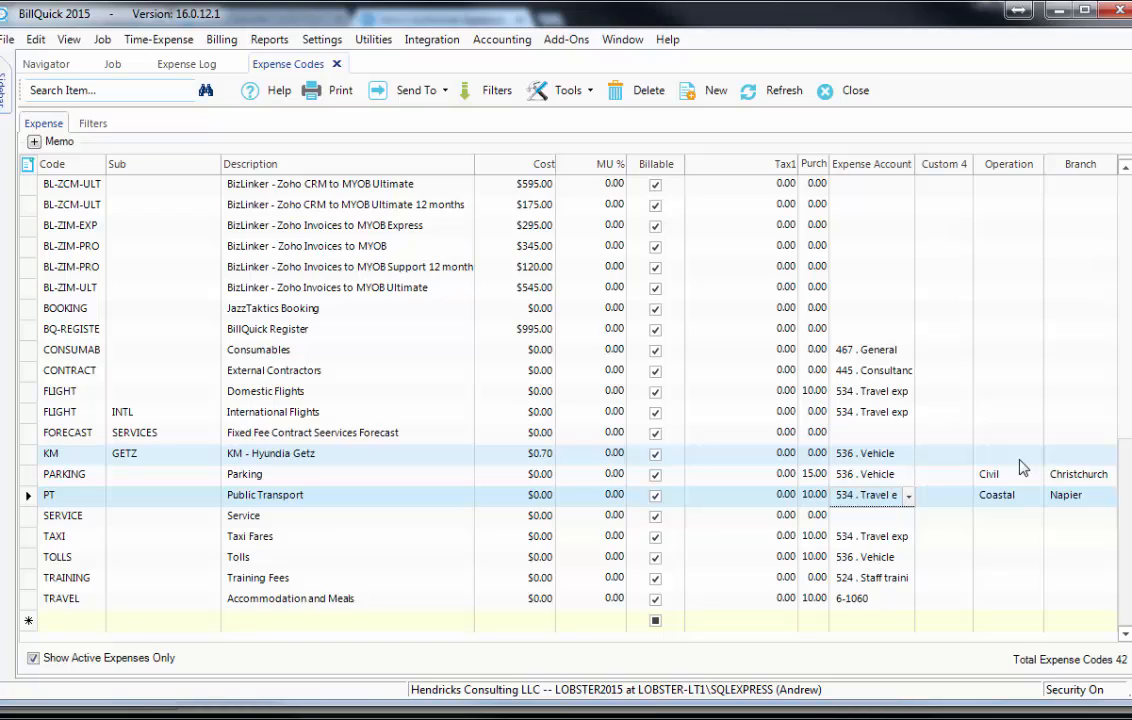
pyautogui.click(893, 499)
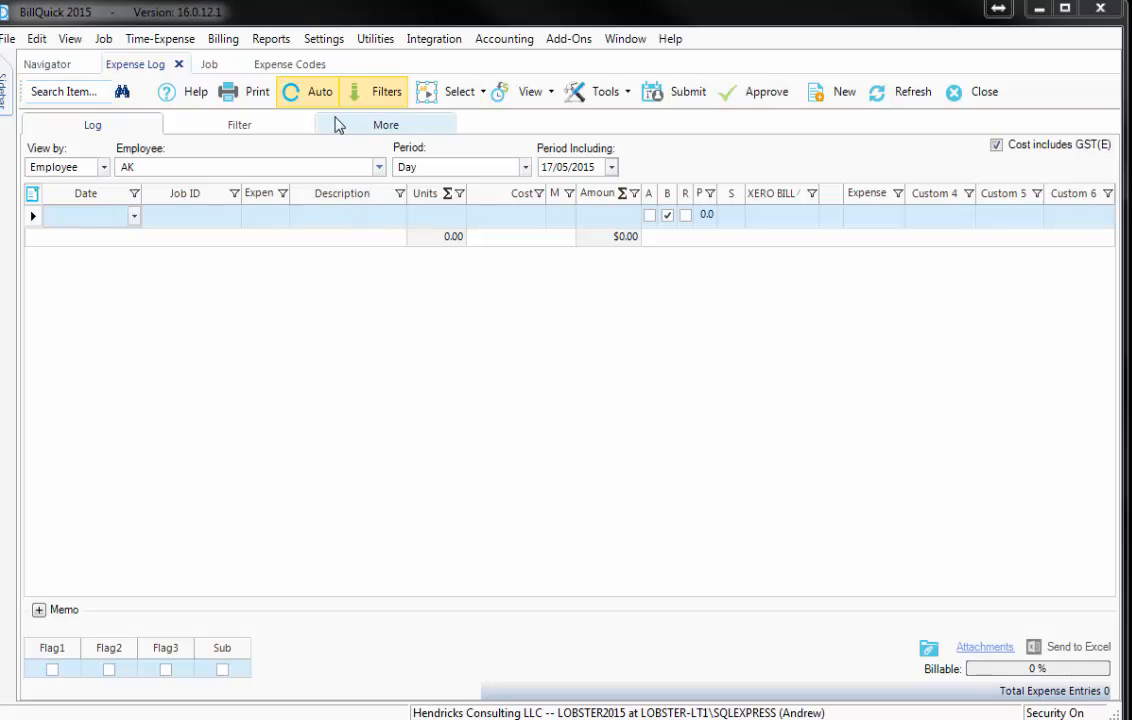
# Reopen the custom labels and check the settings of Custom3 under Expense Log.
pyautogui.click(322, 40)
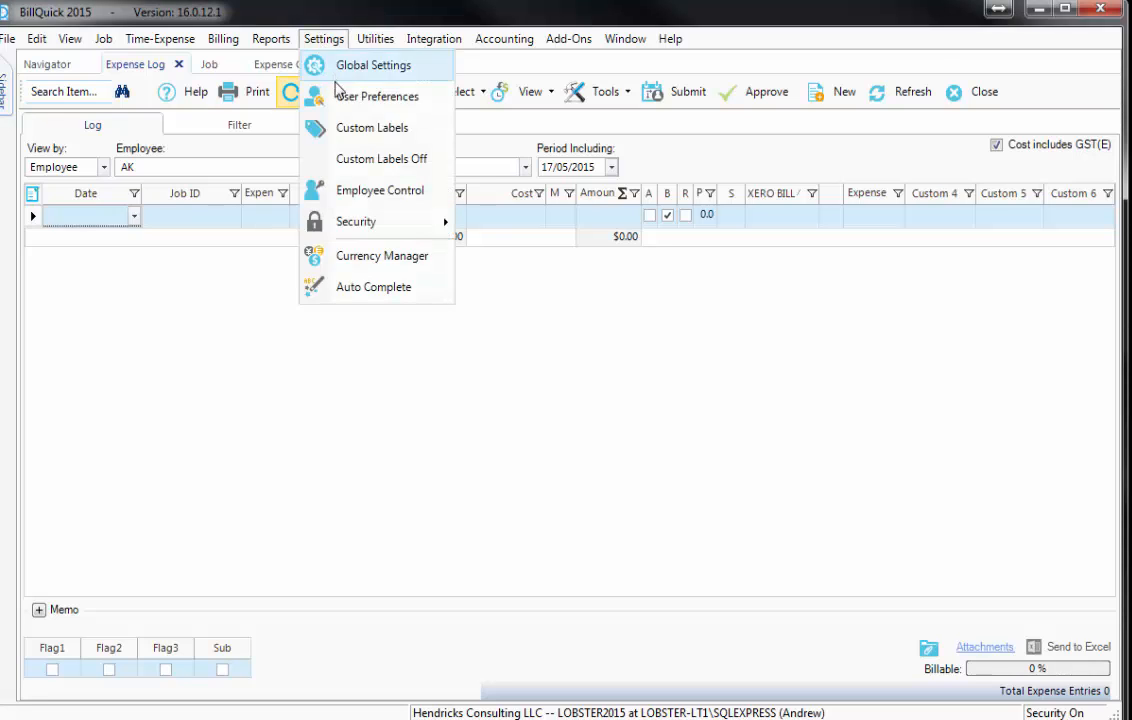
pyautogui.click(360, 130)
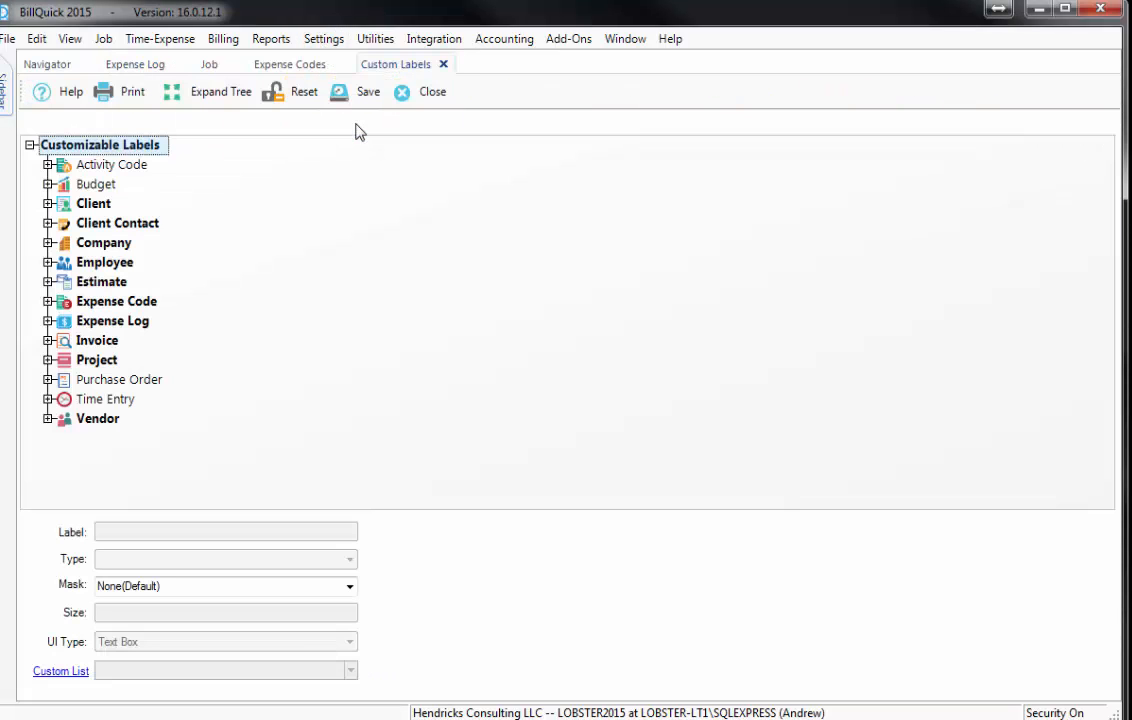
pyautogui.click(47, 321)
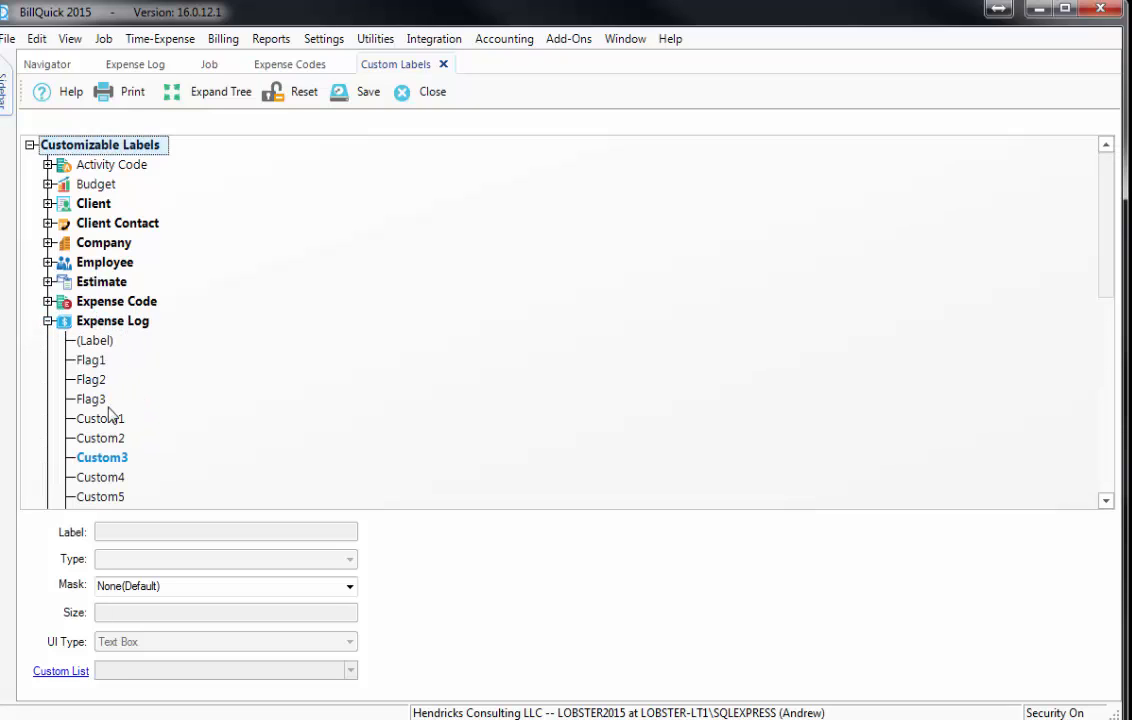
pyautogui.click(105, 460)
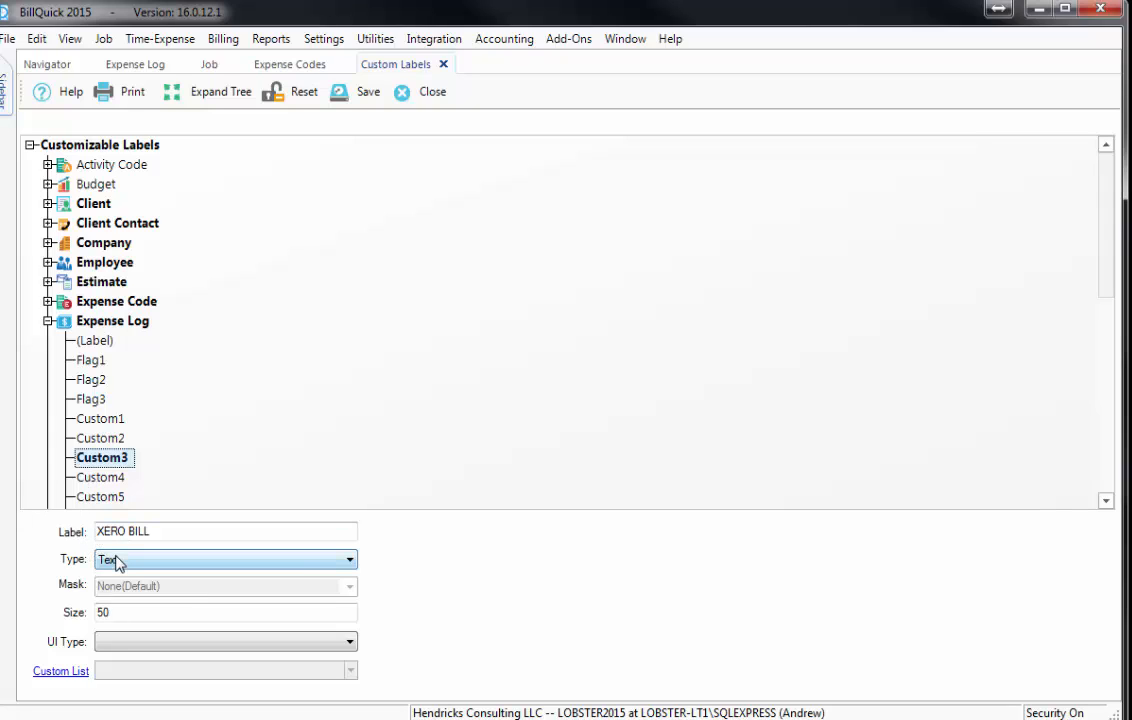
# Label the expense log's Custom4 field SYNC TIME.
pyautogui.click(97, 477)
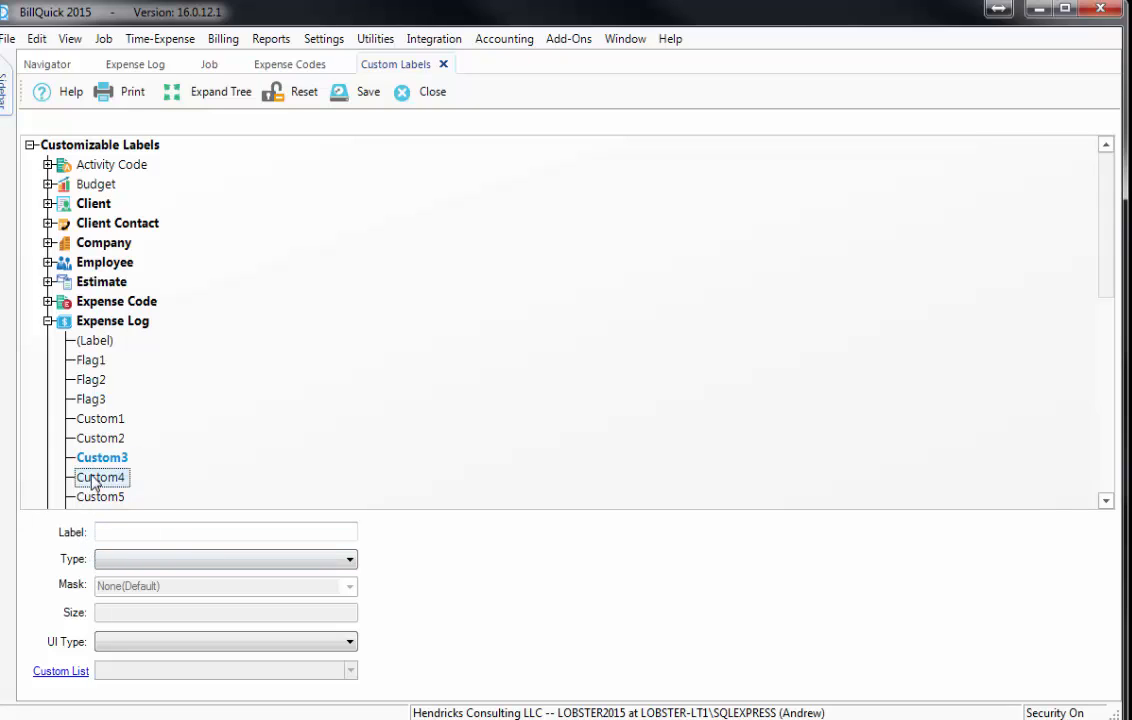
pyautogui.click(118, 531)
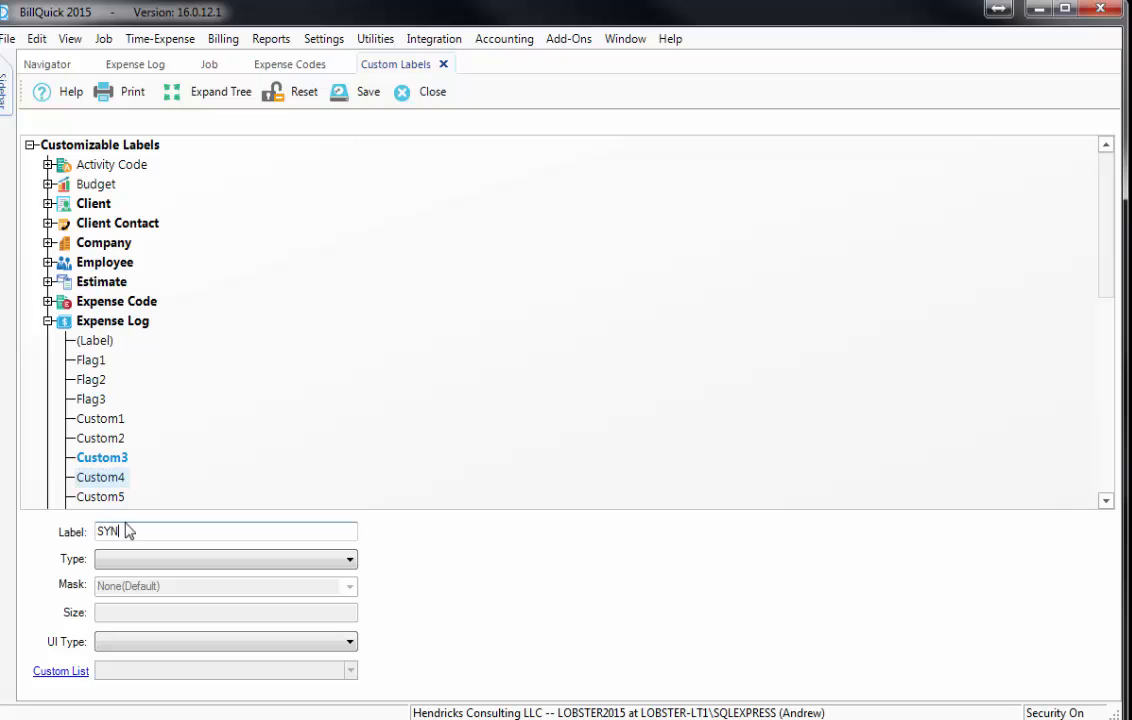
pyautogui.write('SYNC TIME')
pyautogui.click(104, 481)
# Label the expense log's Custom5 field Operation and set its type to Text.
pyautogui.click(101, 497)
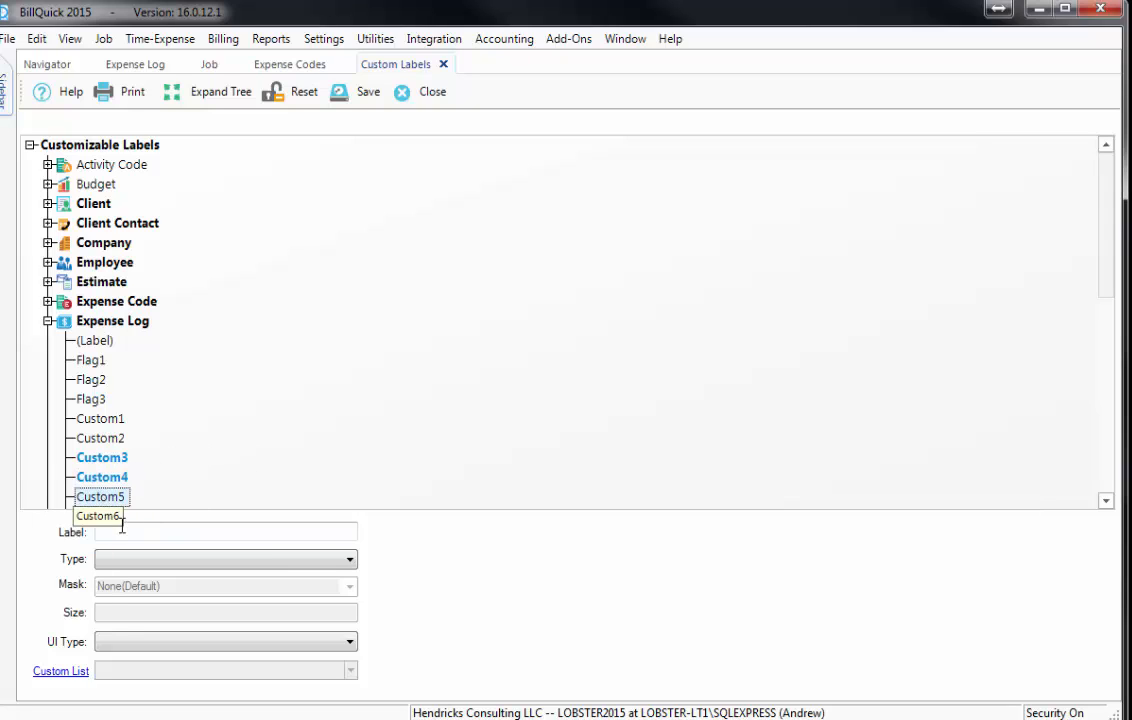
pyautogui.click(126, 538)
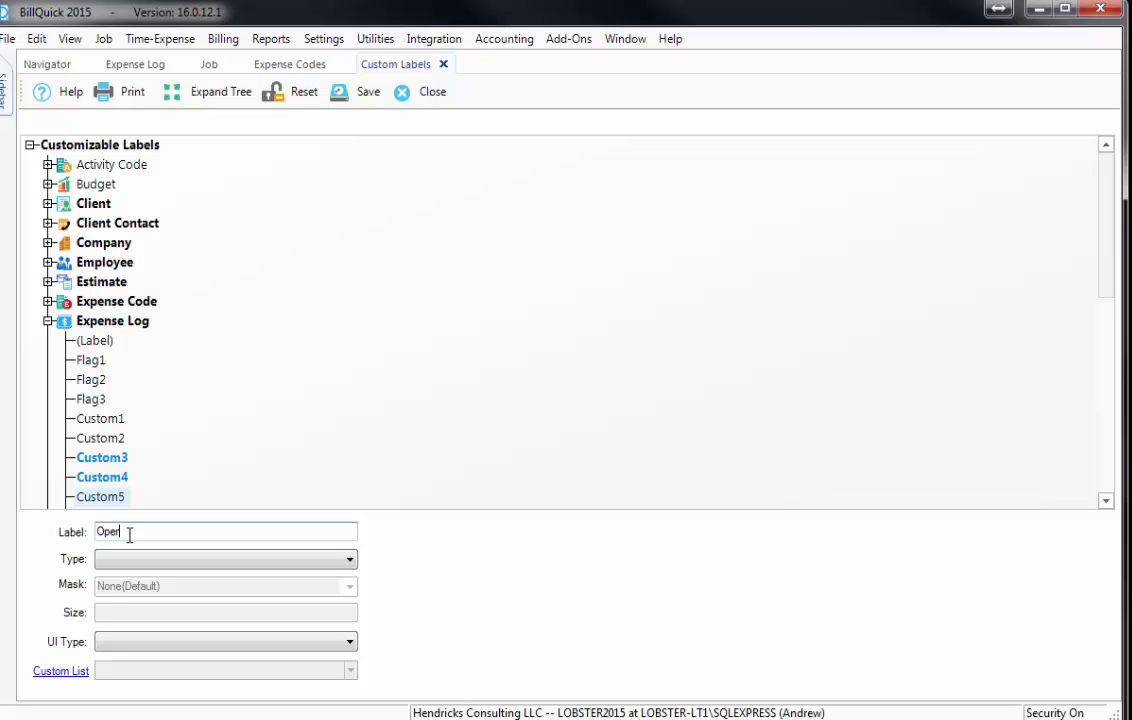
pyautogui.write('ation')
pyautogui.click(190, 561)
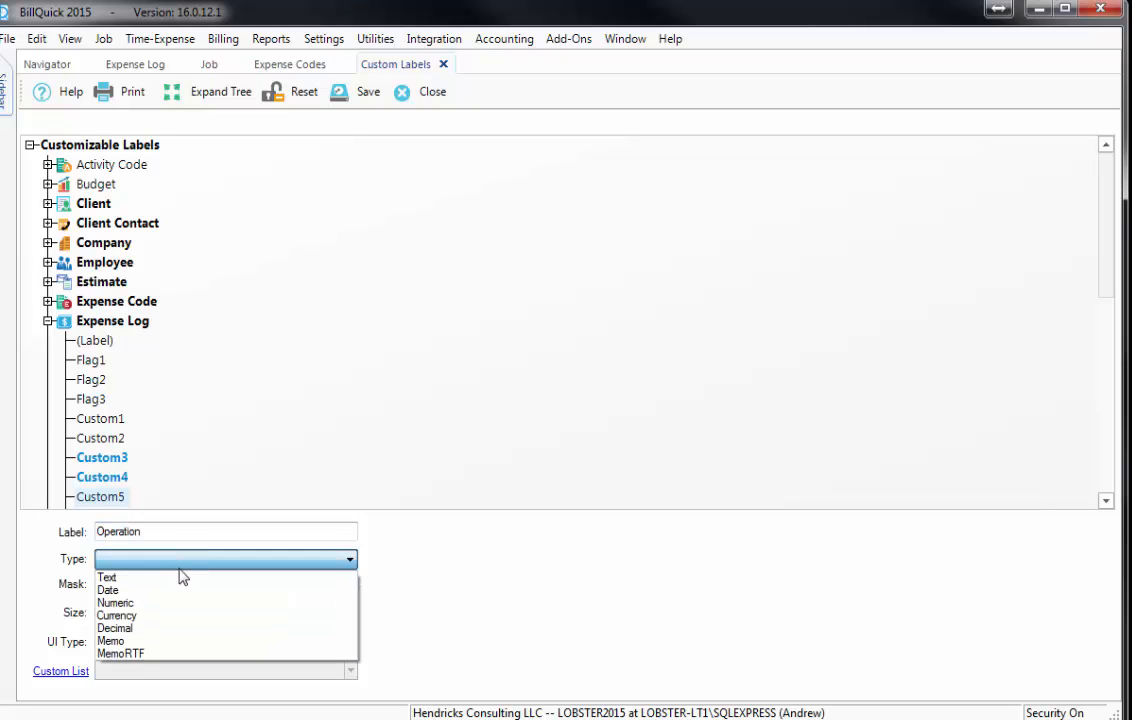
pyautogui.click(183, 580)
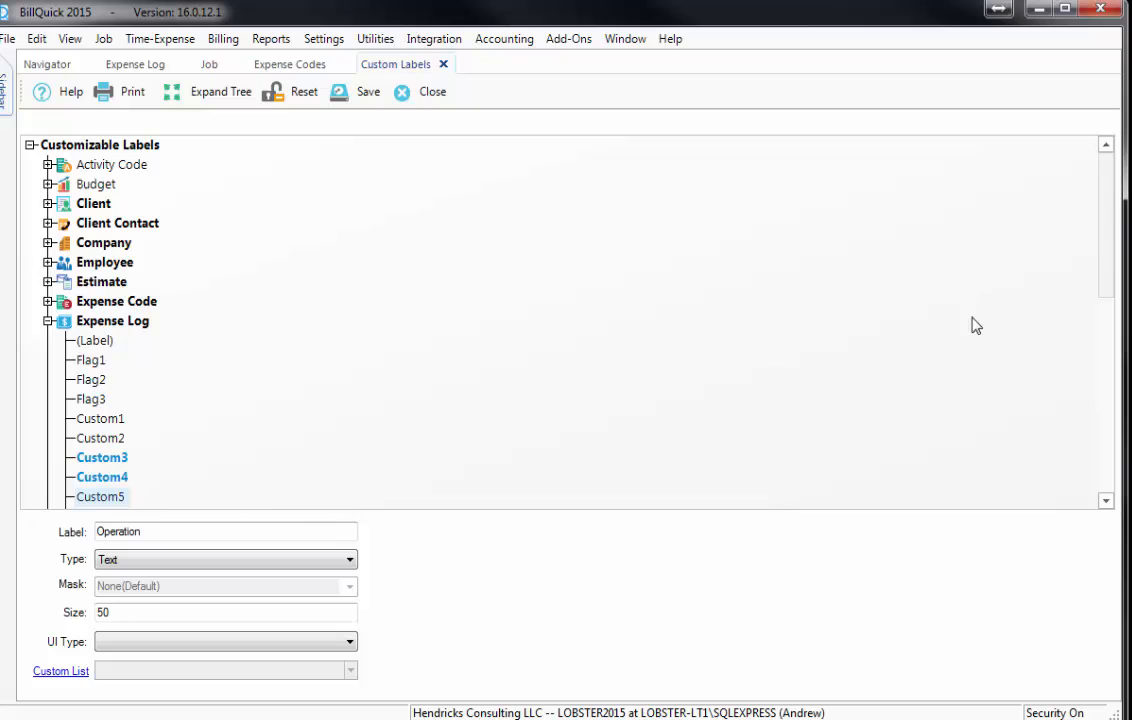
# Label the expense log's Custom6 field Branch with type Text, and save and close the custom labels.
pyautogui.click(1107, 503)
pyautogui.click(1107, 503)
pyautogui.click(110, 478)
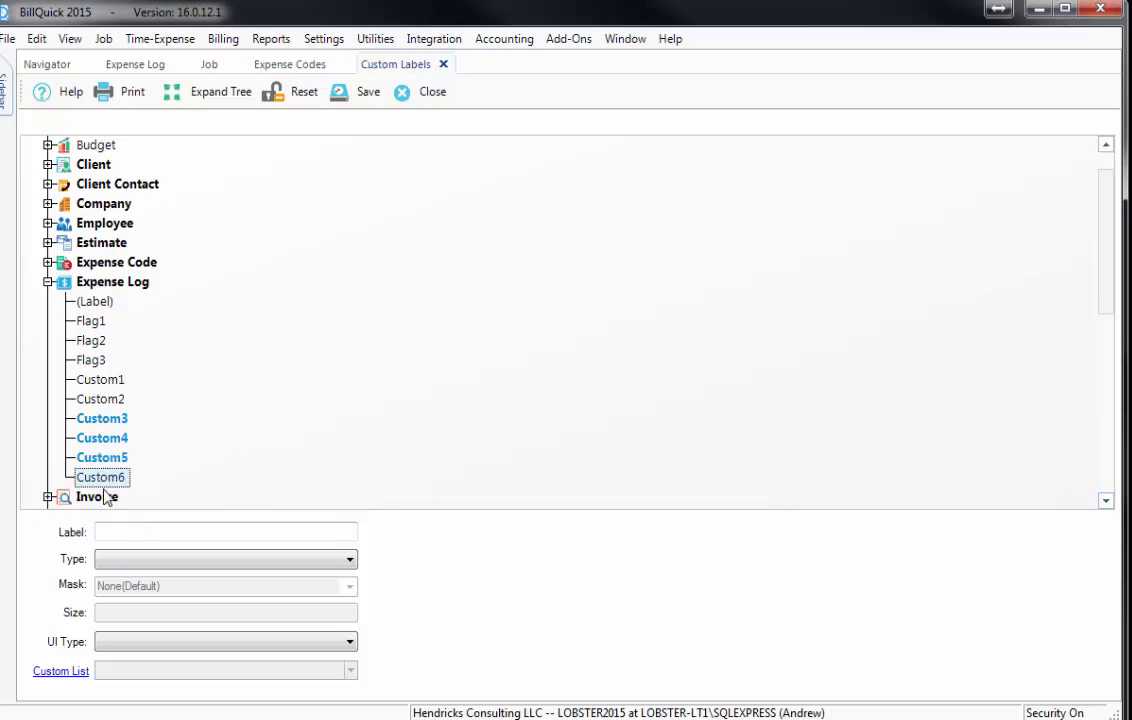
pyautogui.click(116, 532)
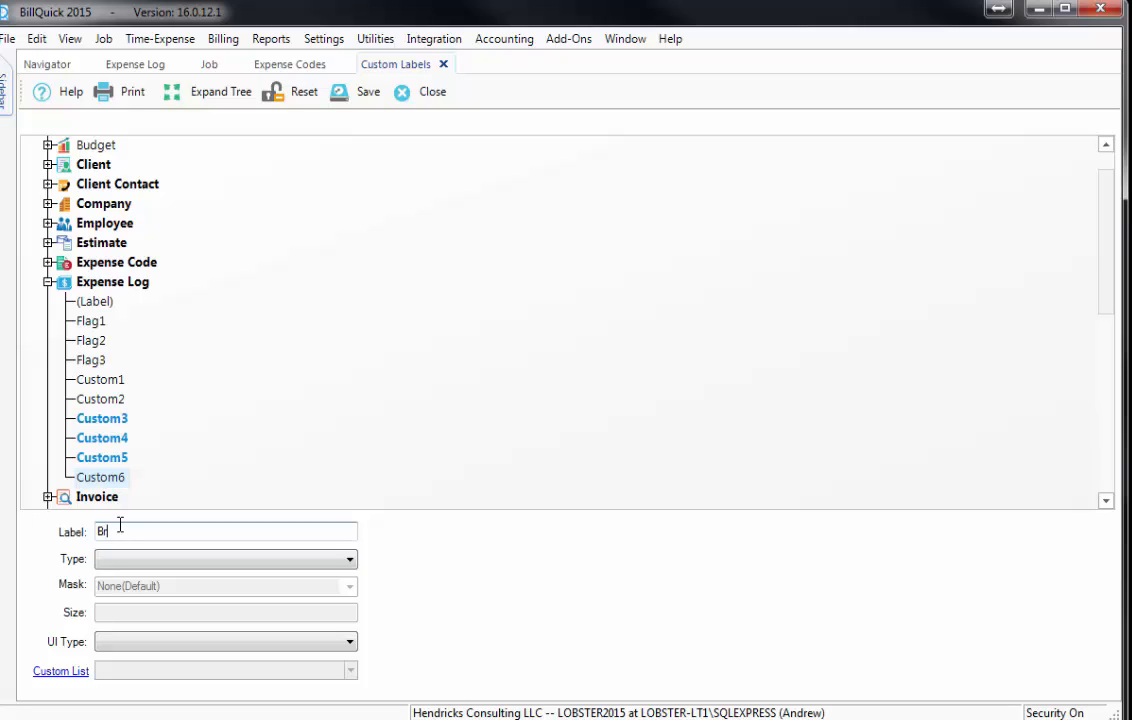
pyautogui.write('Branch')
pyautogui.click(207, 562)
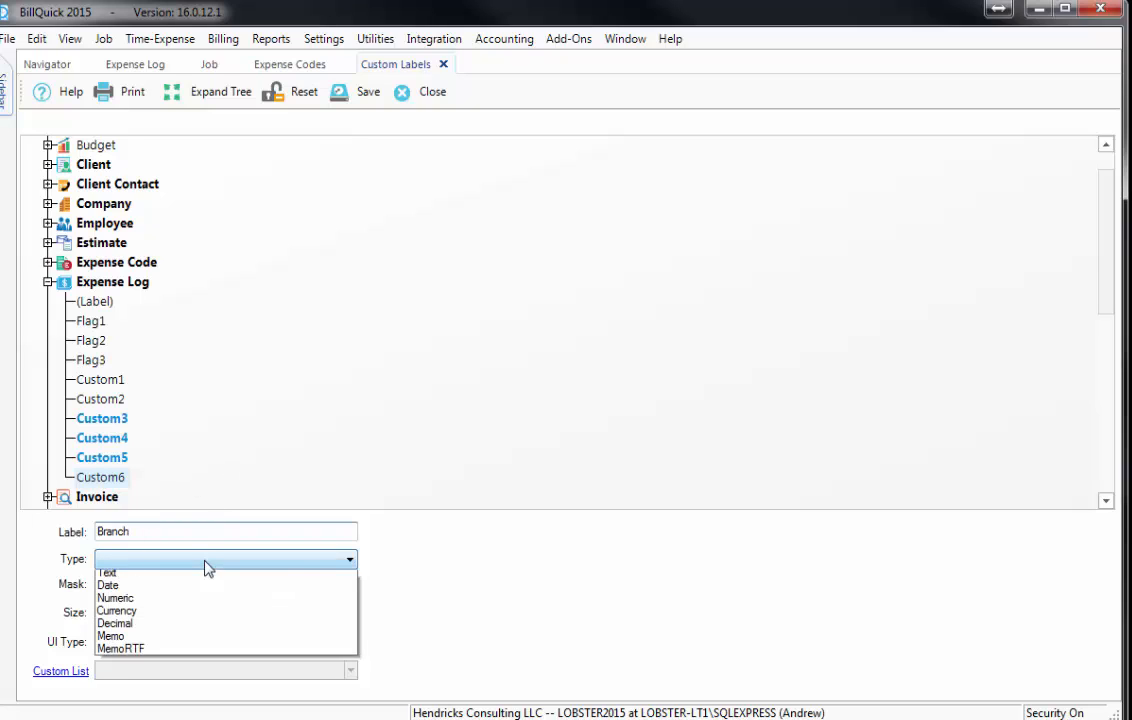
pyautogui.click(152, 575)
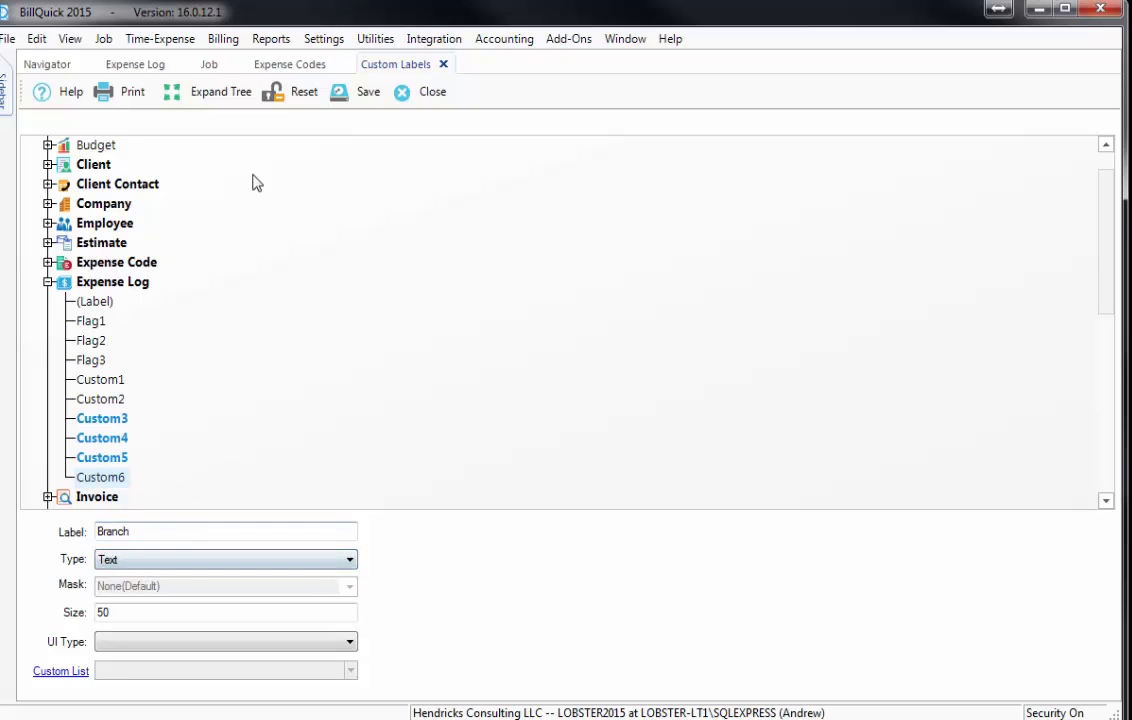
pyautogui.click(362, 97)
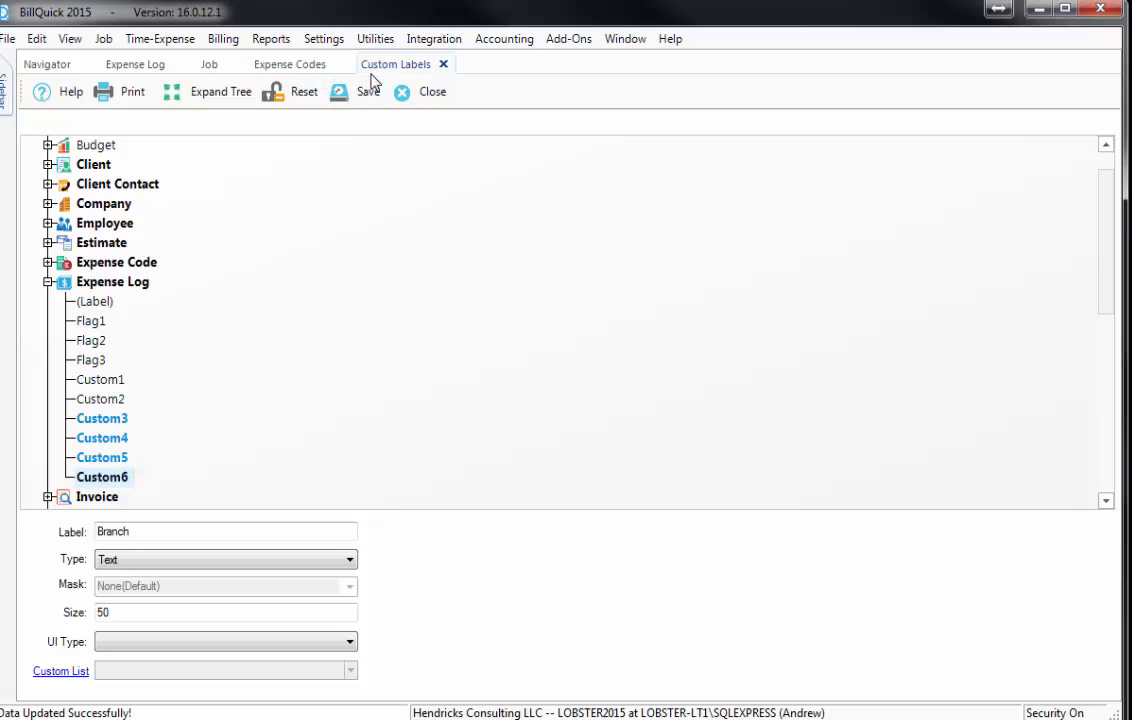
pyautogui.click(405, 92)
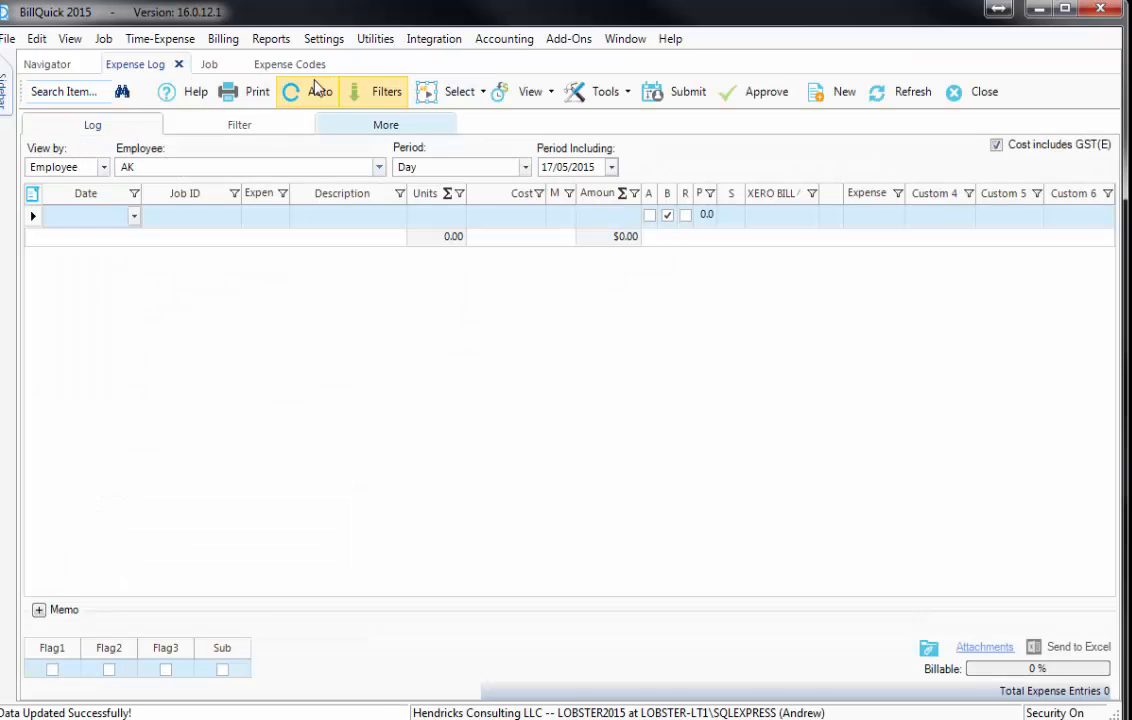
# Close and reopen the full expense log to load the new custom labels, and widen the window slightly.
pyautogui.click(179, 66)
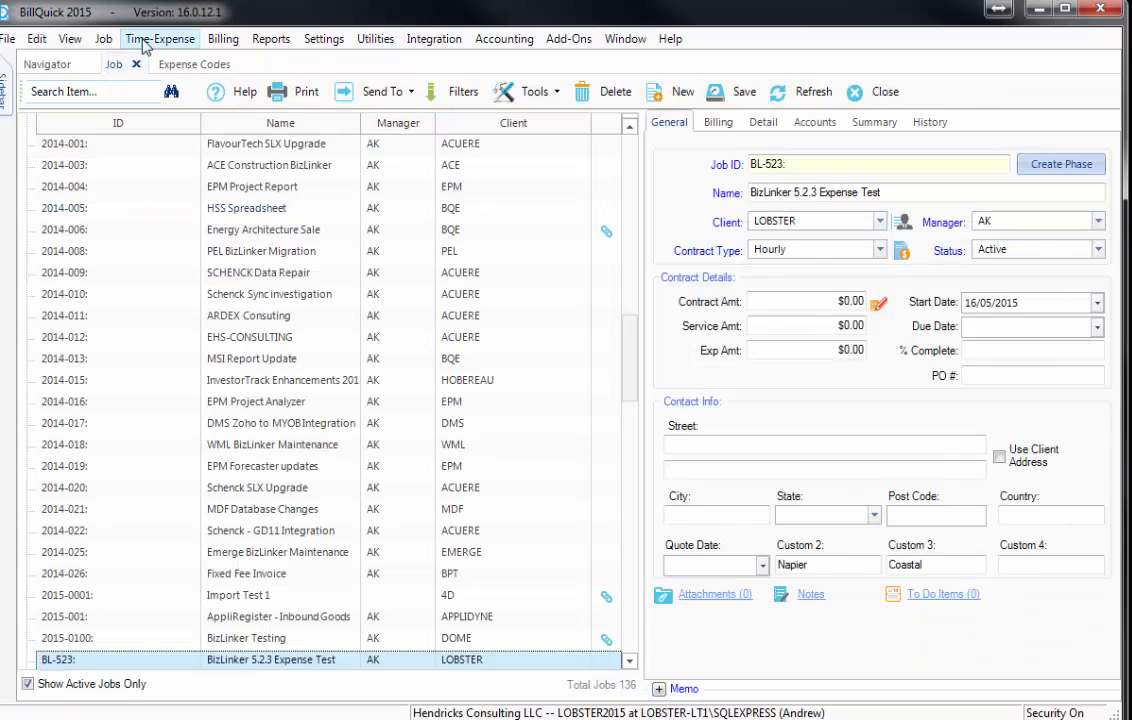
pyautogui.click(145, 40)
pyautogui.moveTo(170, 130)
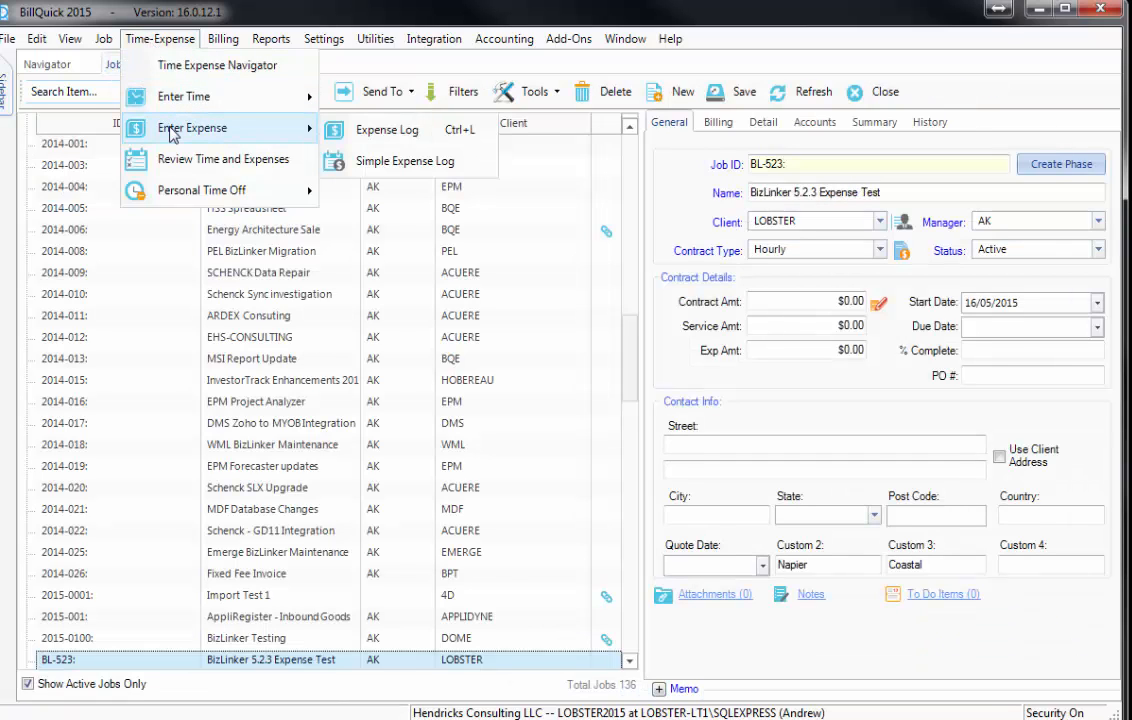
pyautogui.click(355, 125)
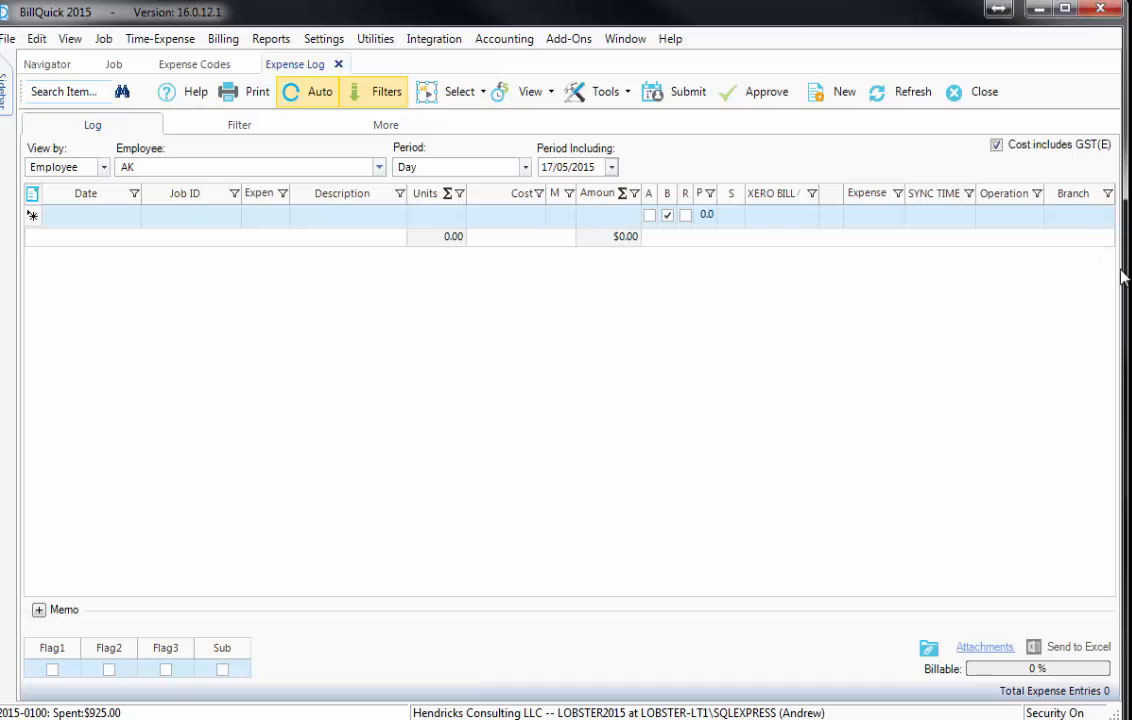
pyautogui.moveTo(1120, 269); pyautogui.dragTo(1131, 269)
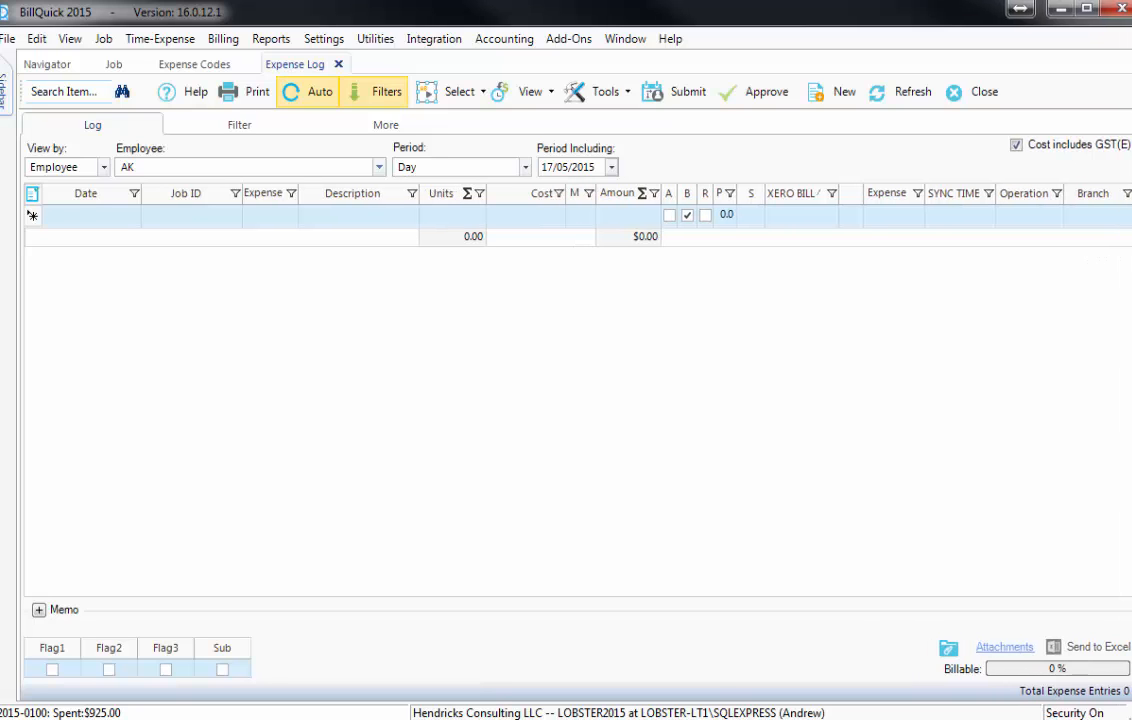
# Check which expense log columns are set as visible, including Operation, SYNC TIME, XERO BILL and Branch, and close the column selection.
pyautogui.click(31, 194)
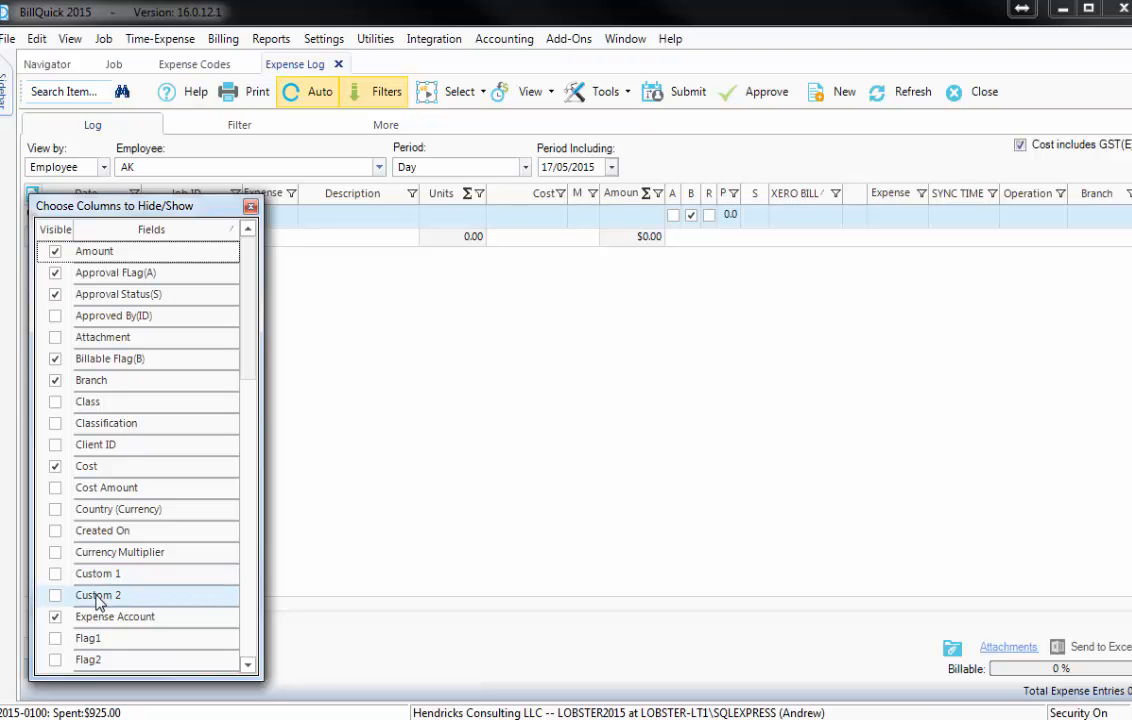
pyautogui.click(248, 664)
pyautogui.scroll(-7, 253, 673)
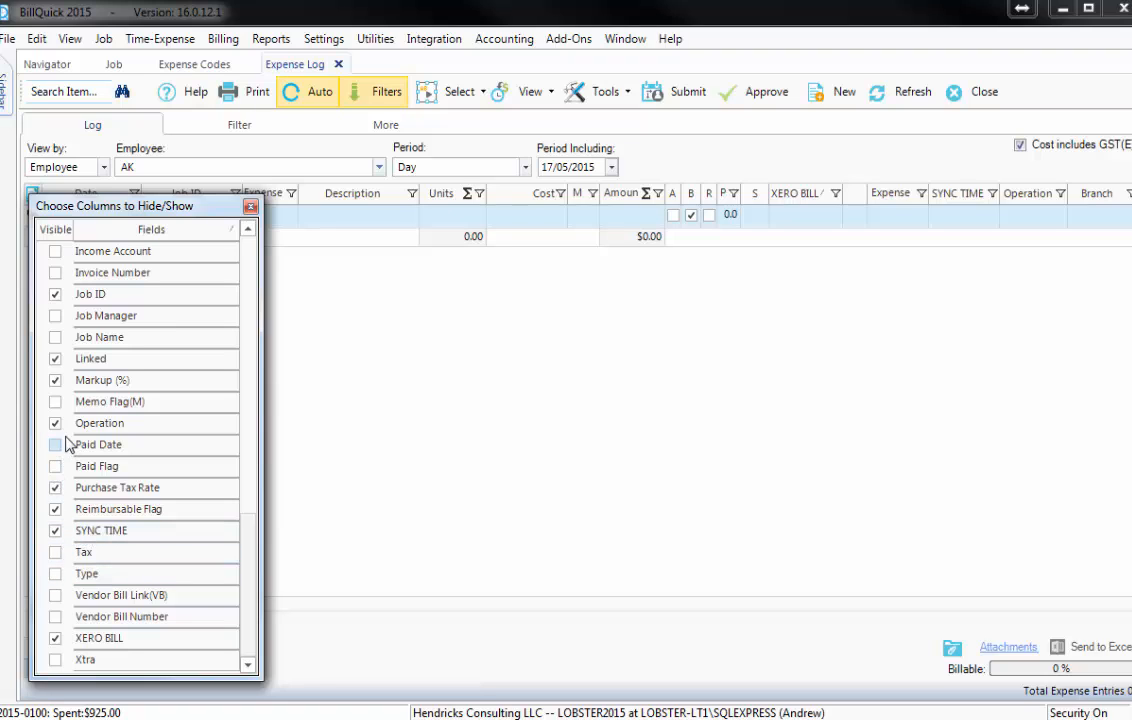
pyautogui.scroll(10, 140, 400)
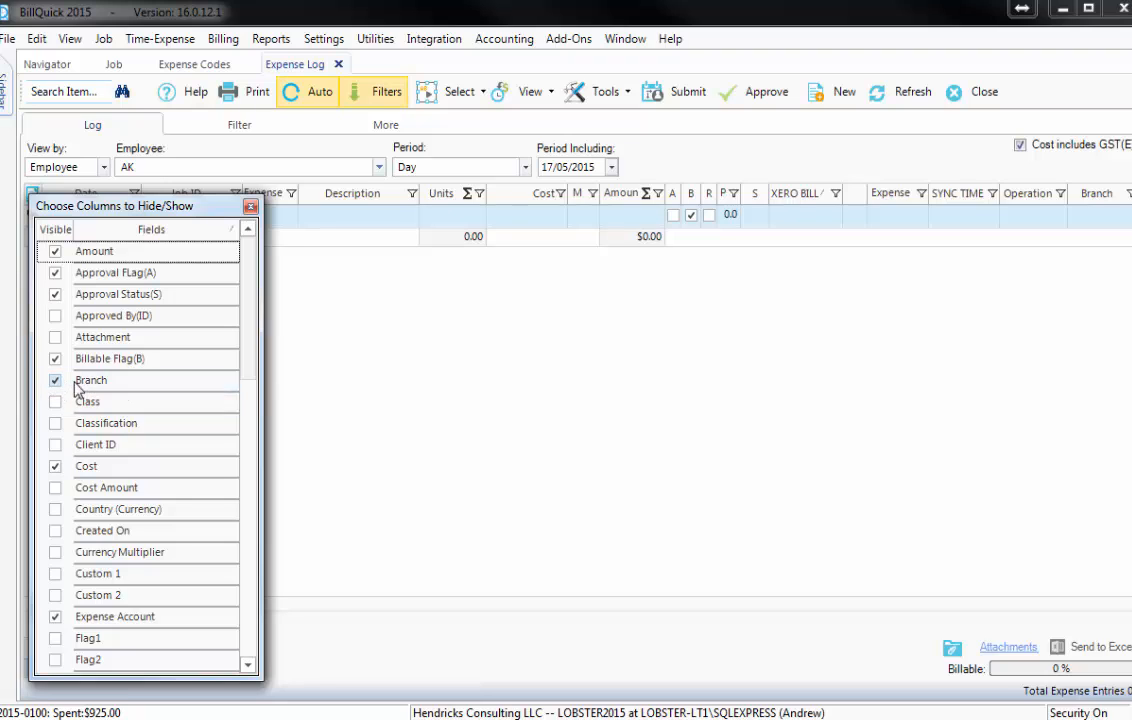
pyautogui.click(250, 208)
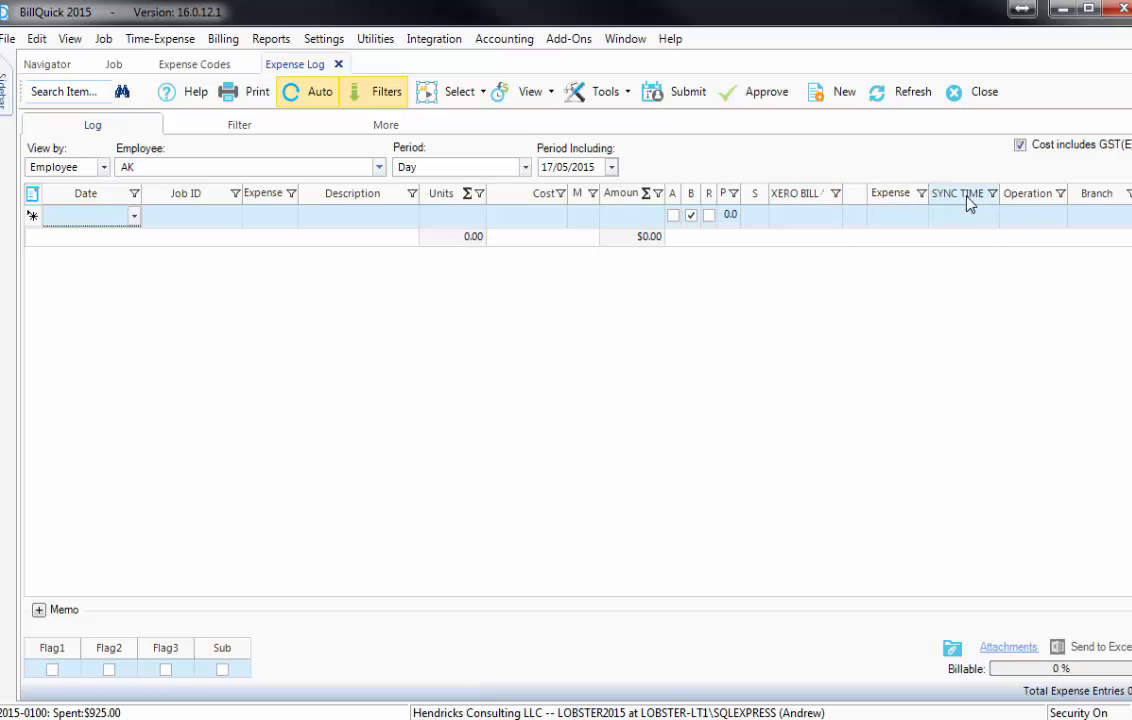
# Move the expense account column ahead of XERO BILL and sort the expense log by SYNC TIME.
pyautogui.moveTo(837, 203); pyautogui.dragTo(776, 207)
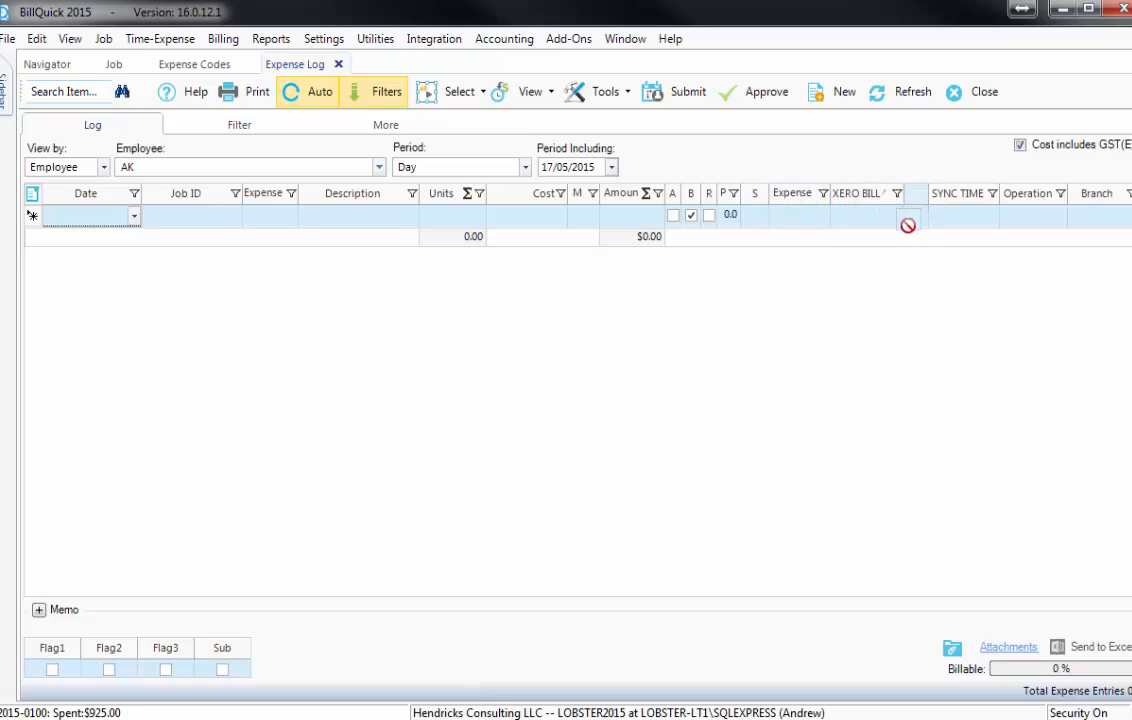
pyautogui.click(952, 203)
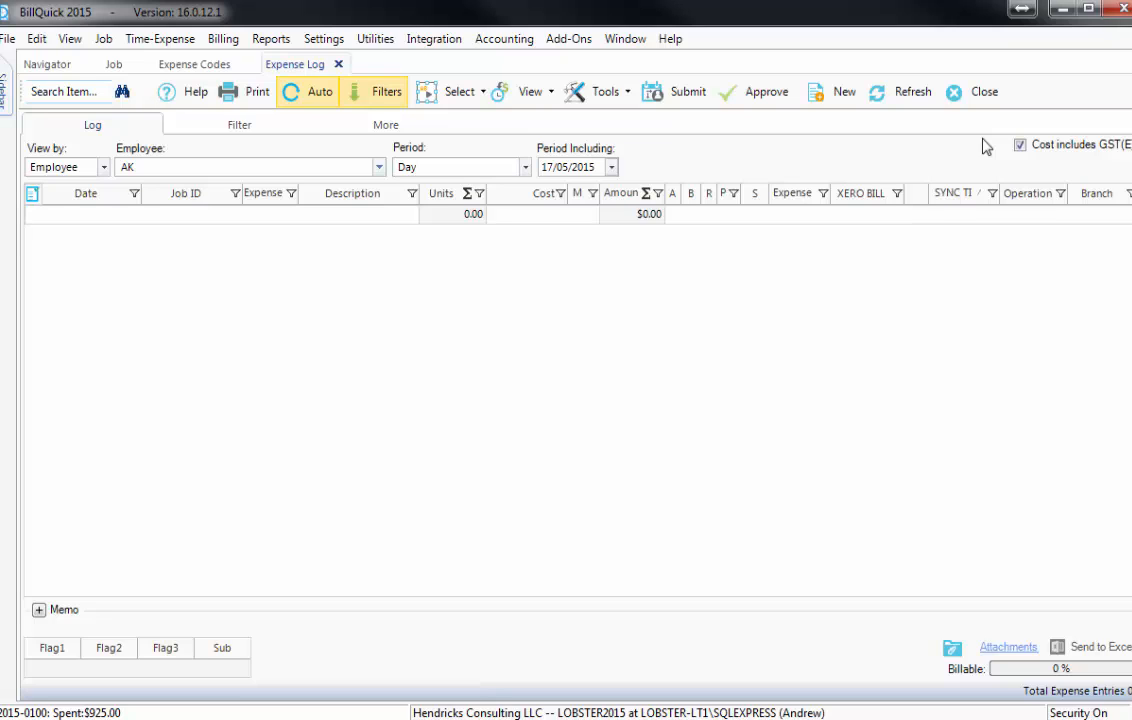
# Add a new expense log entry dated 17/05/2015 for job BL-523: (BizLinker 5.2.3 Expense Test).
pyautogui.click(843, 91)
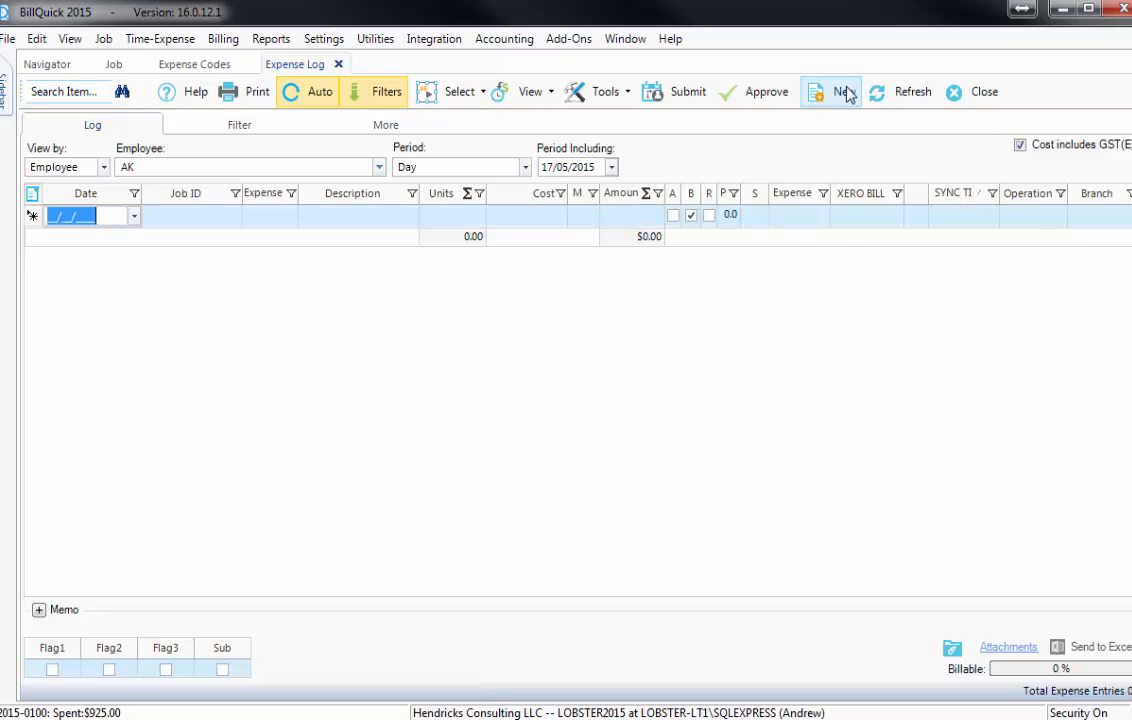
pyautogui.click(133, 216)
pyautogui.click(136, 312)
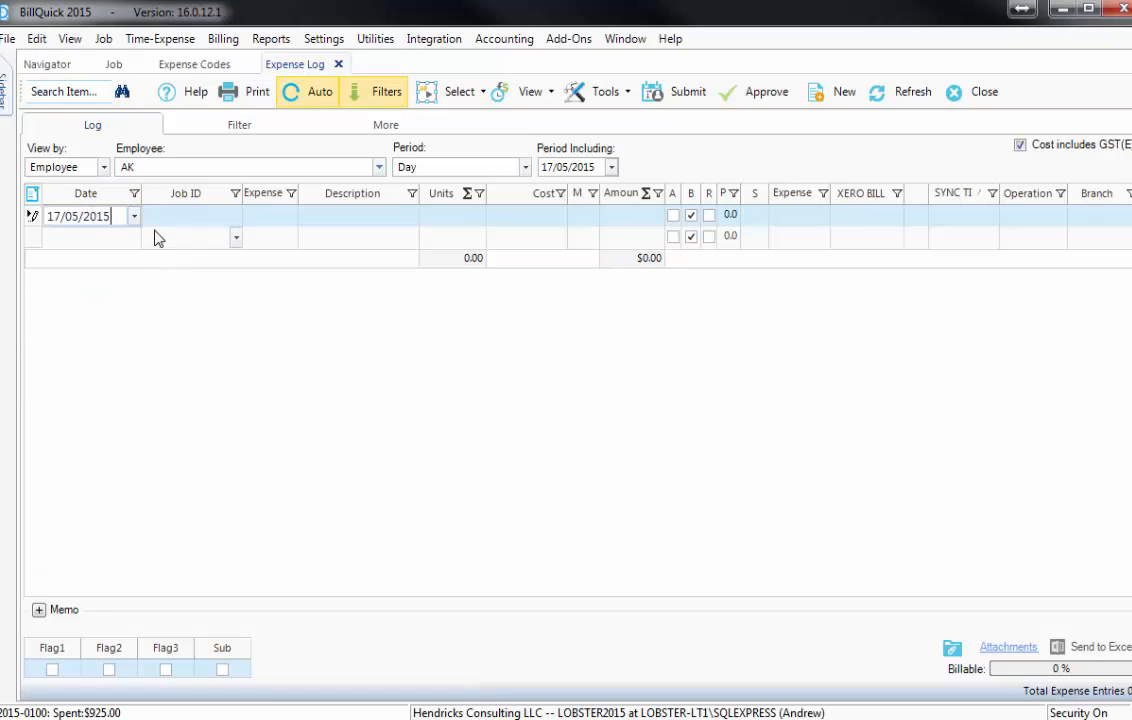
pyautogui.click(234, 219)
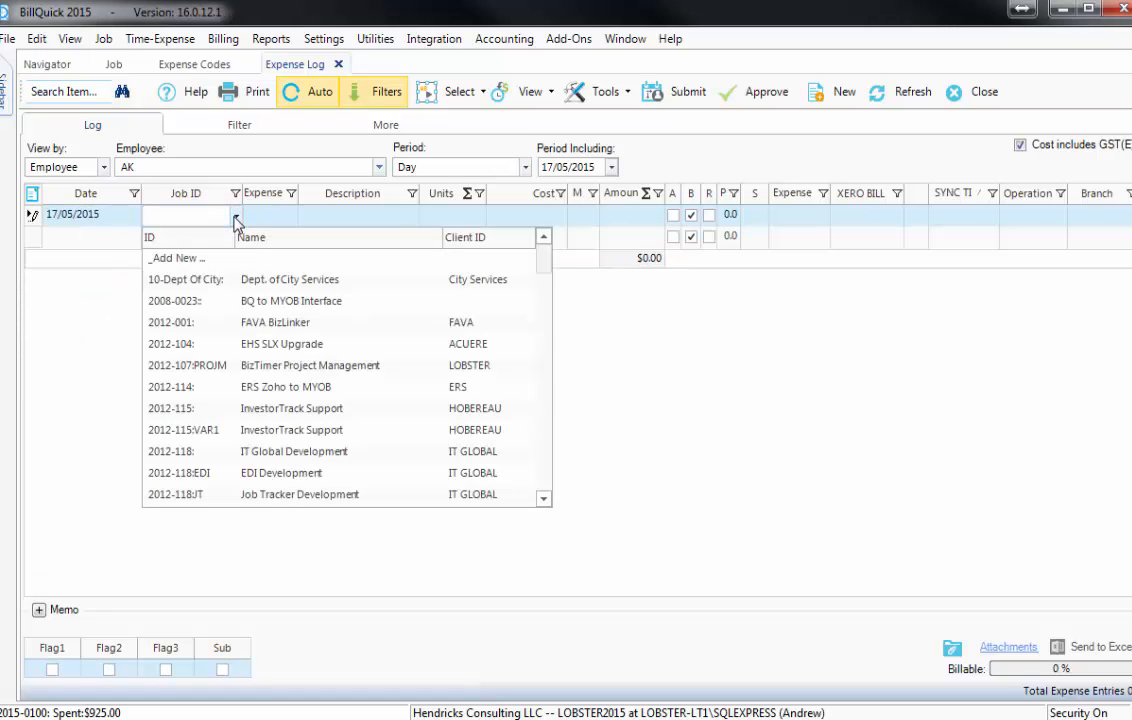
pyautogui.write('BL-523:')
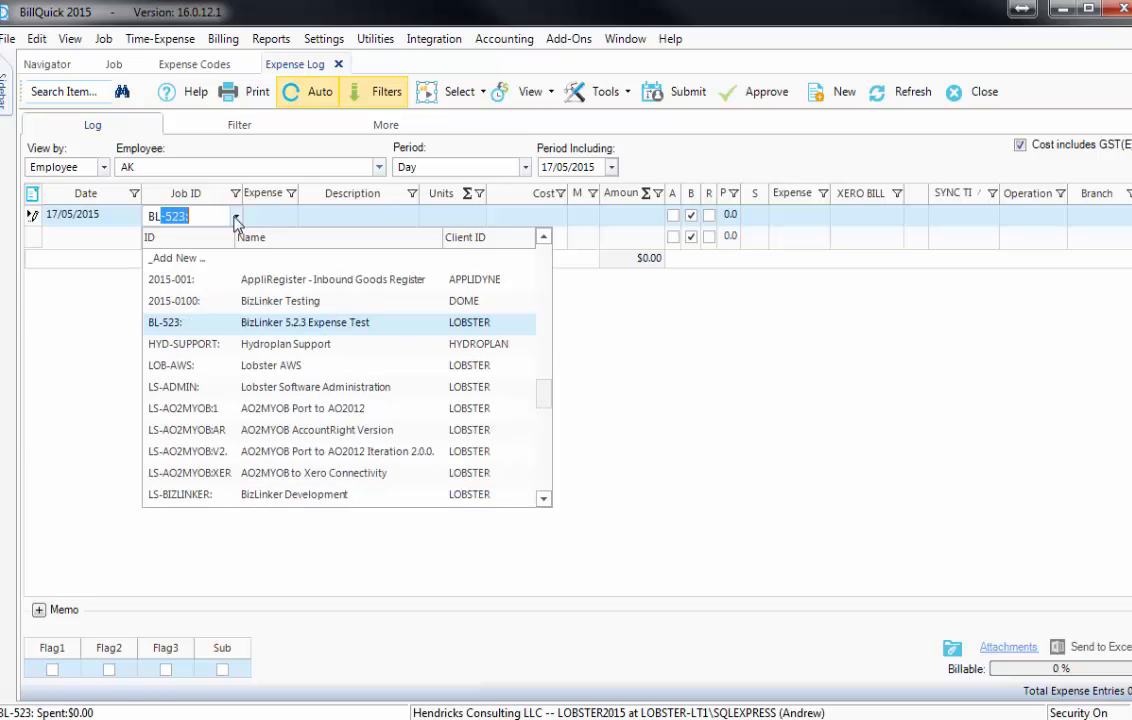
pyautogui.click(262, 322)
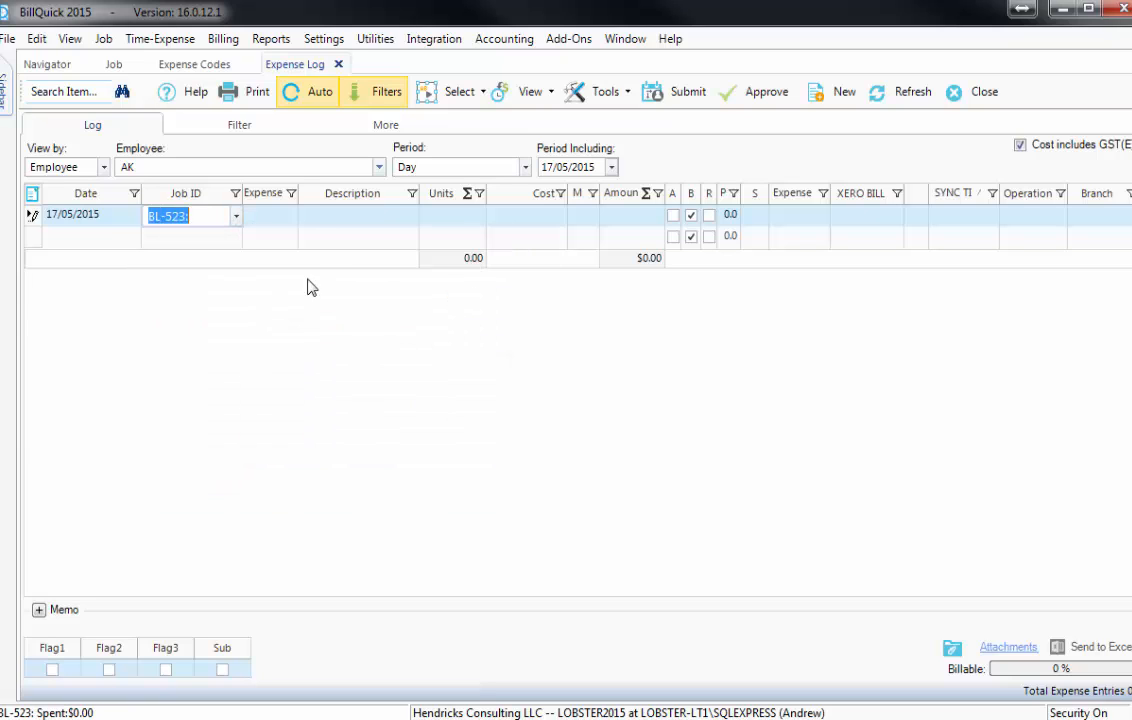
# Assign the expense code PT: (Public Transport) to the new entry.
pyautogui.click(293, 221)
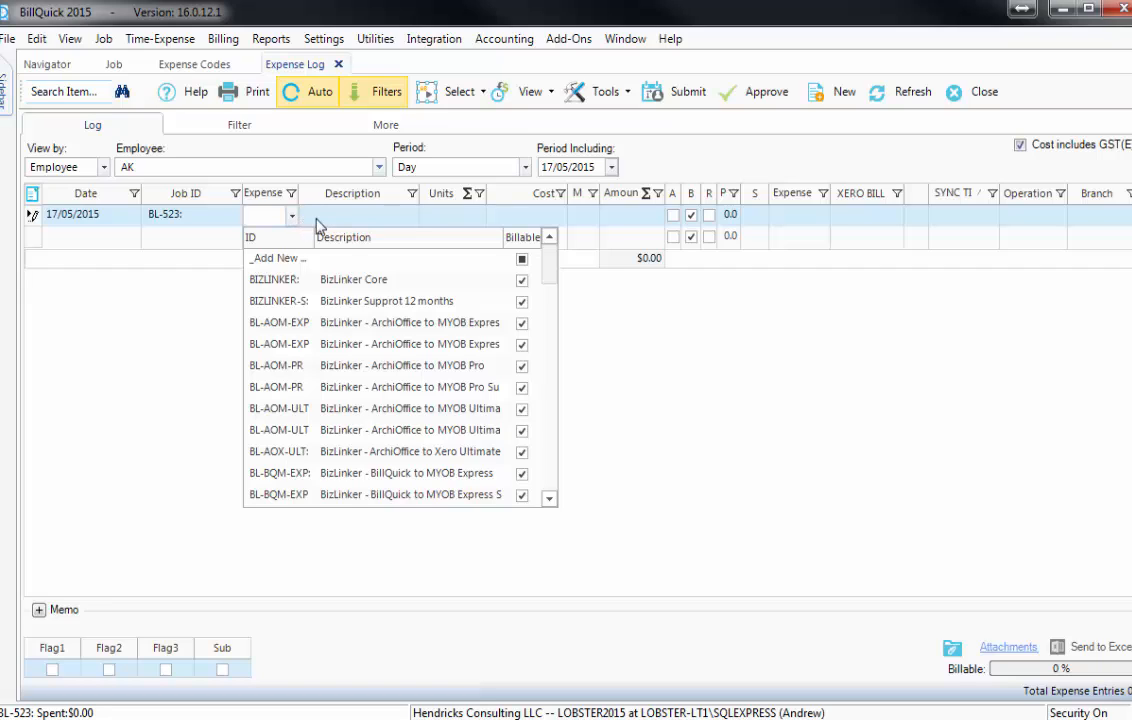
pyautogui.click(550, 480)
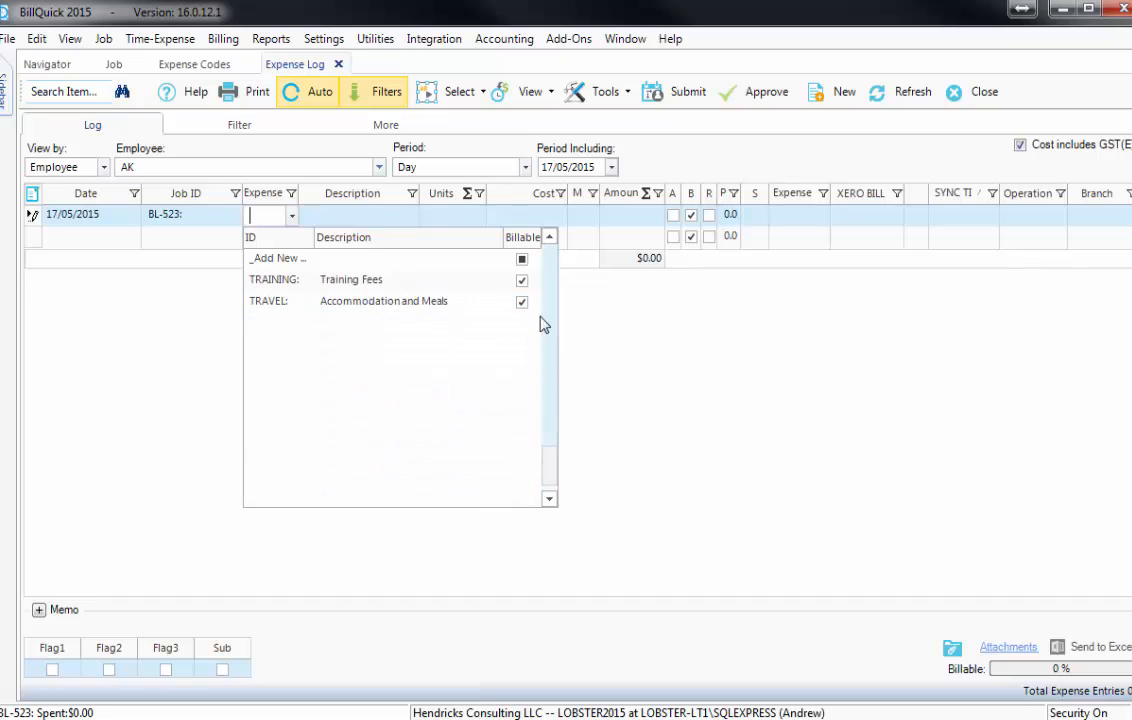
pyautogui.click(549, 238)
pyautogui.click(549, 238)
pyautogui.click(549, 238)
pyautogui.click(549, 238)
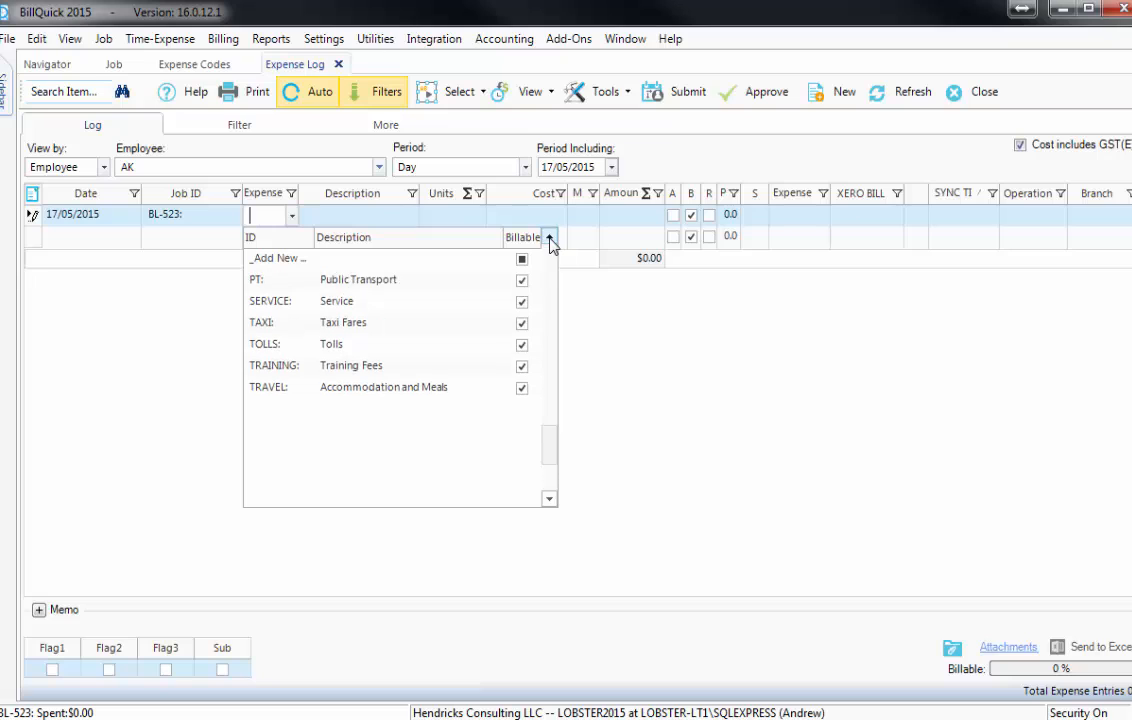
pyautogui.click(368, 280)
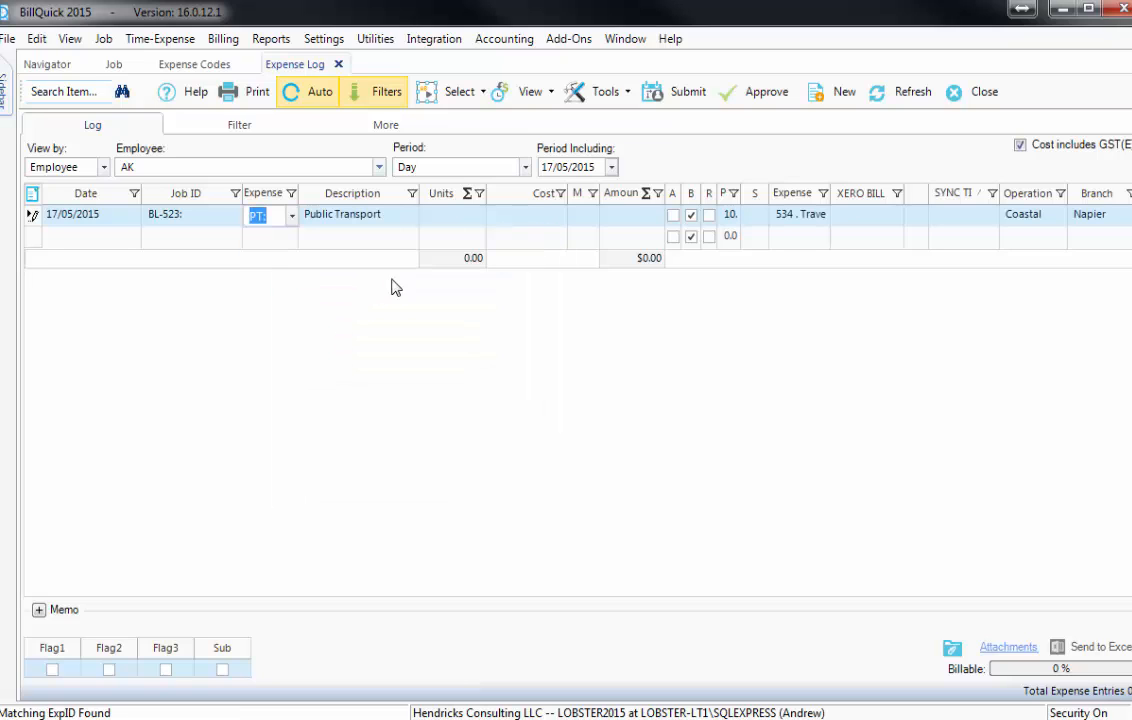
# Enter 1.00 unit at a cost of $5.00, widen the purchase tax column, and set its rate to 15.
pyautogui.click(462, 220)
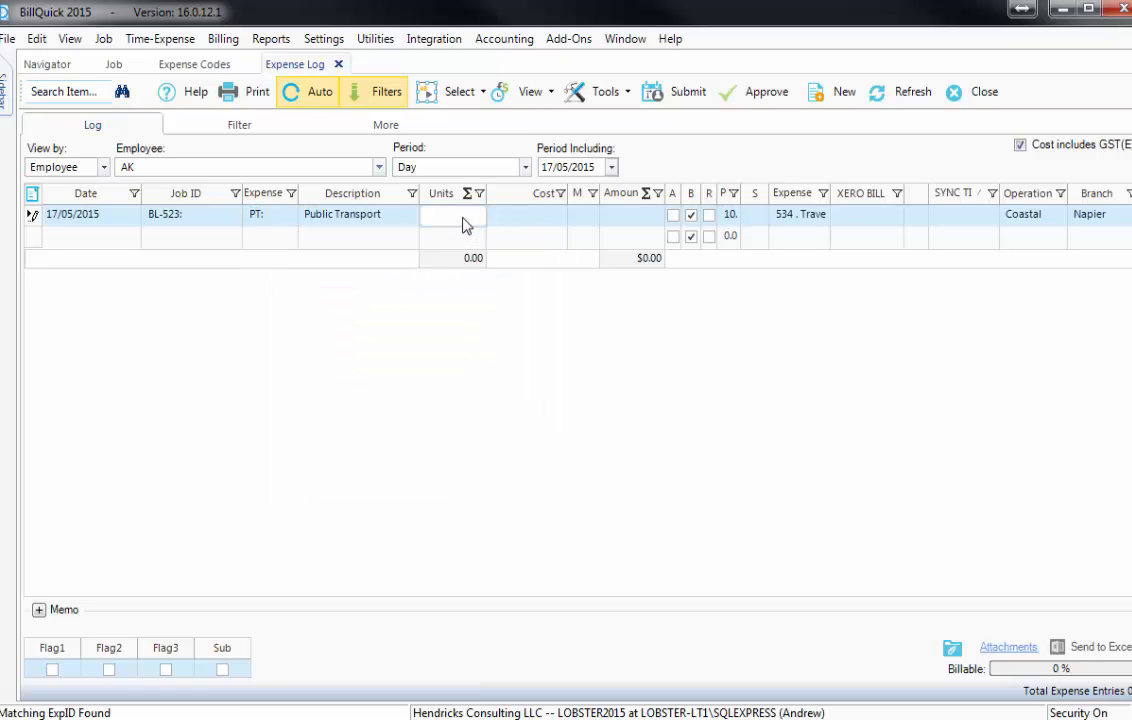
pyautogui.click(550, 216)
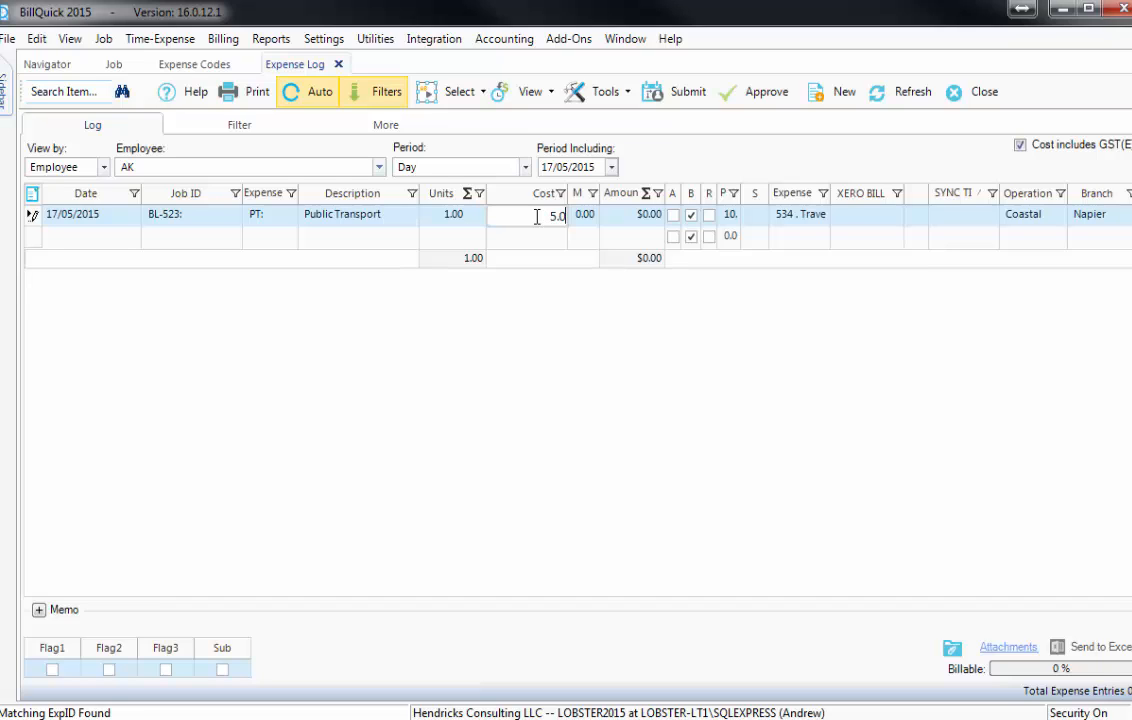
pyautogui.click(620, 217)
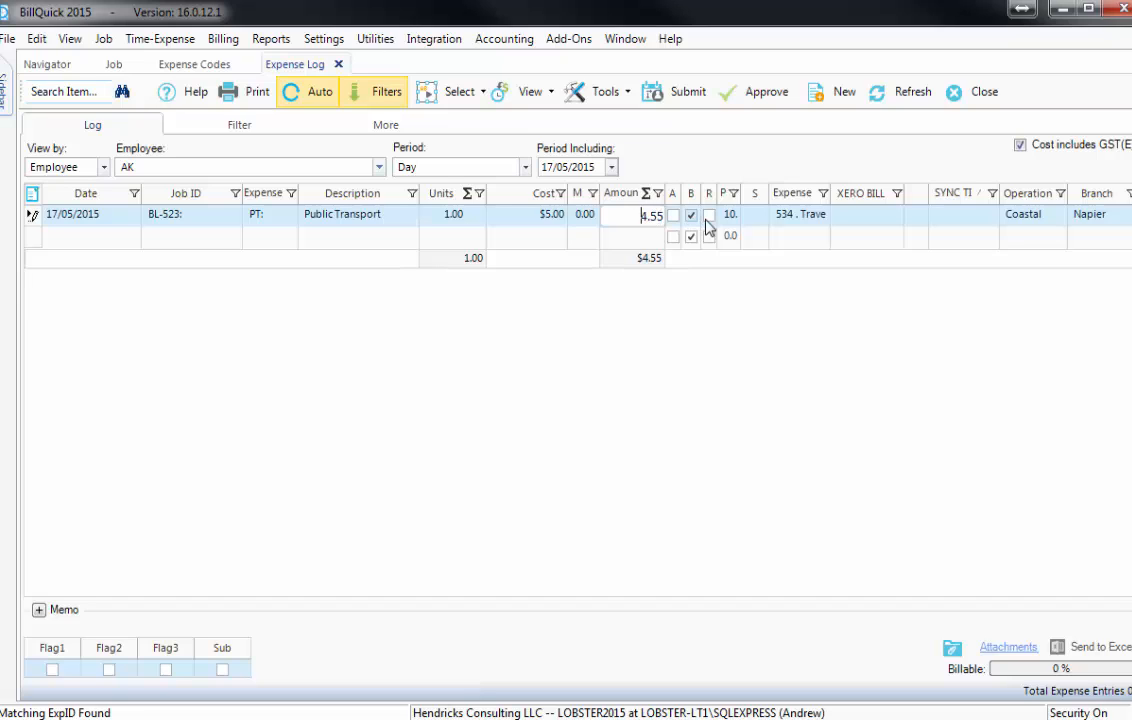
pyautogui.moveTo(738, 200); pyautogui.dragTo(771, 198)
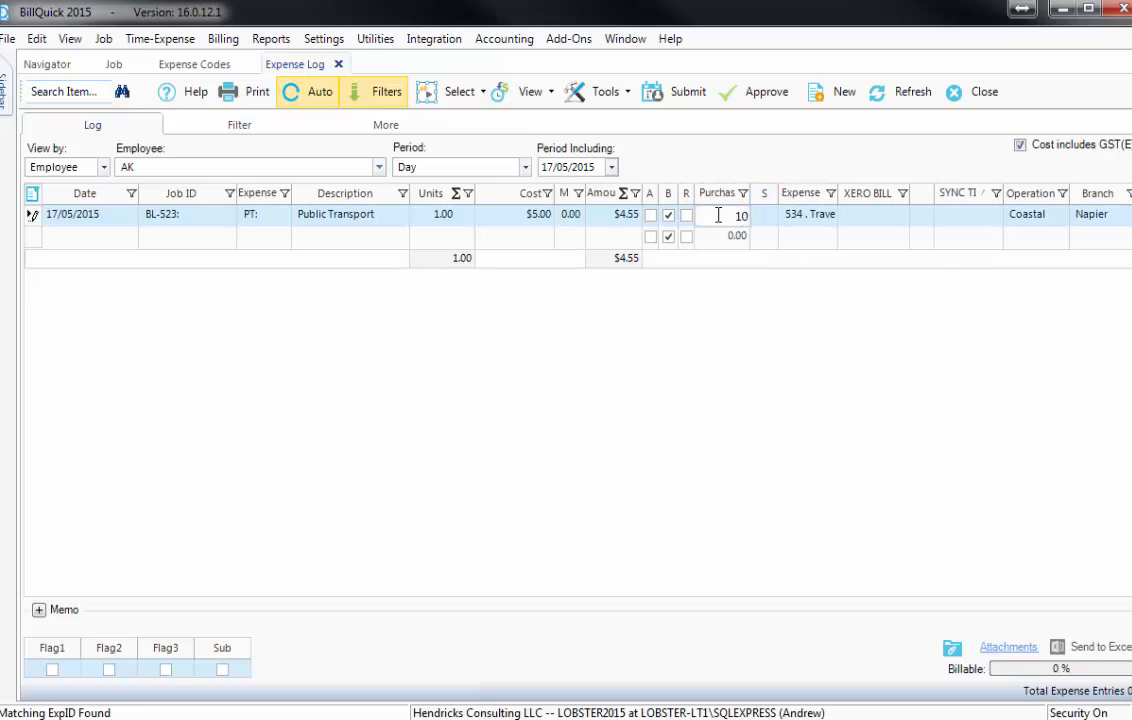
pyautogui.click(742, 215)
pyautogui.write('15')
pyautogui.click(737, 237)
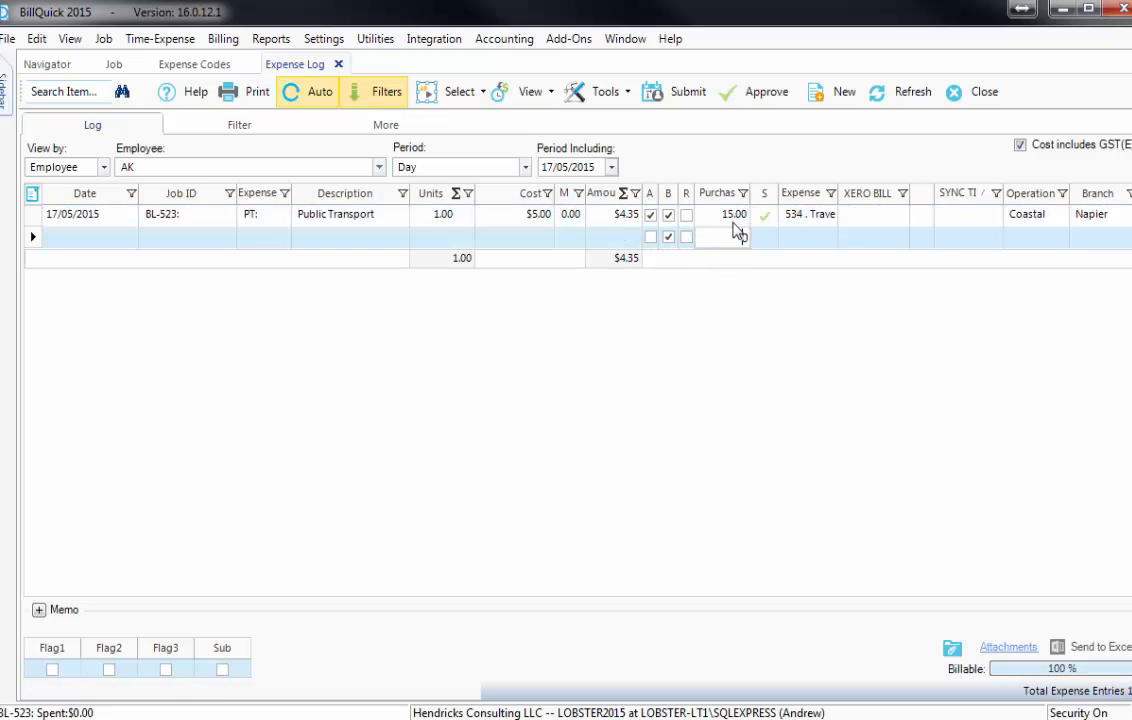
# Widen the Expense Account column, mark the Public Transport entry as reimbursable, and save it.
pyautogui.click(798, 216)
pyautogui.moveTo(839, 195); pyautogui.dragTo(880, 195)
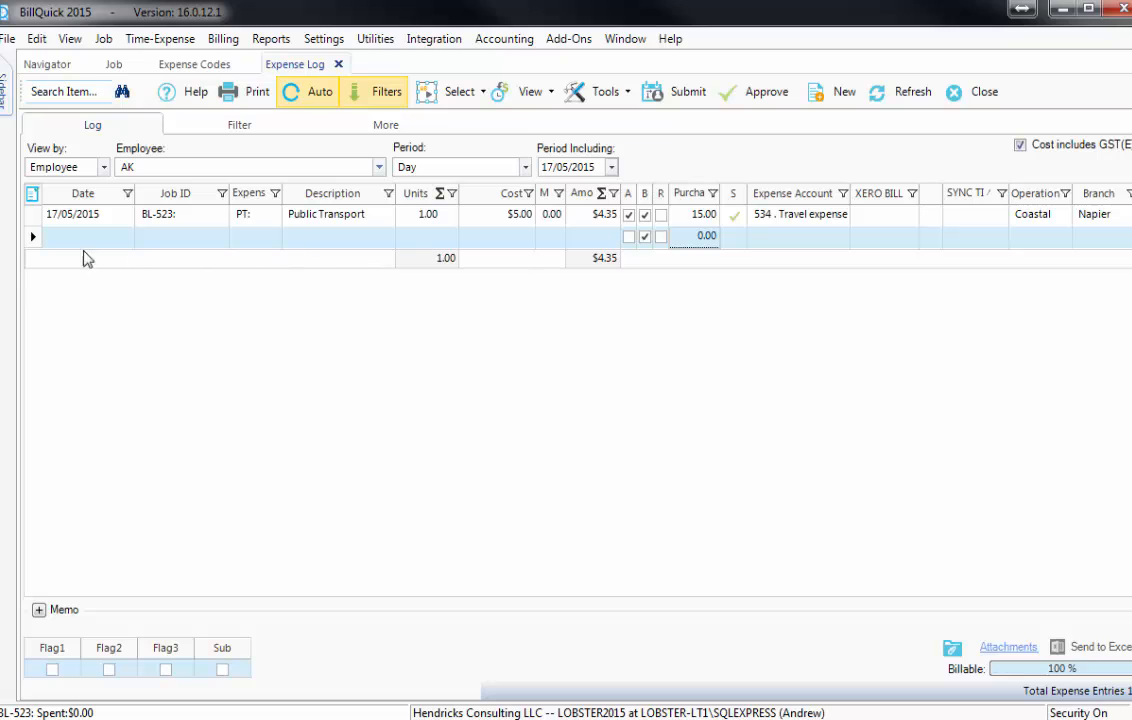
pyautogui.click(659, 217)
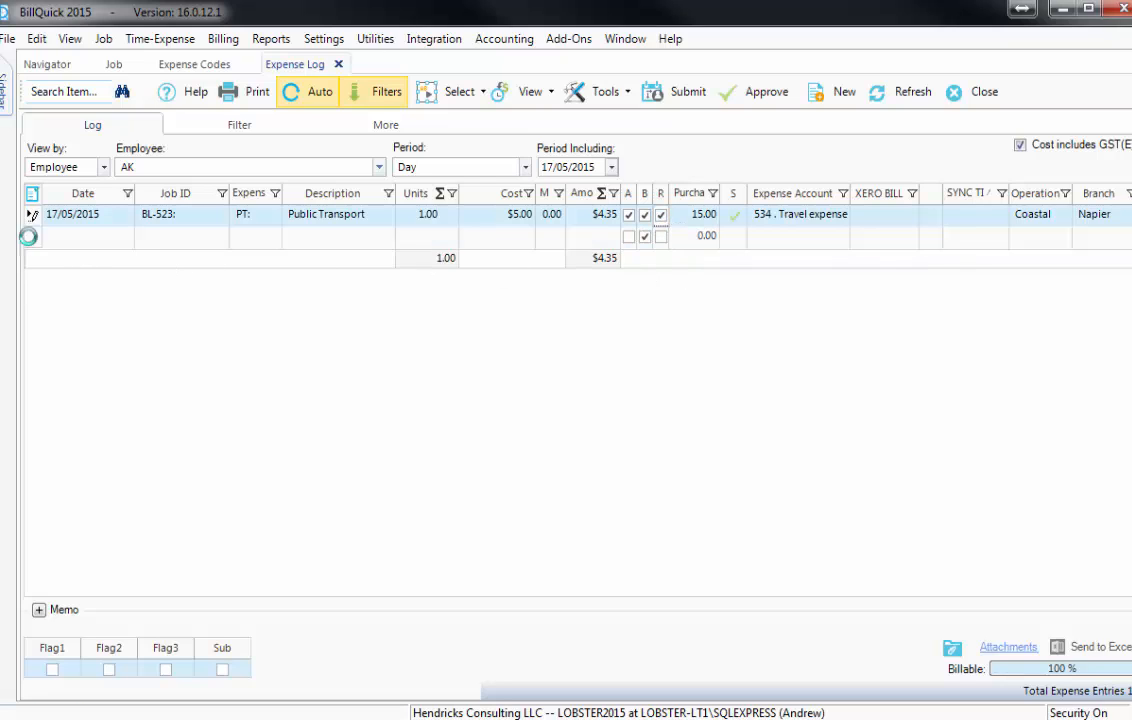
pyautogui.click(30, 236)
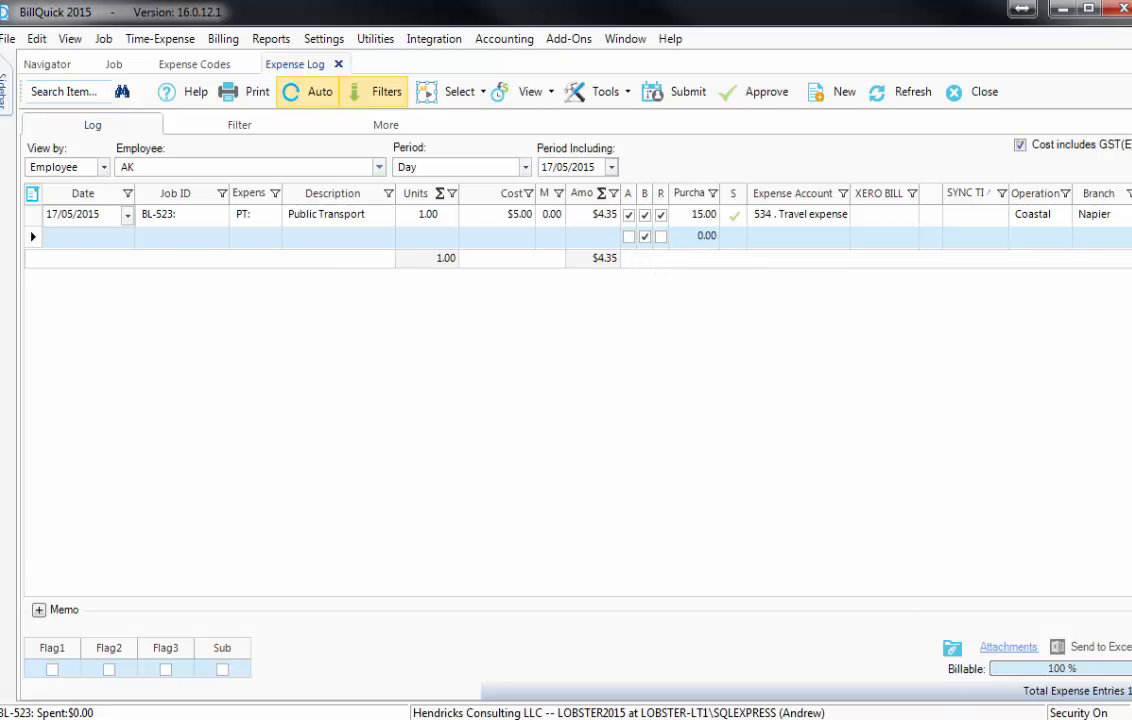
# Switch to BizLinker, load the employee list for the expense export, and set the range from AK to AK.
pyautogui.hotkey('alt', 'Tab')
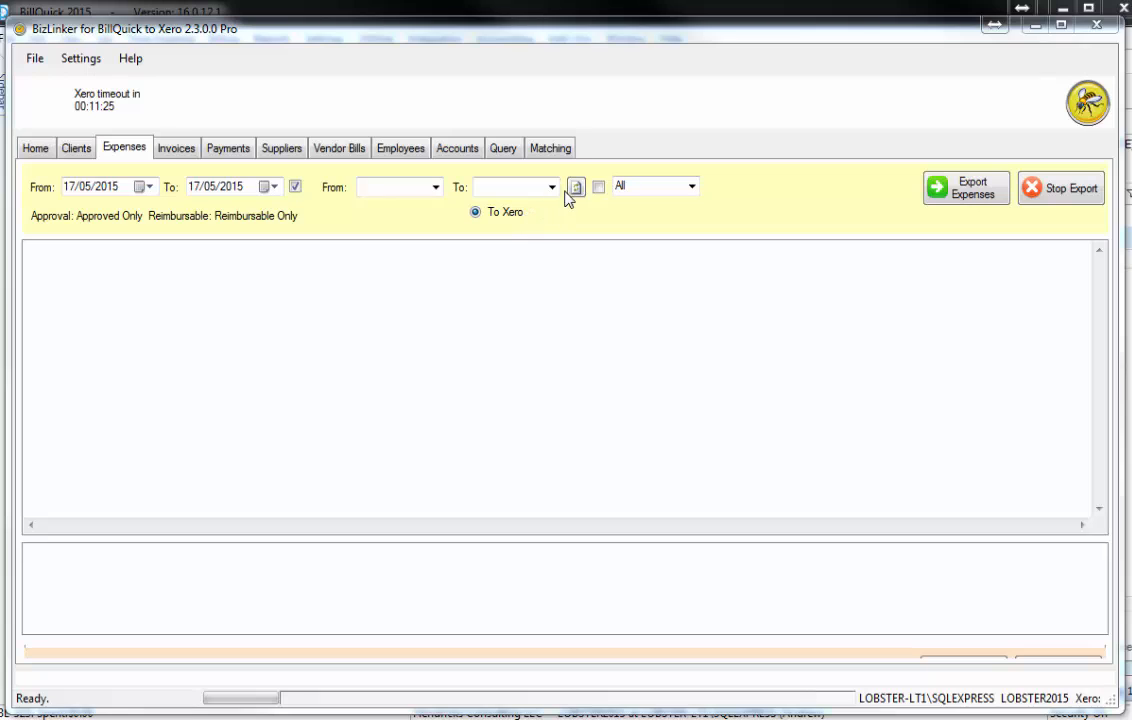
pyautogui.click(576, 190)
pyautogui.click(434, 189)
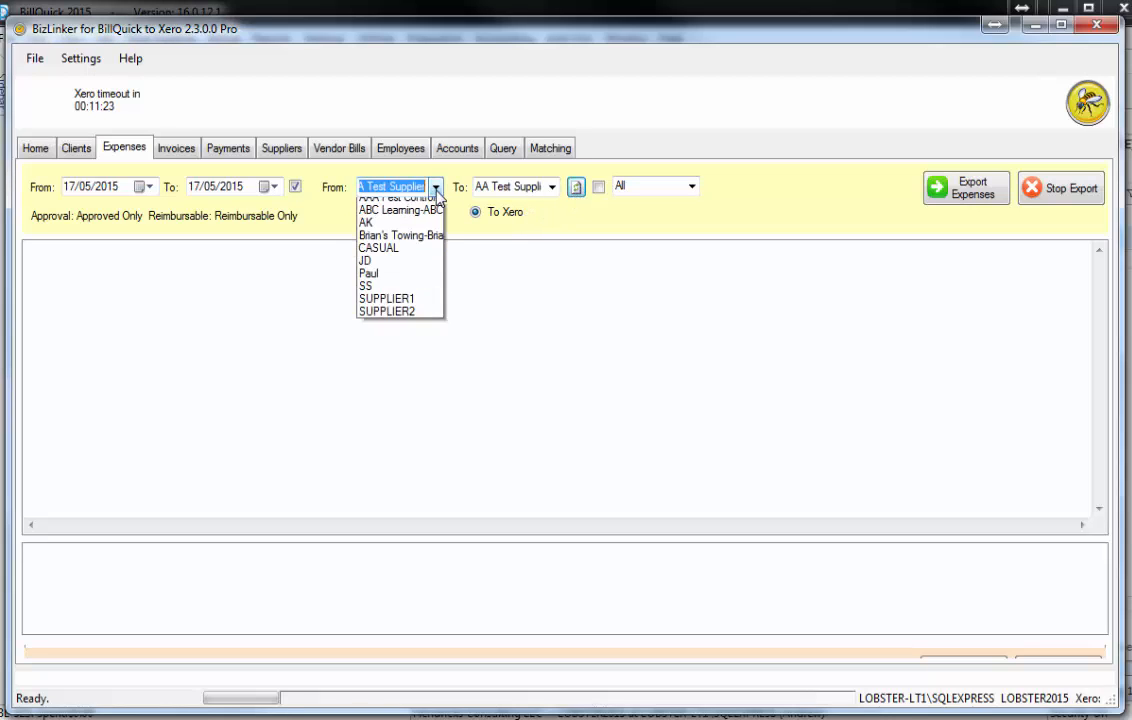
pyautogui.click(405, 243)
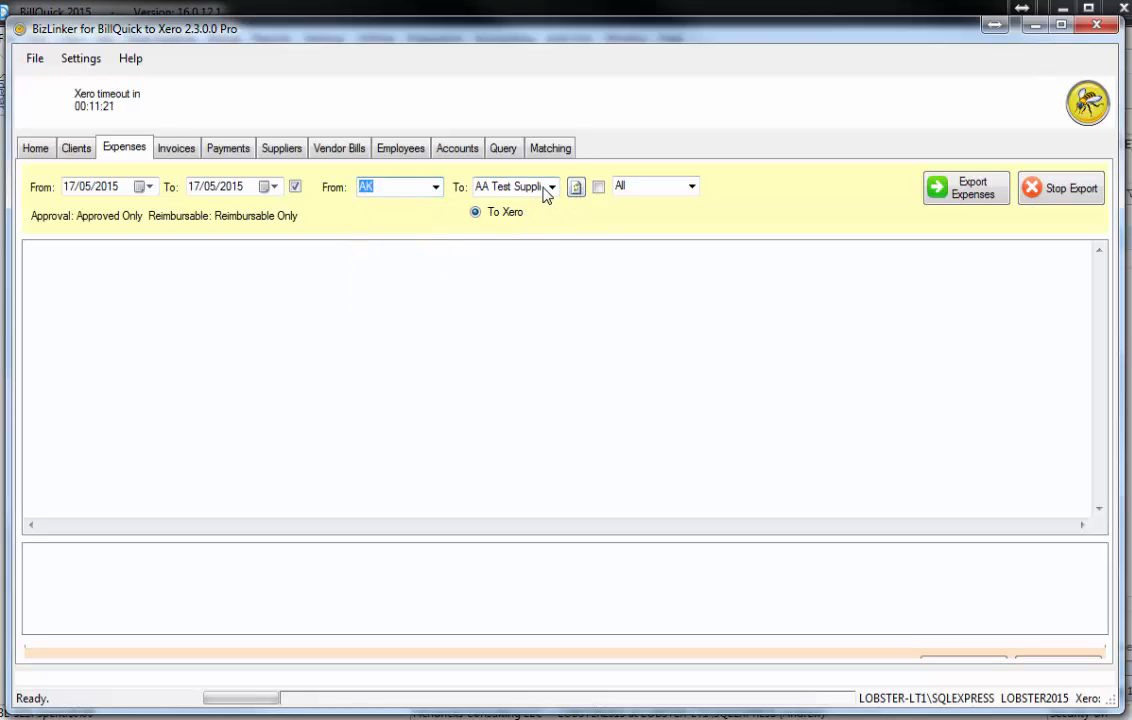
pyautogui.click(527, 186)
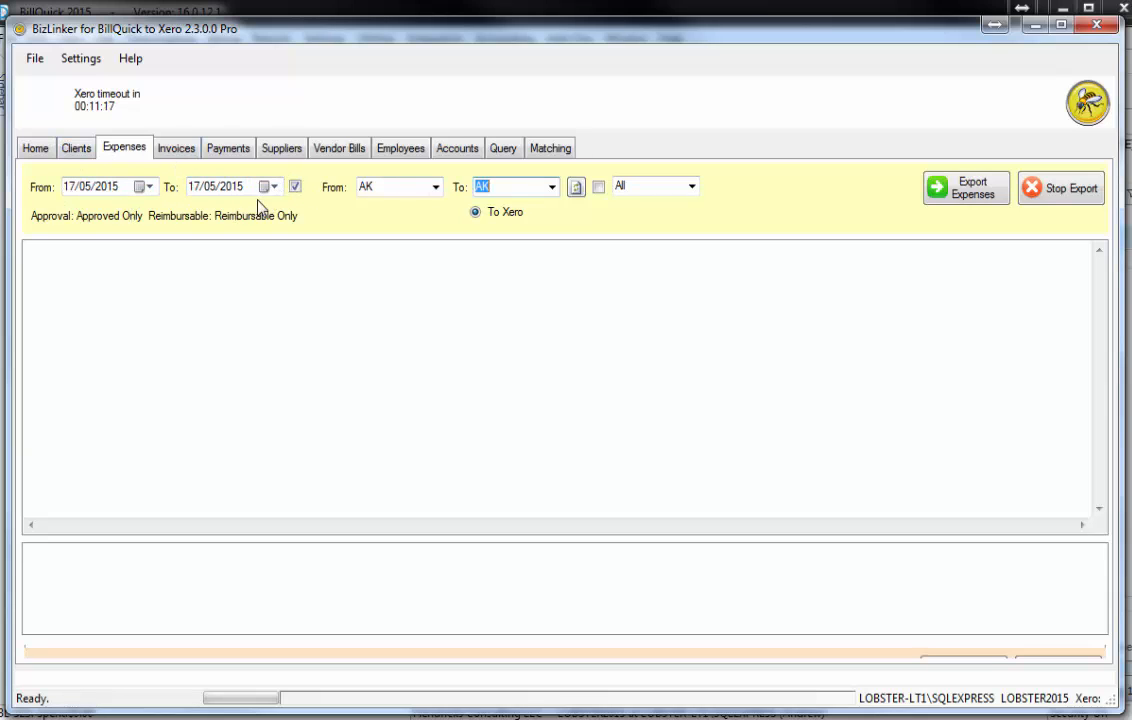
# Turn on the employee range filter and export the expenses to Xero.
pyautogui.click(600, 189)
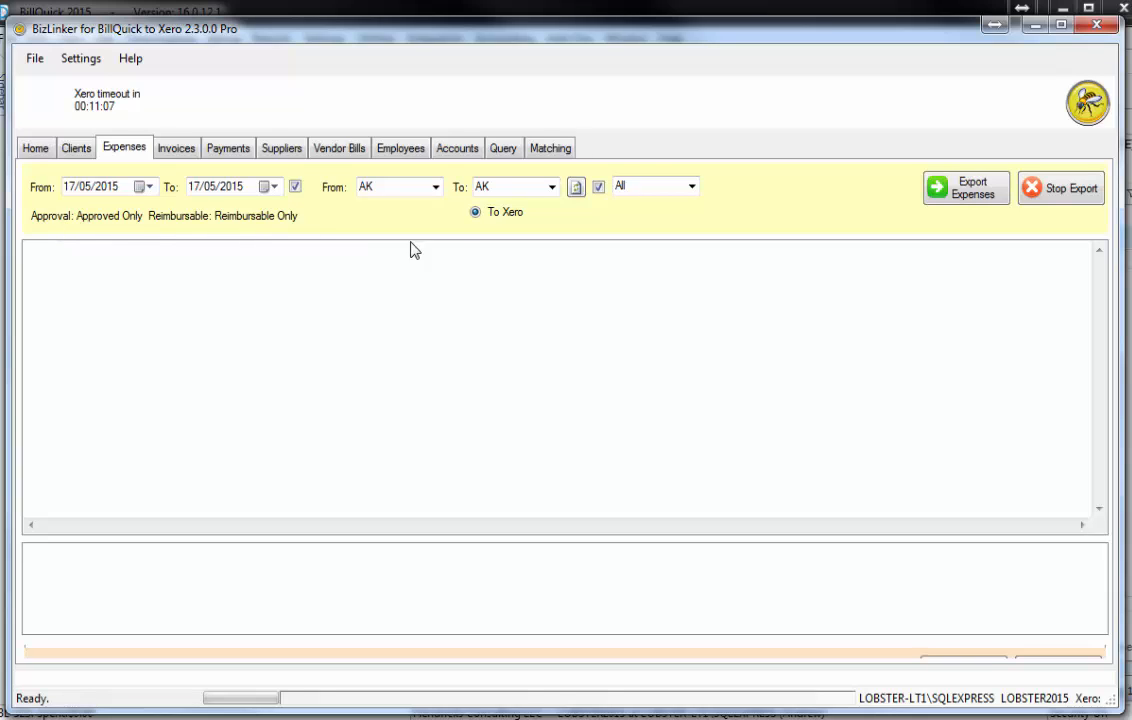
pyautogui.click(935, 192)
pyautogui.click(790, 562)
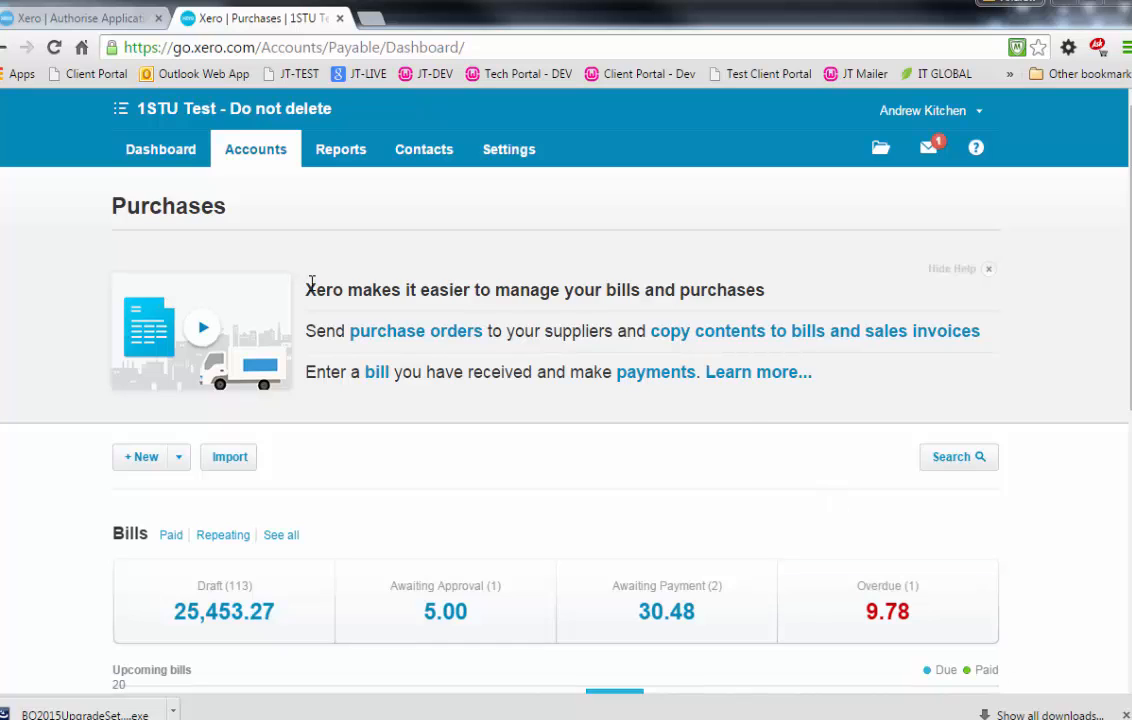
# In Xero's purchases, list the bills awaiting approval and open bill BQ-0068 to check its details.
pyautogui.click(250, 160)
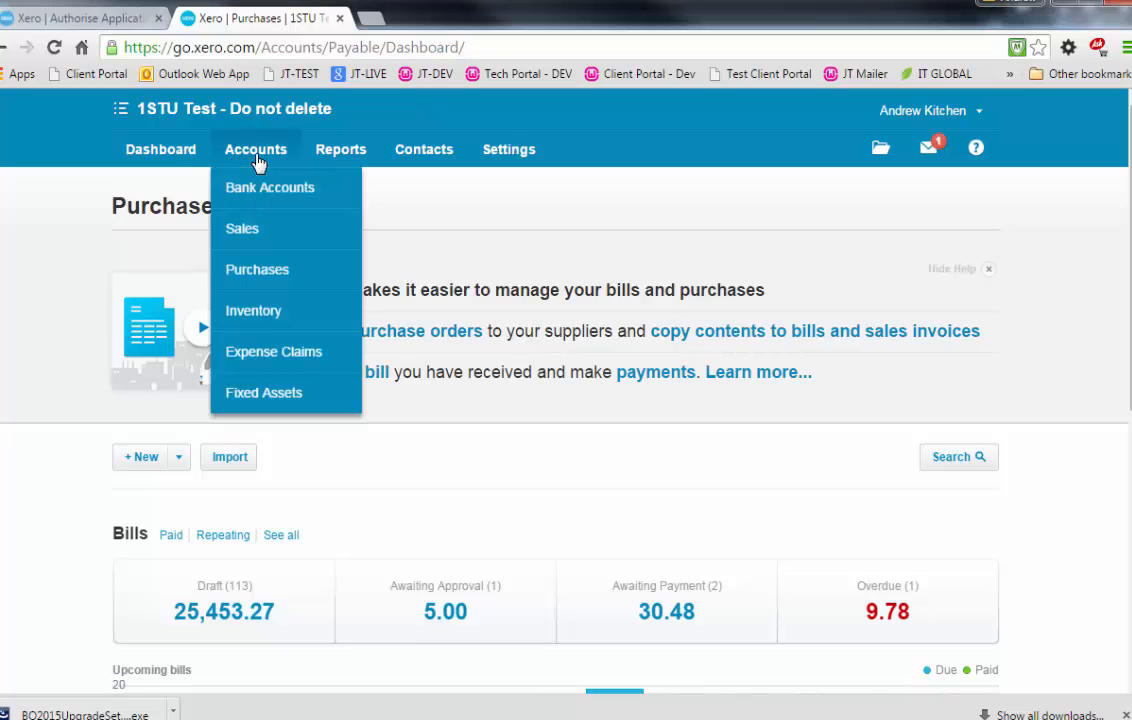
pyautogui.click(267, 272)
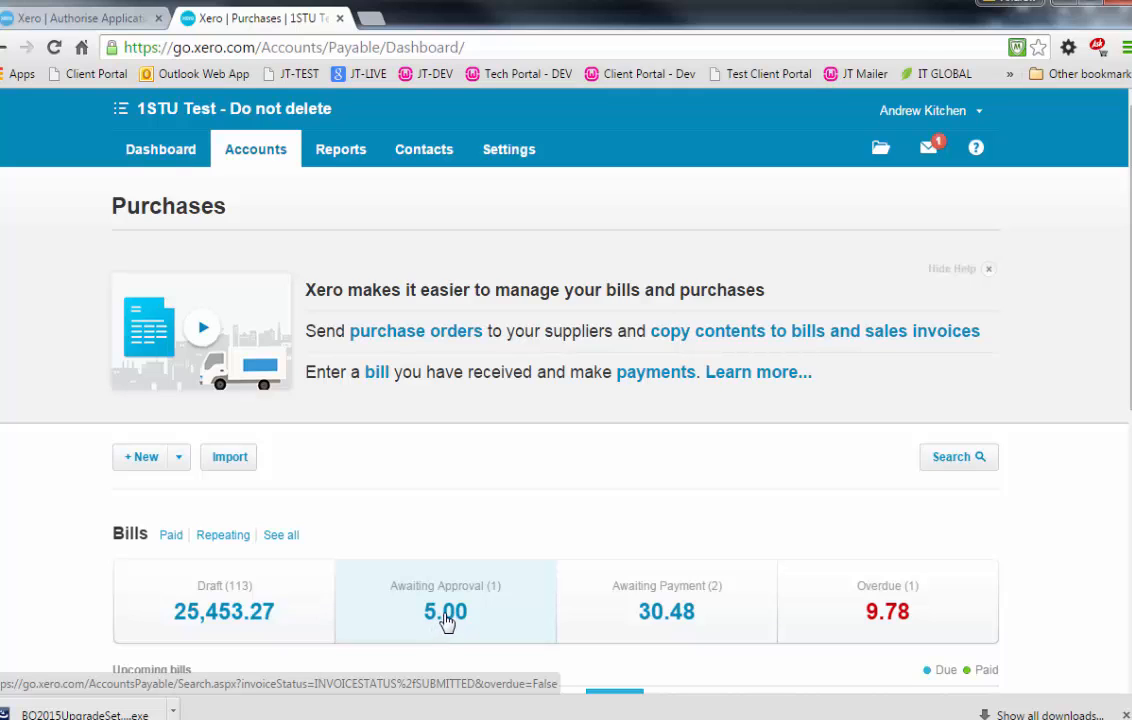
pyautogui.click(446, 620)
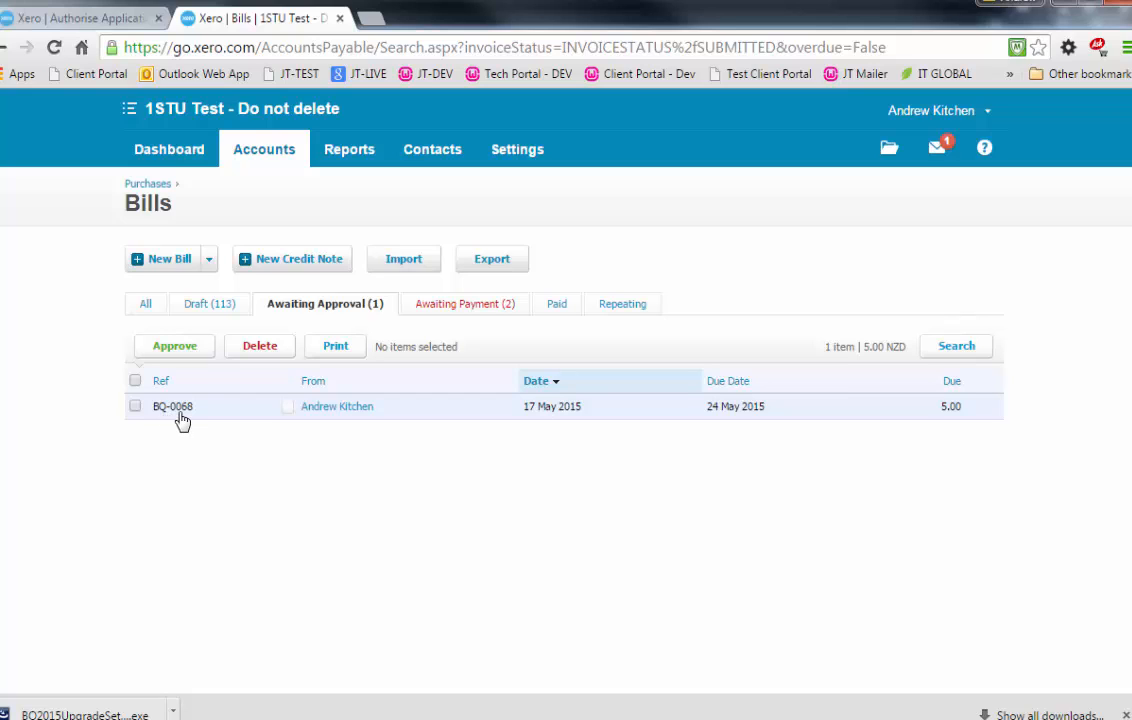
pyautogui.click(330, 417)
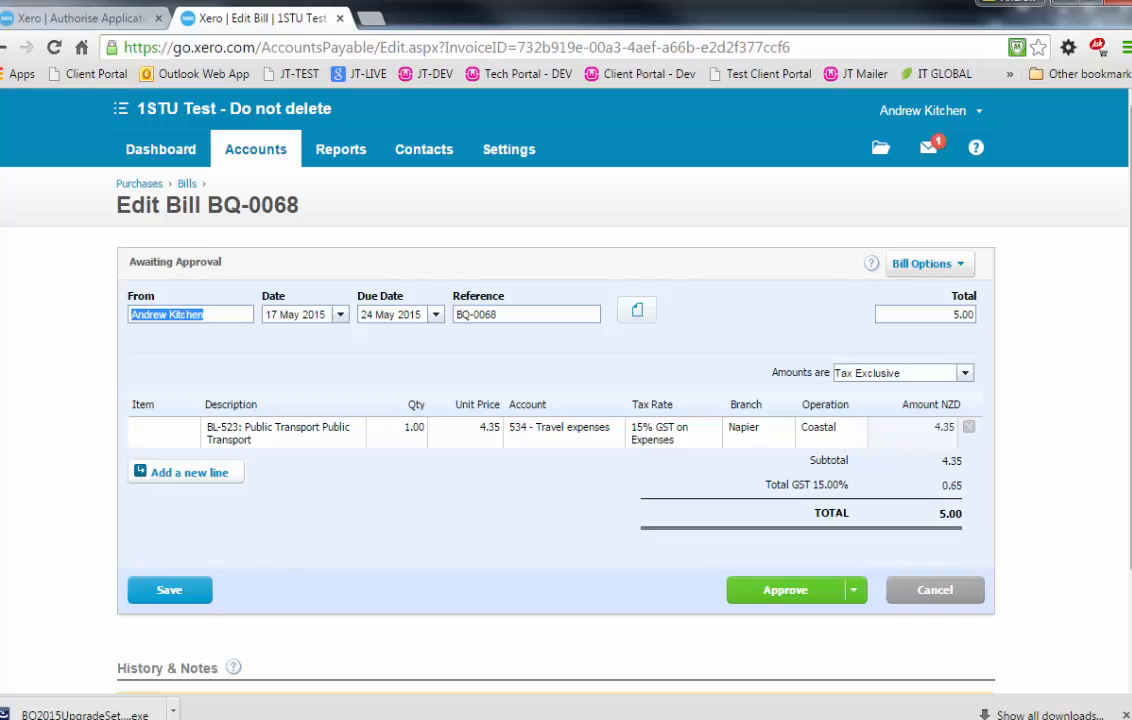
# Switch back to BillQuick, refresh the expense log, and widen the SYNC TIME column to show its full value.
pyautogui.hotkey('alt', 'Tab')
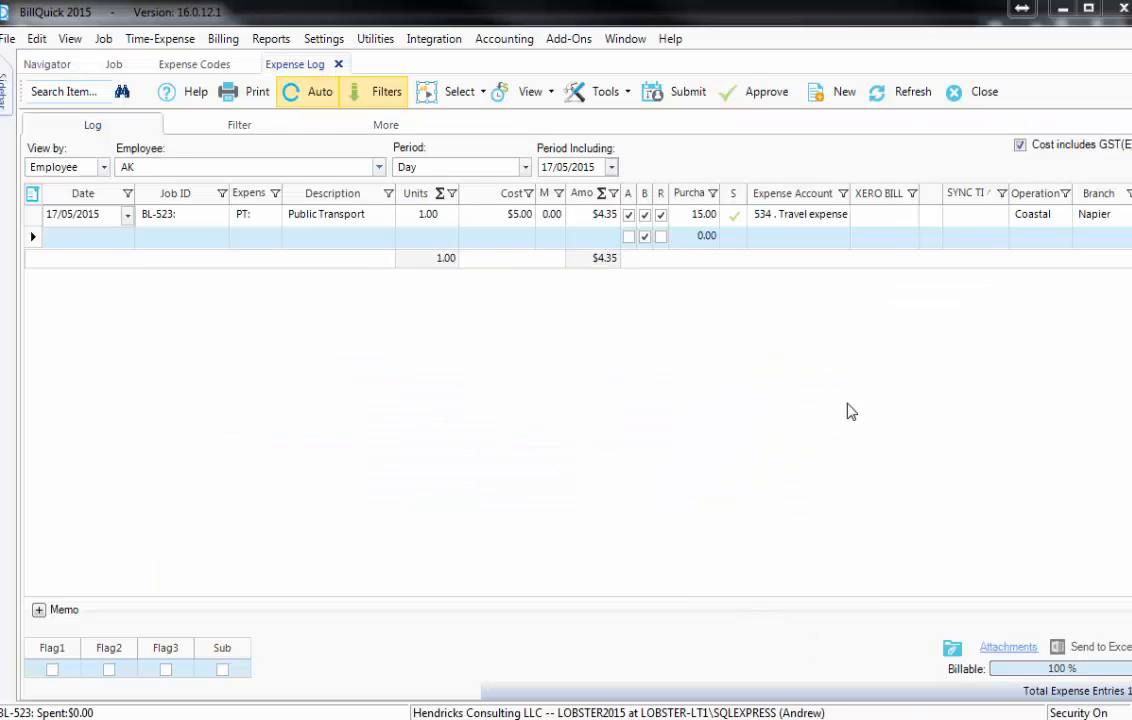
pyautogui.click(903, 91)
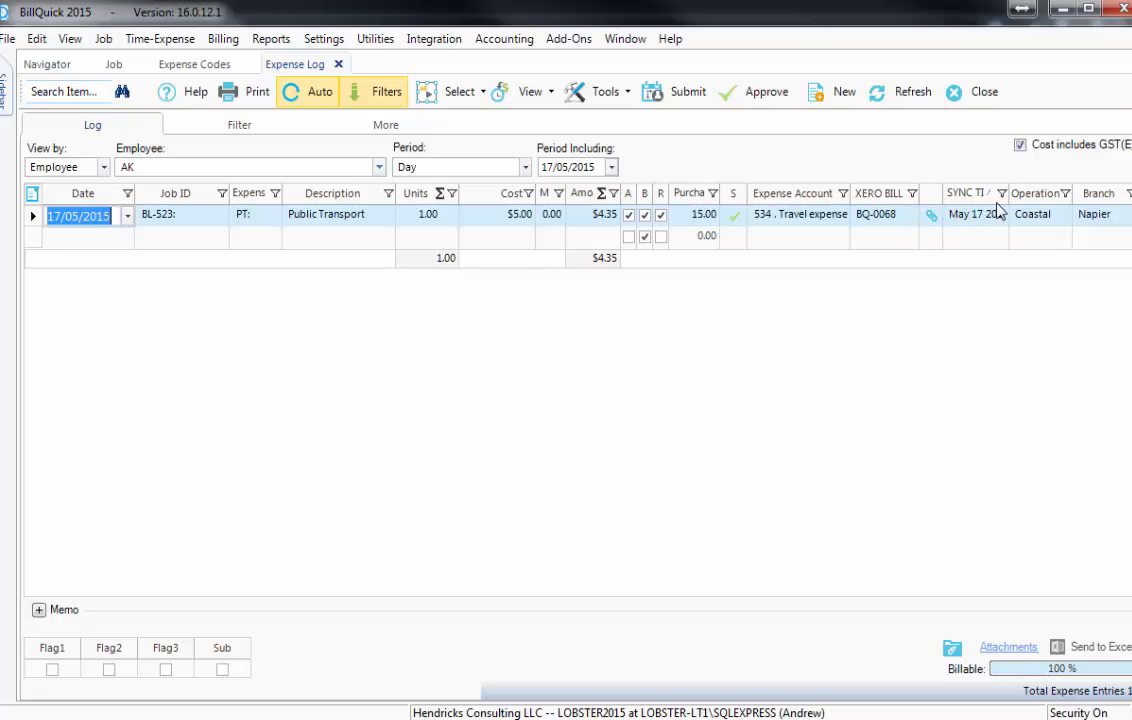
pyautogui.moveTo(1008, 193); pyautogui.dragTo(1068, 194)
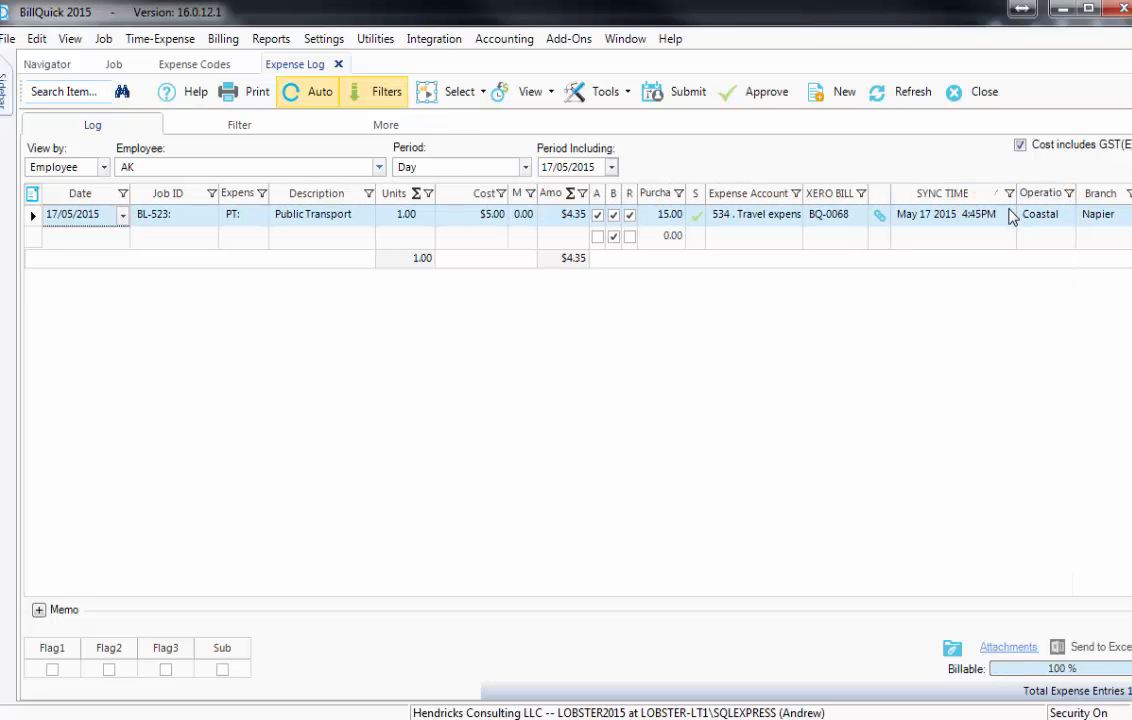